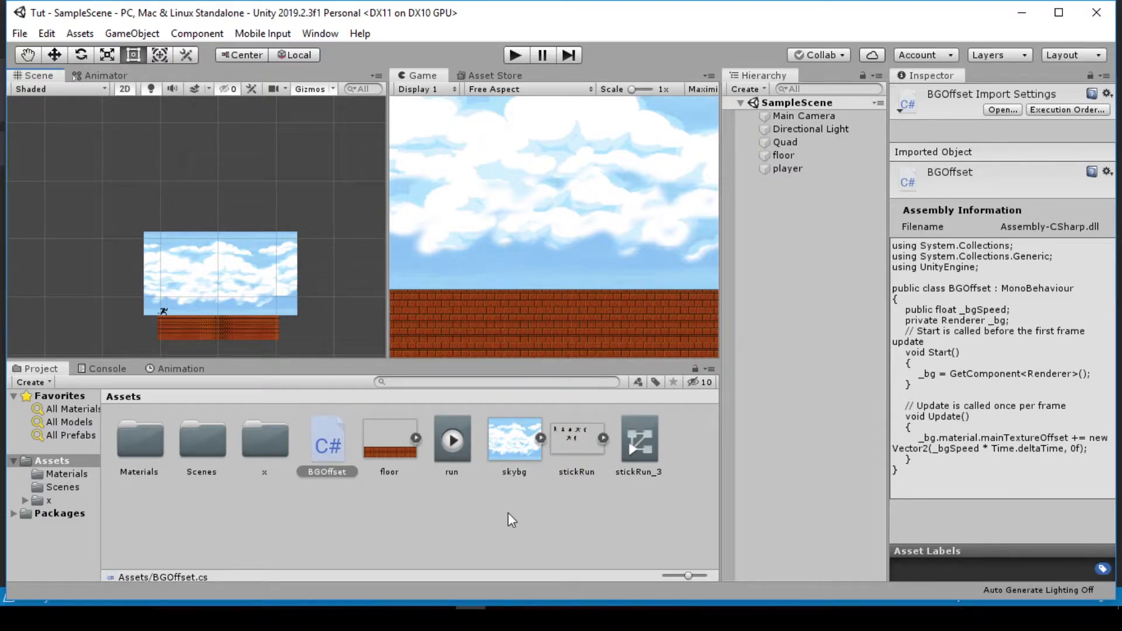
Create an "animations" folder in Assets and move the run clip and the stickRun_3 controller into it
right_click(693, 458)
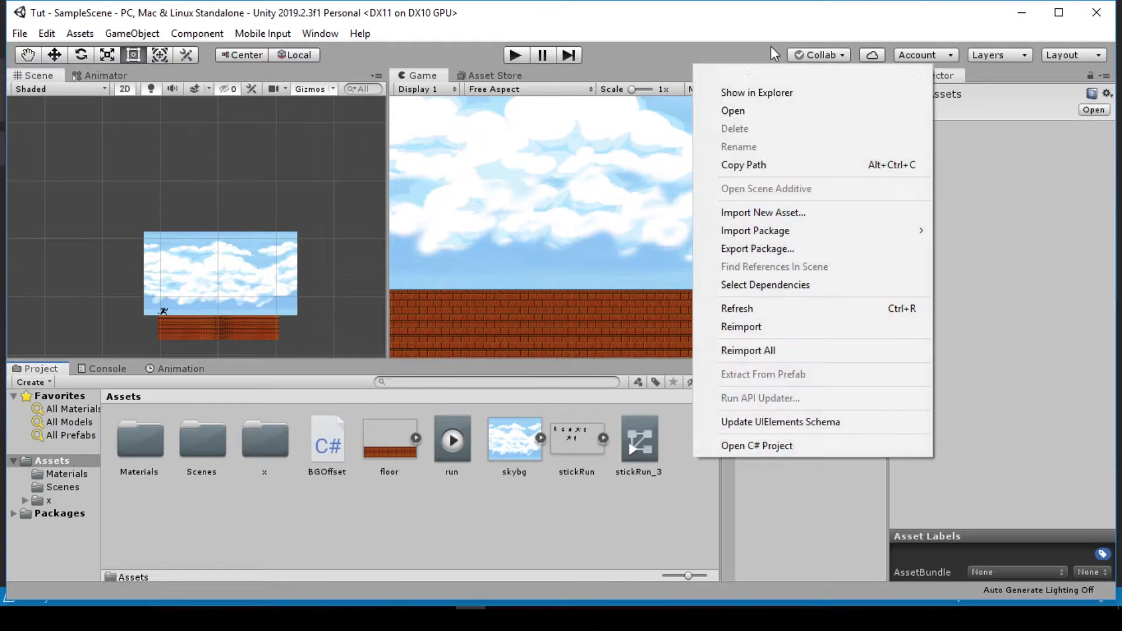
mouse_move(887, 83)
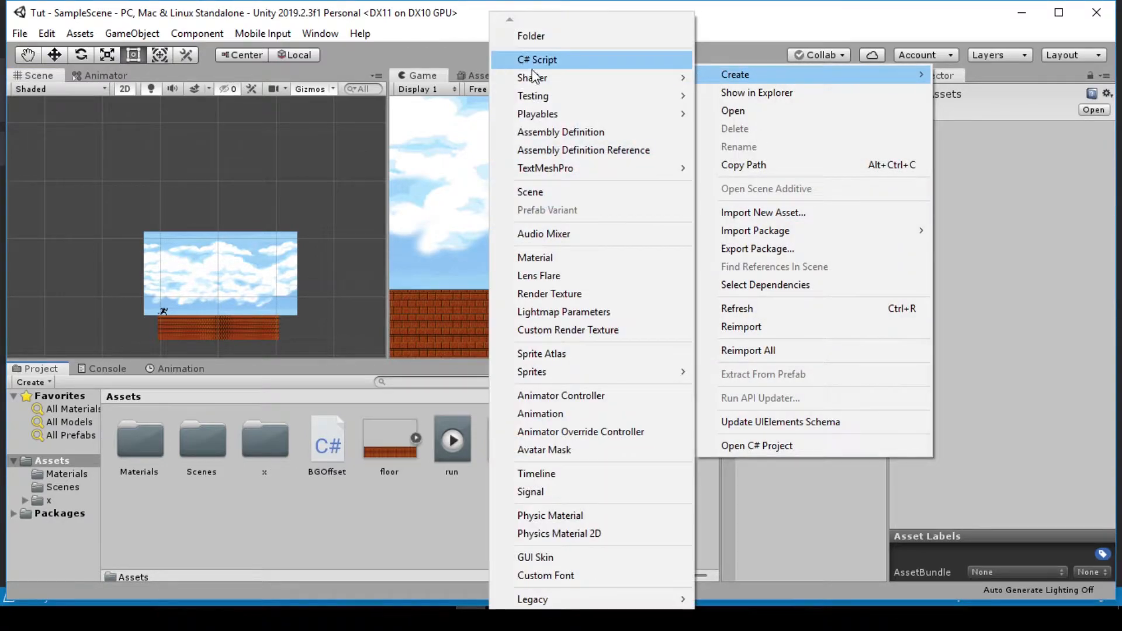
left_click(558, 37)
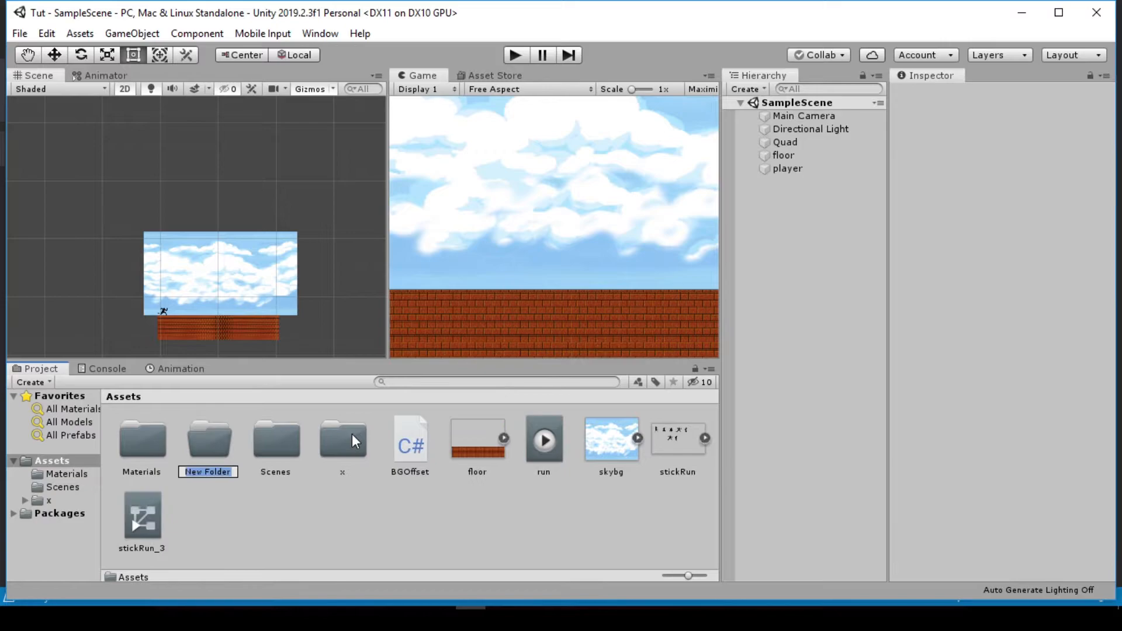
type("animations")
left_click(545, 443)
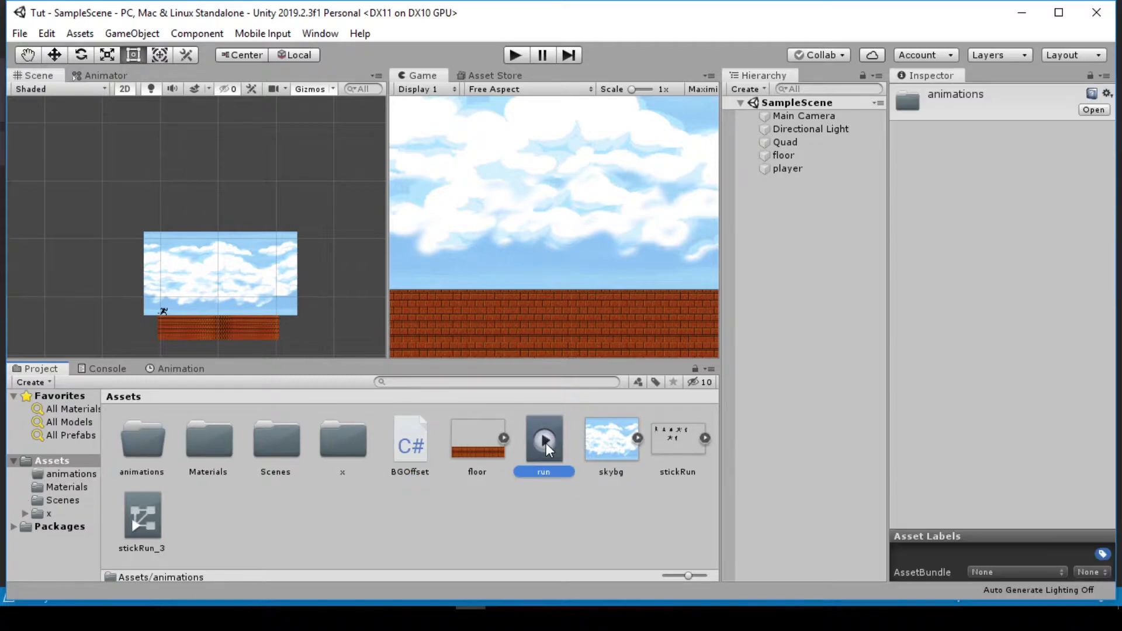
left_click(138, 519, "ctrl")
left_click_drag(138, 519, 144, 437)
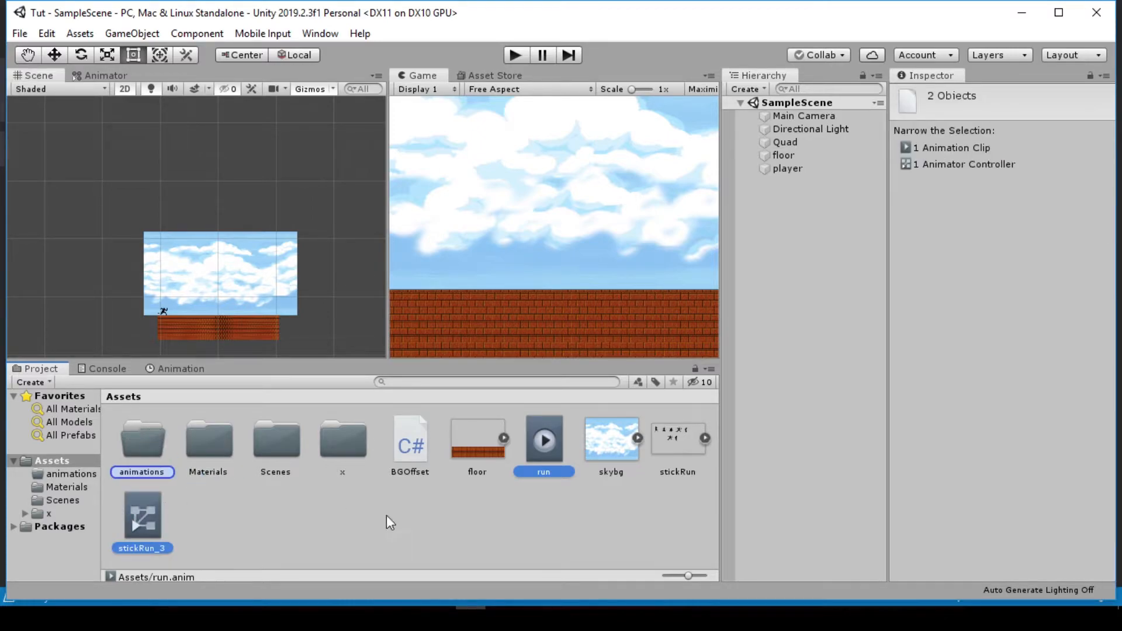
Create a folder named "Images" in Assets
right_click(664, 453)
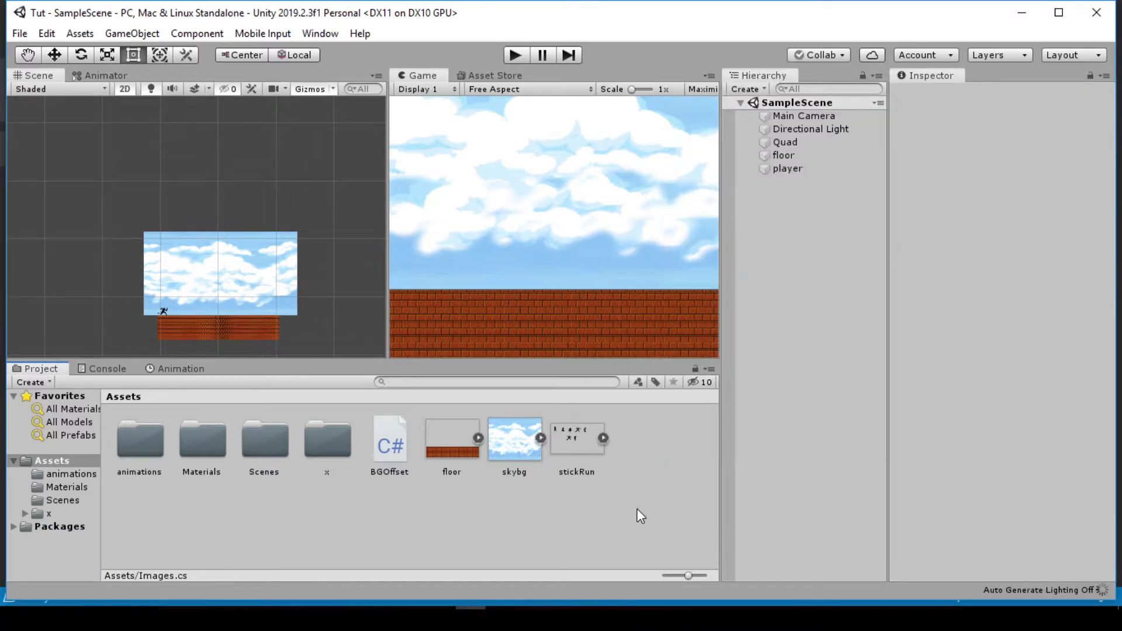
right_click(637, 509)
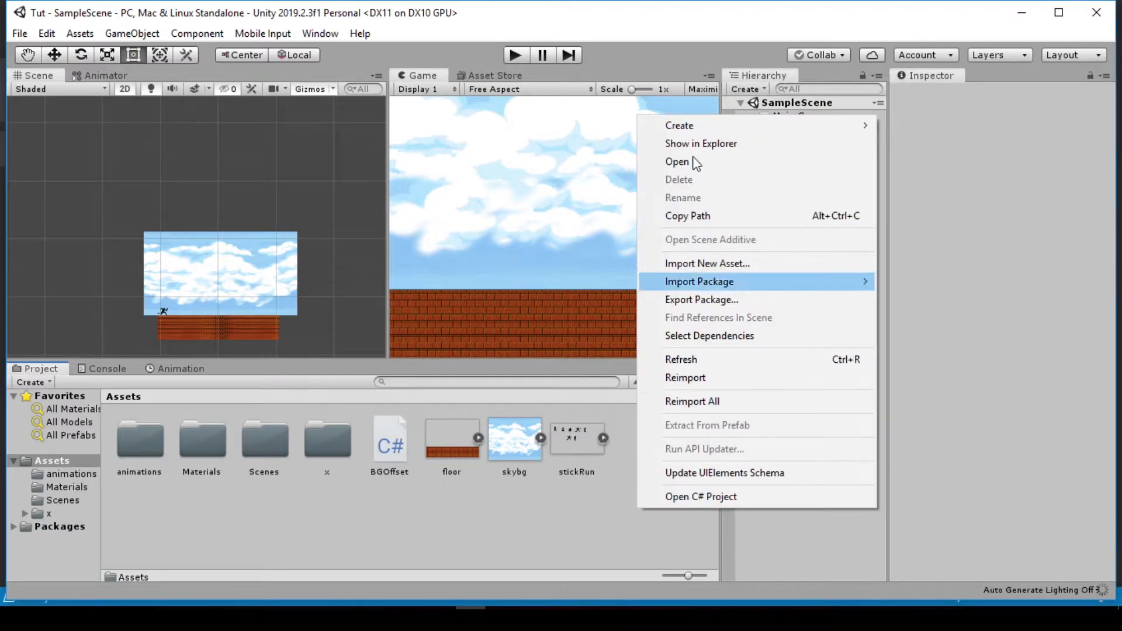
mouse_move(814, 126)
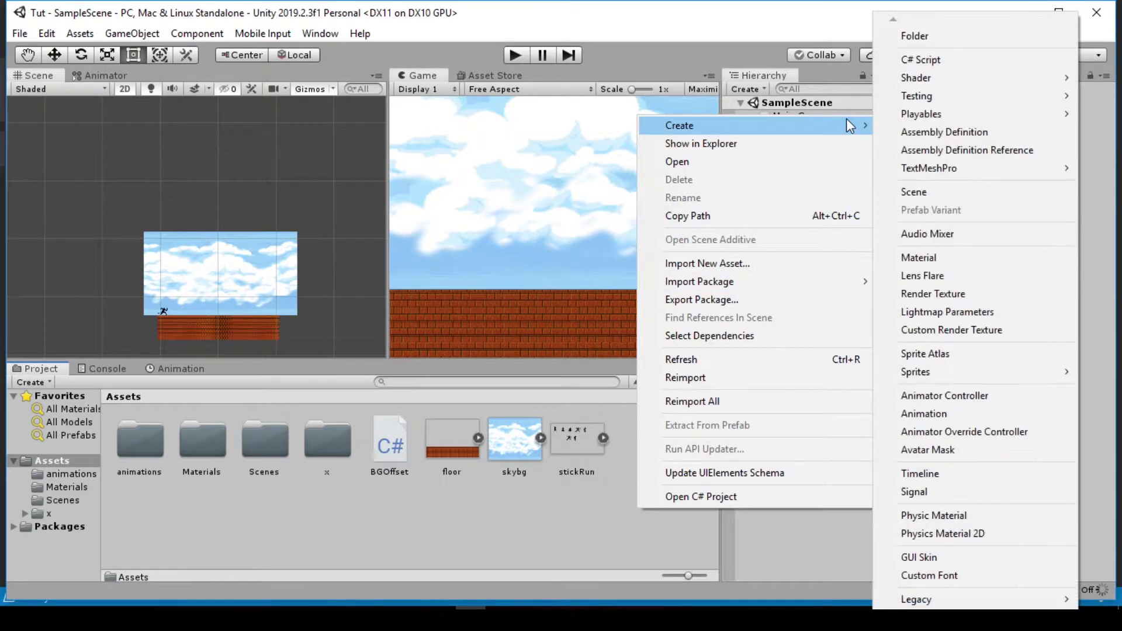
left_click(911, 36)
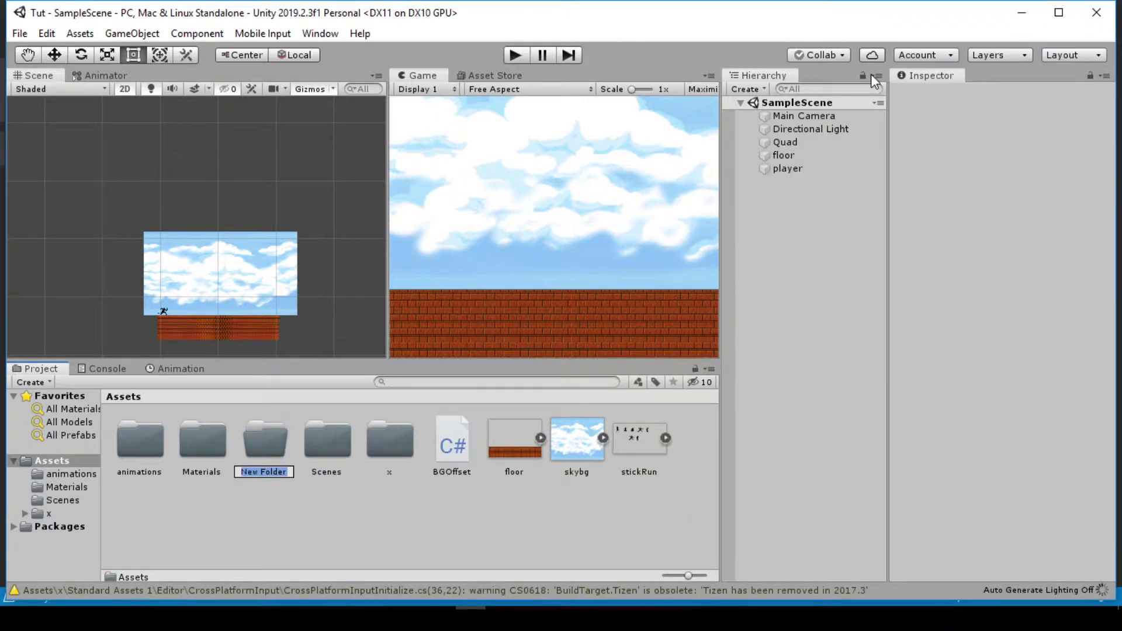
type("Images")
key("Return")
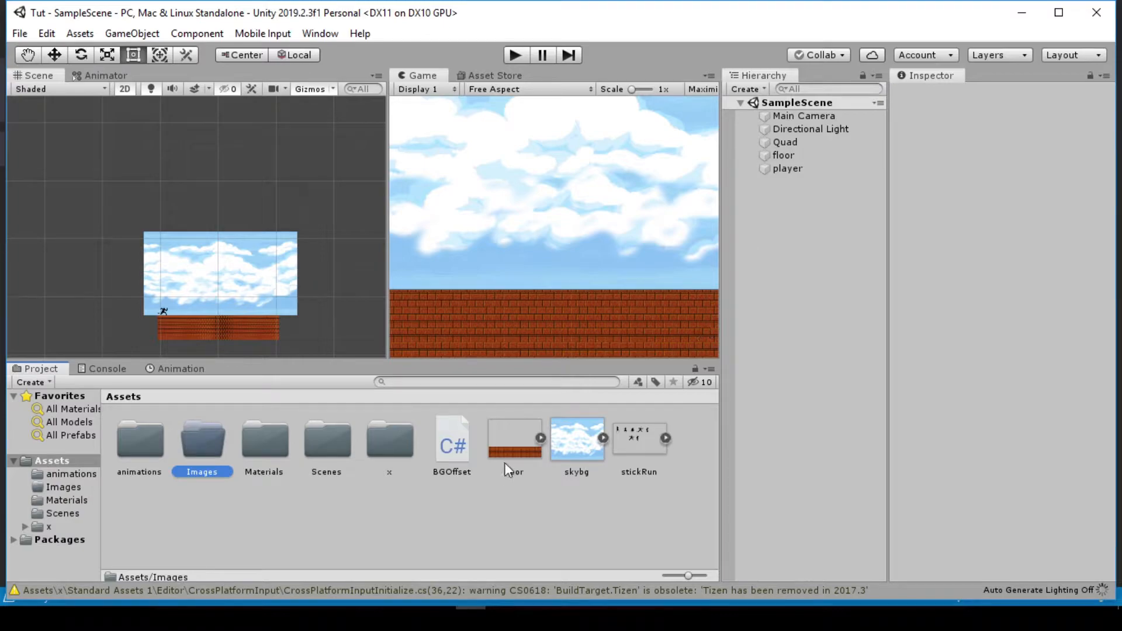
Move the floor, skybg and stickRun textures together into the Images folder
left_click(517, 436)
left_click(558, 443, "ctrl")
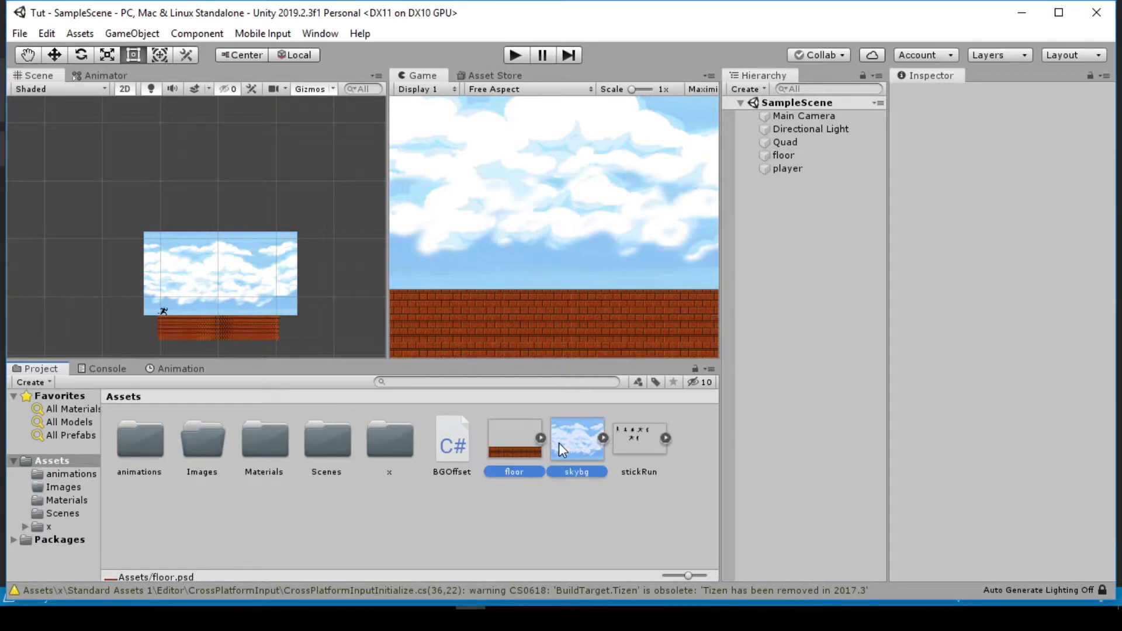
left_click(633, 437, "ctrl")
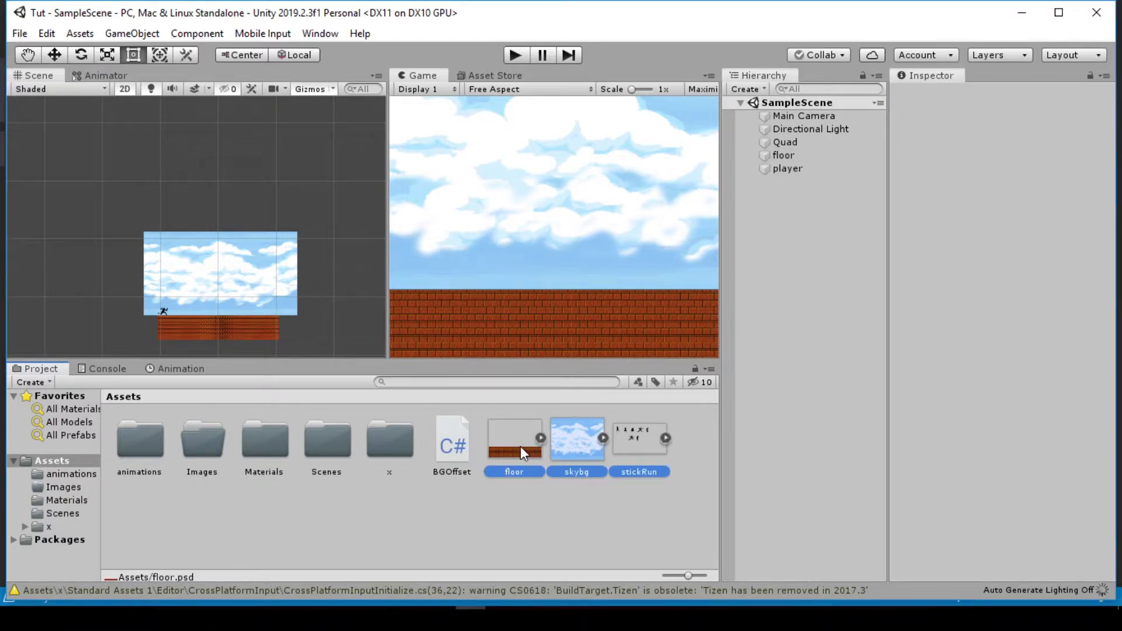
left_click_drag(518, 447, 209, 435)
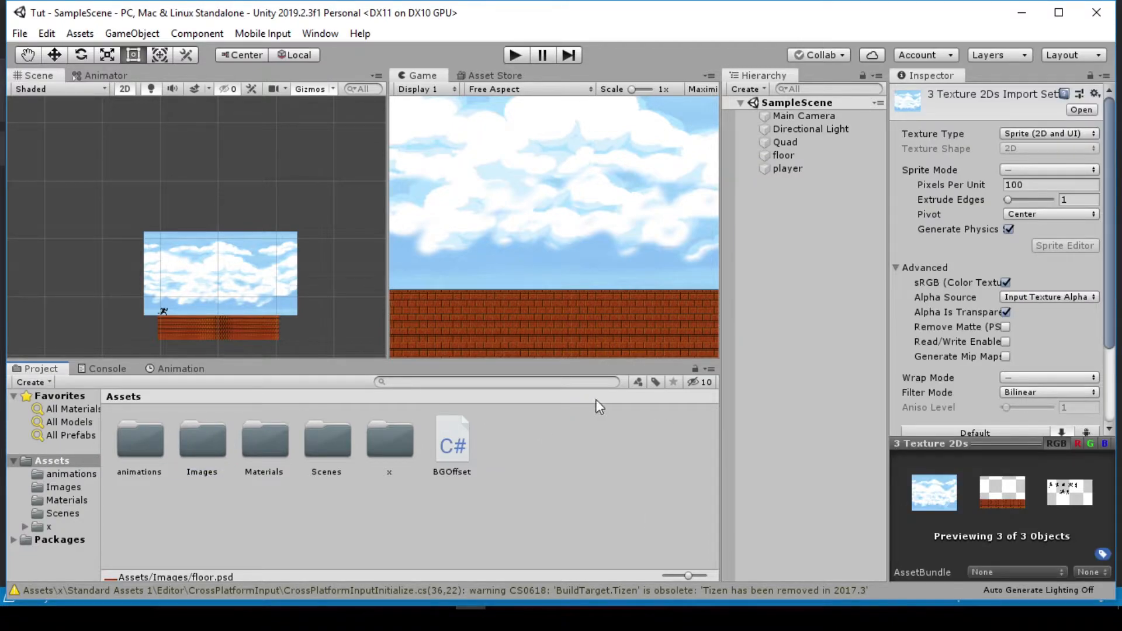
Create a "Scripts" folder in Assets and move the BGOffset script into it
right_click(557, 449)
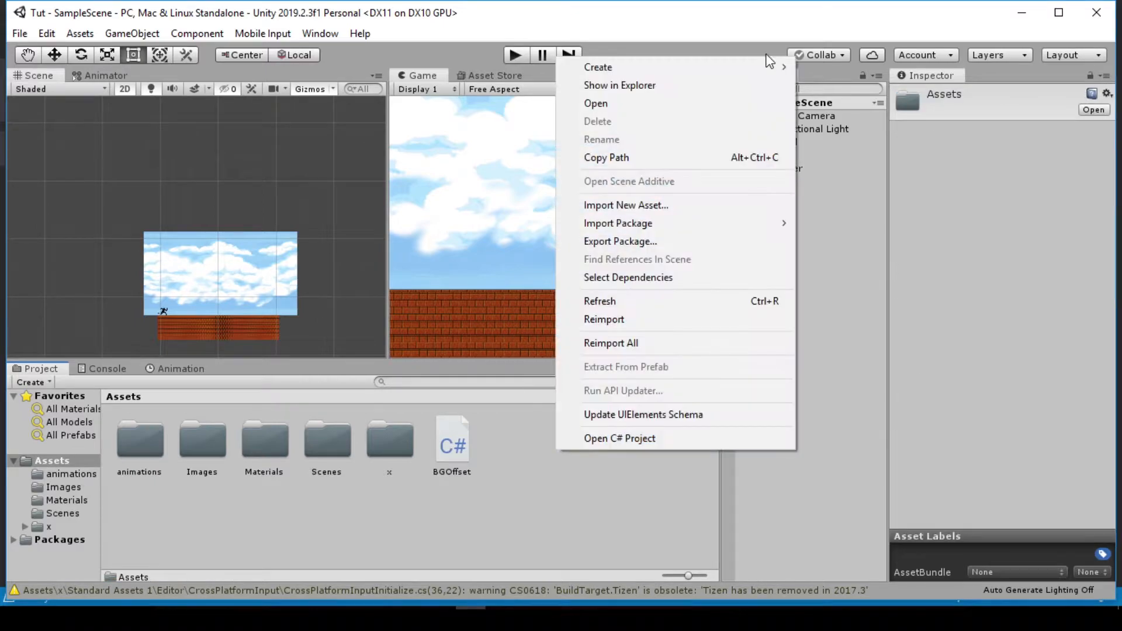
mouse_move(742, 75)
left_click(813, 38)
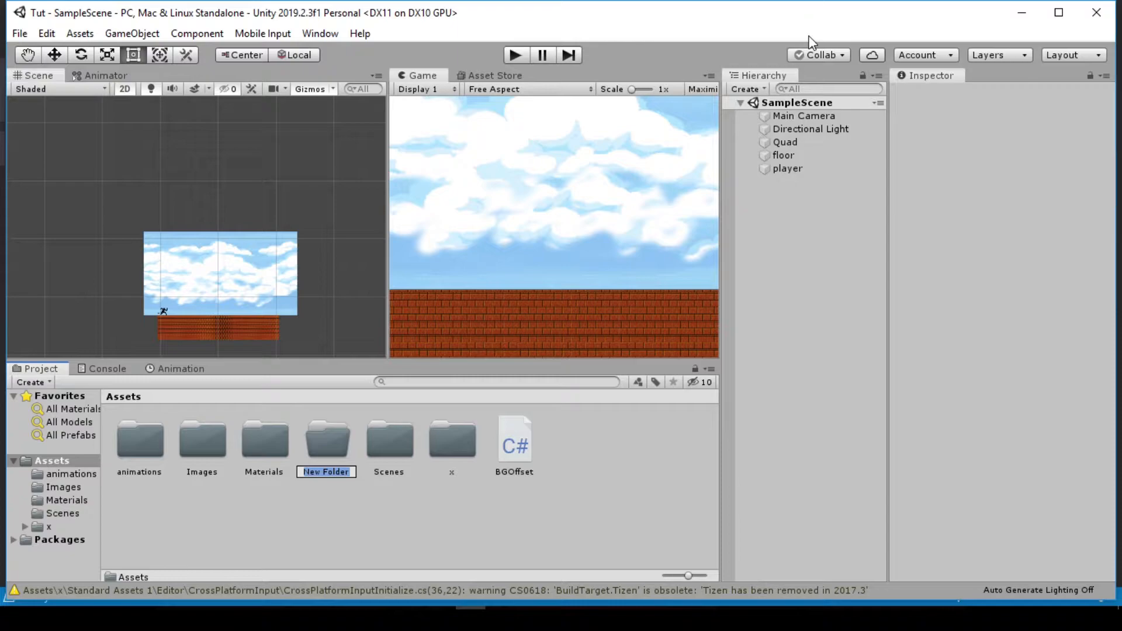
type("Scripts")
key("Return")
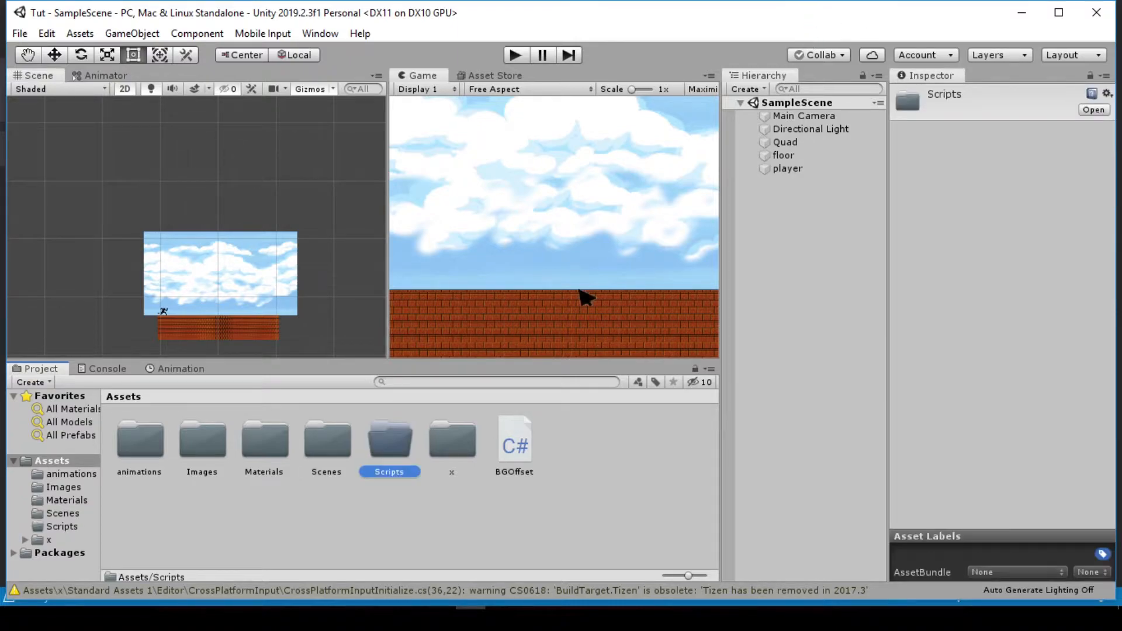
left_click_drag(518, 444, 380, 447)
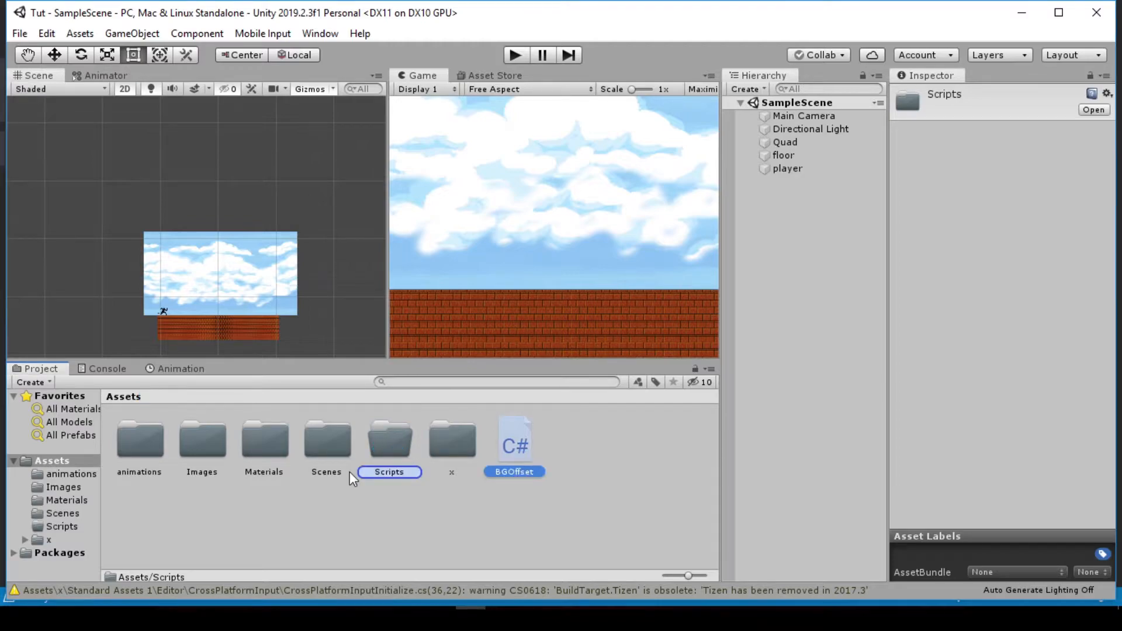
Clear the messages in the Console and return to the project's assets
left_click(105, 368)
left_click(28, 381)
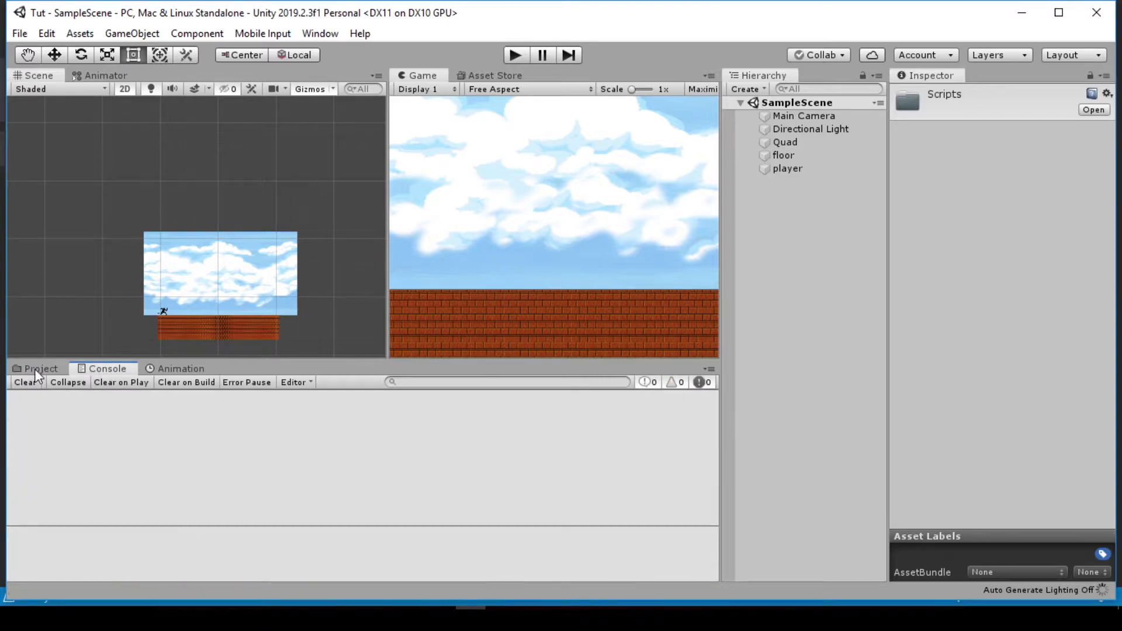
left_click(36, 368)
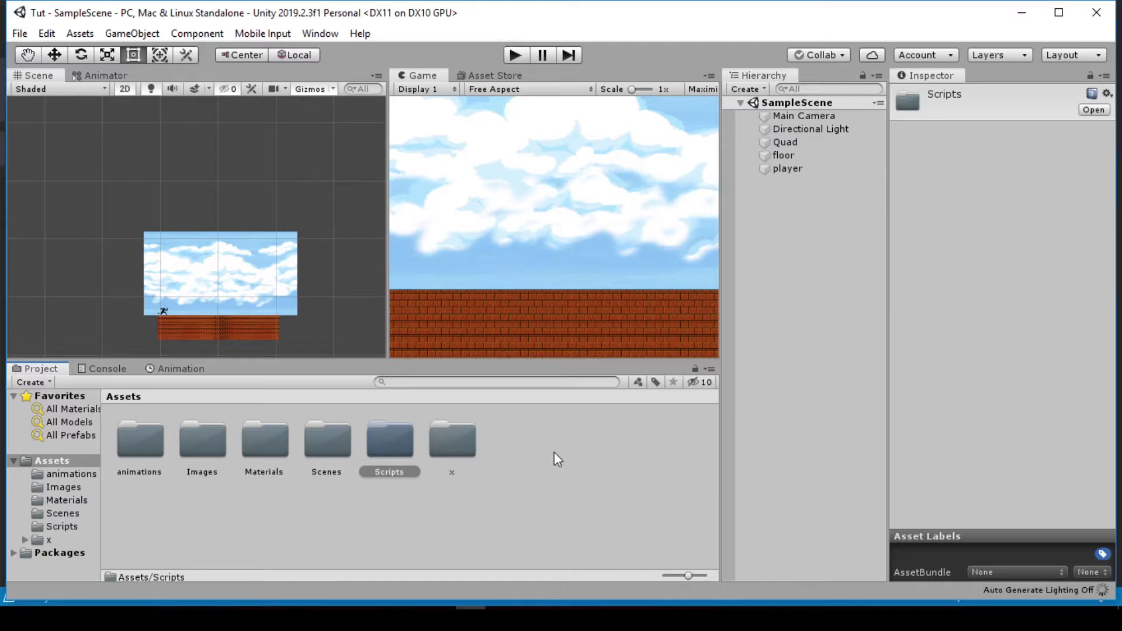
Remove the missing script component from the player object
left_click(788, 168)
right_click(945, 433)
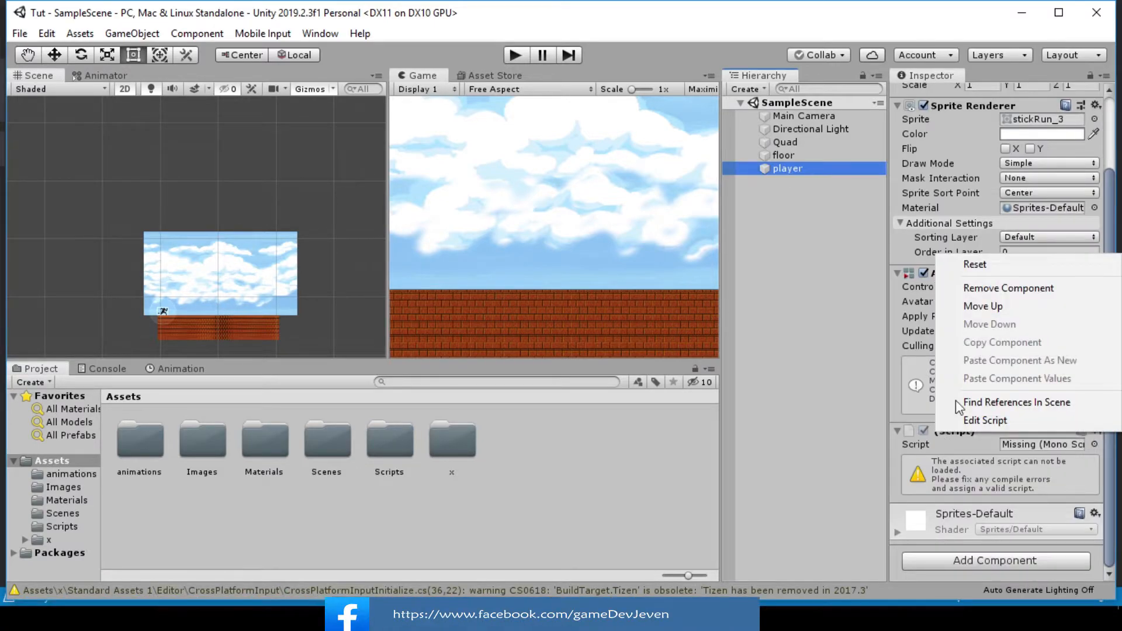
left_click(984, 289)
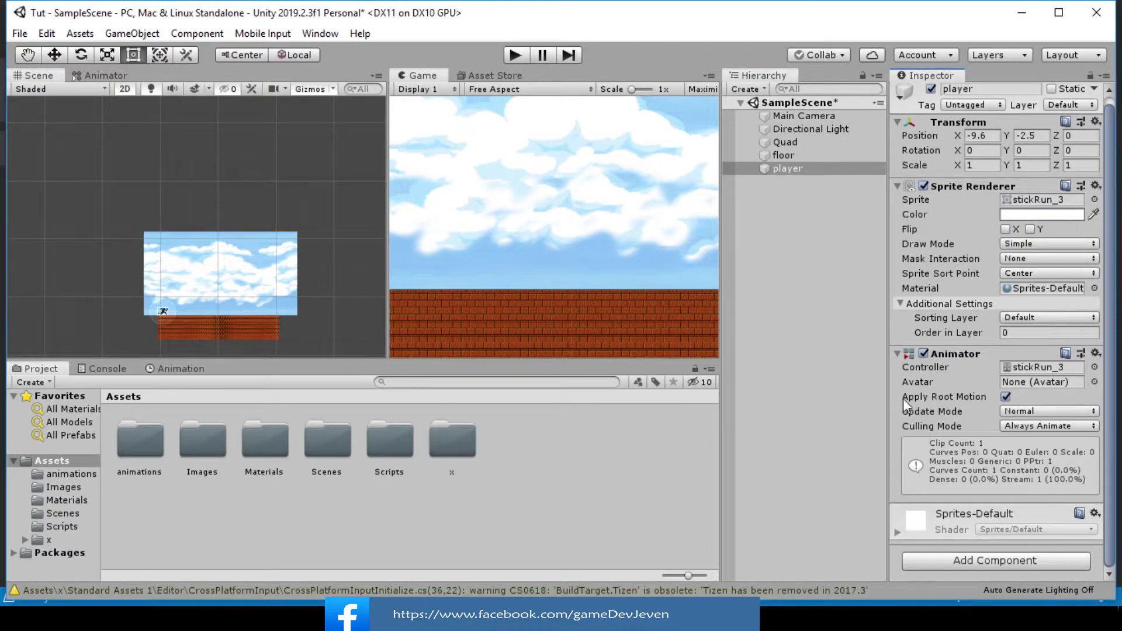
Add a Box Collider 2D component to the player
left_click(943, 563)
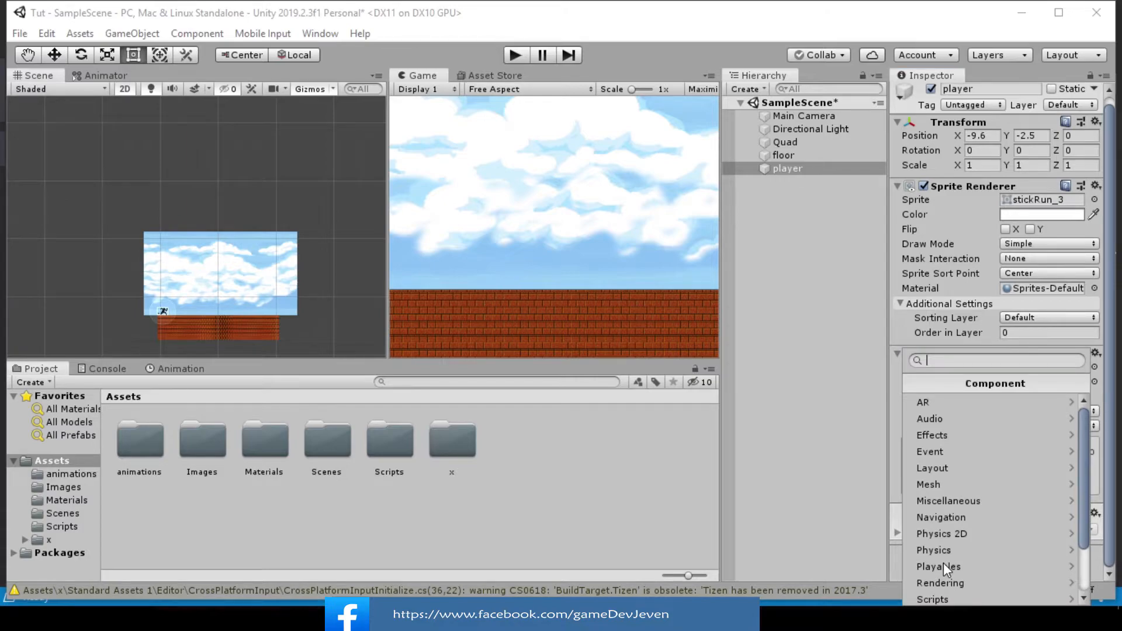
left_click(992, 532)
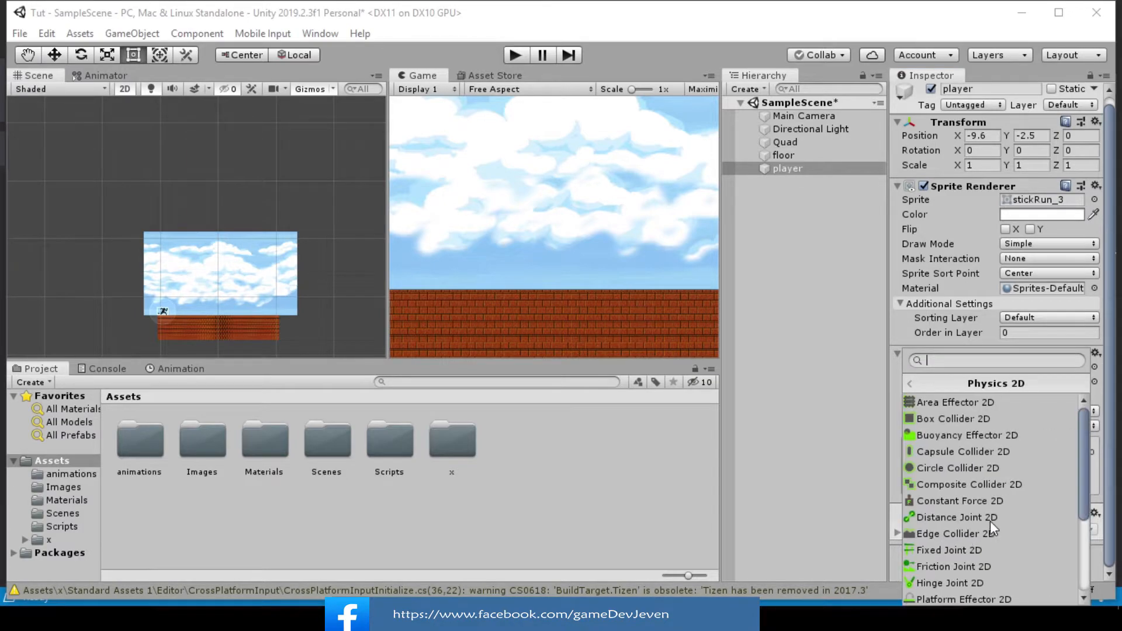
left_click(948, 418)
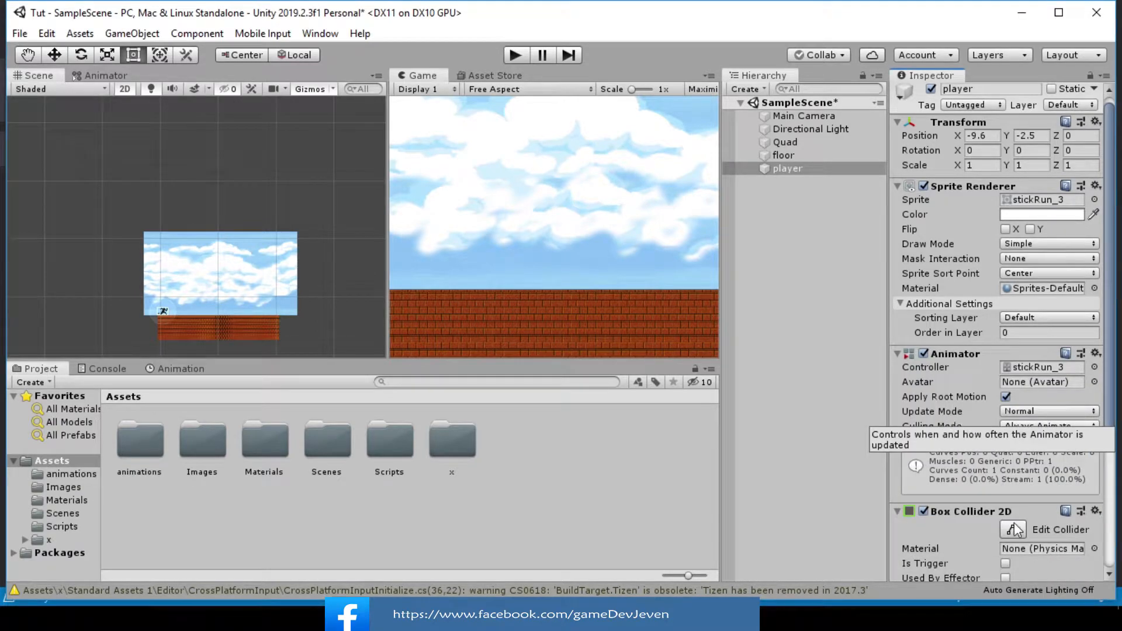
scroll(1011, 520, "down", 5)
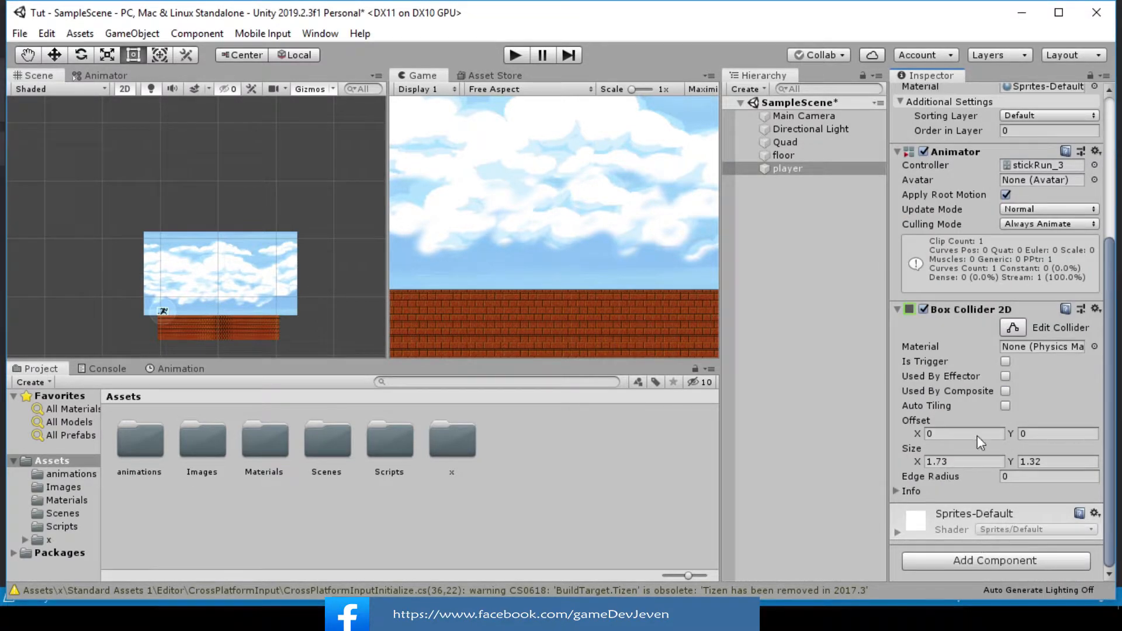
Examine the box collider's outline around the player in the scene close up, with the Move tool active
scroll(202, 310, "up", 10)
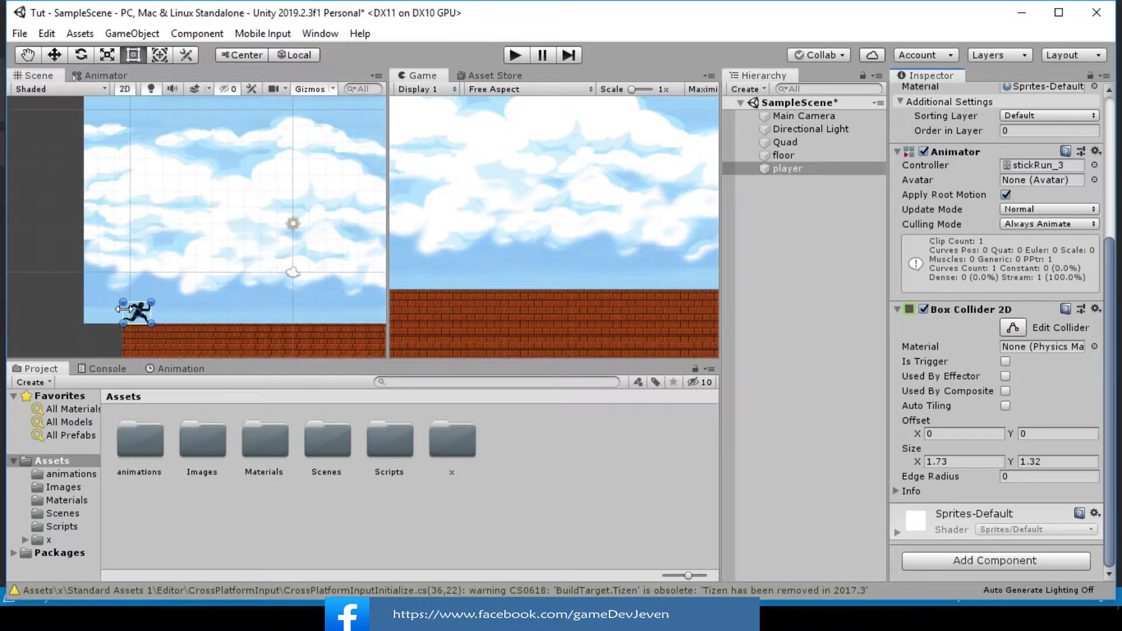
scroll(201, 318, "up", 5)
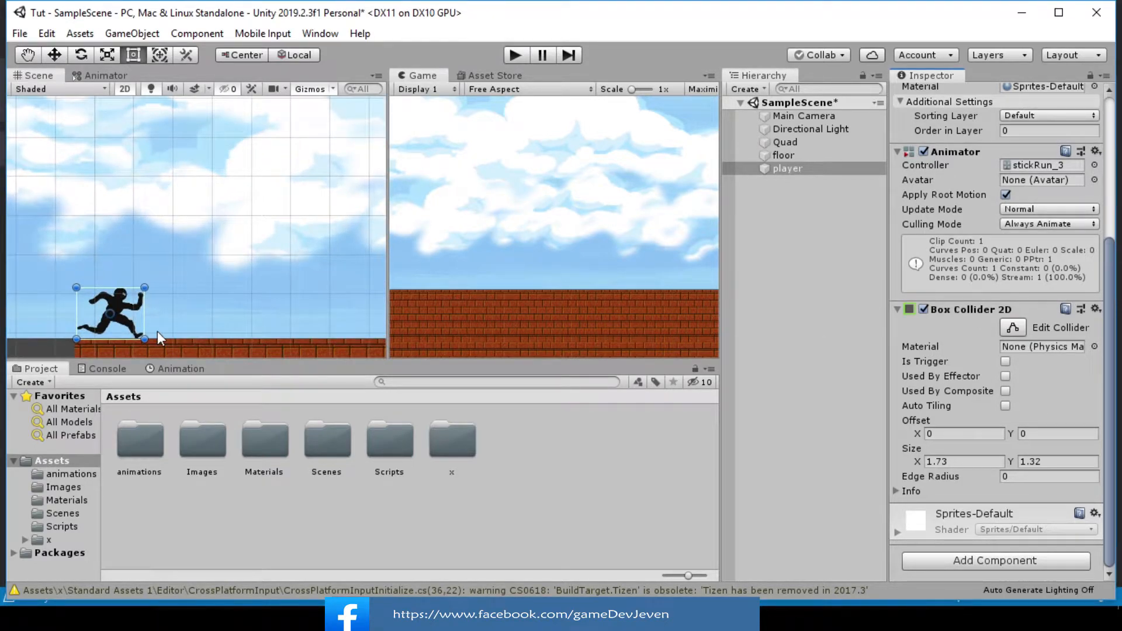
scroll(91, 317, "up", 2)
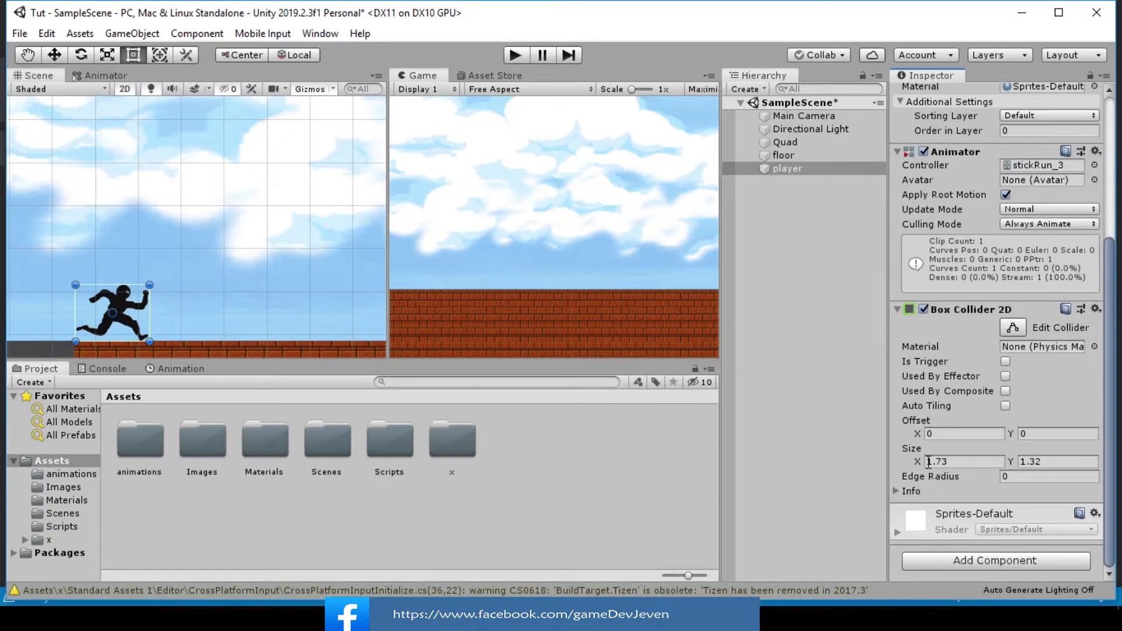
mouse_move(919, 470)
left_mouse_down()
mouse_move(954, 466)
mouse_move(931, 471)
left_mouse_up()
left_click(61, 57)
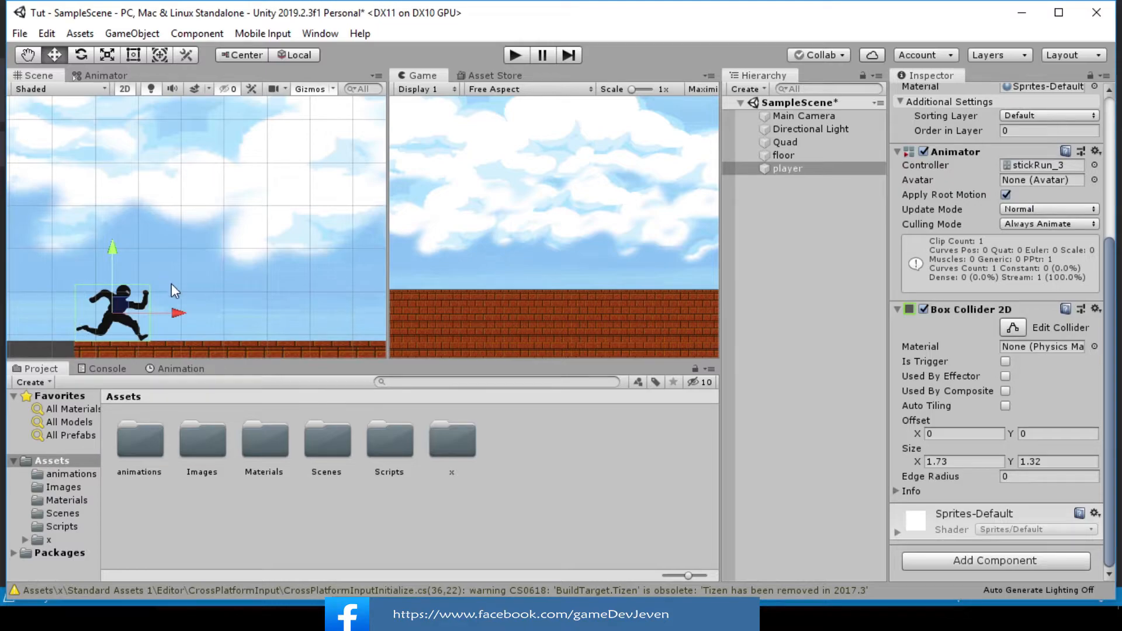
scroll(150, 292, "down", 3)
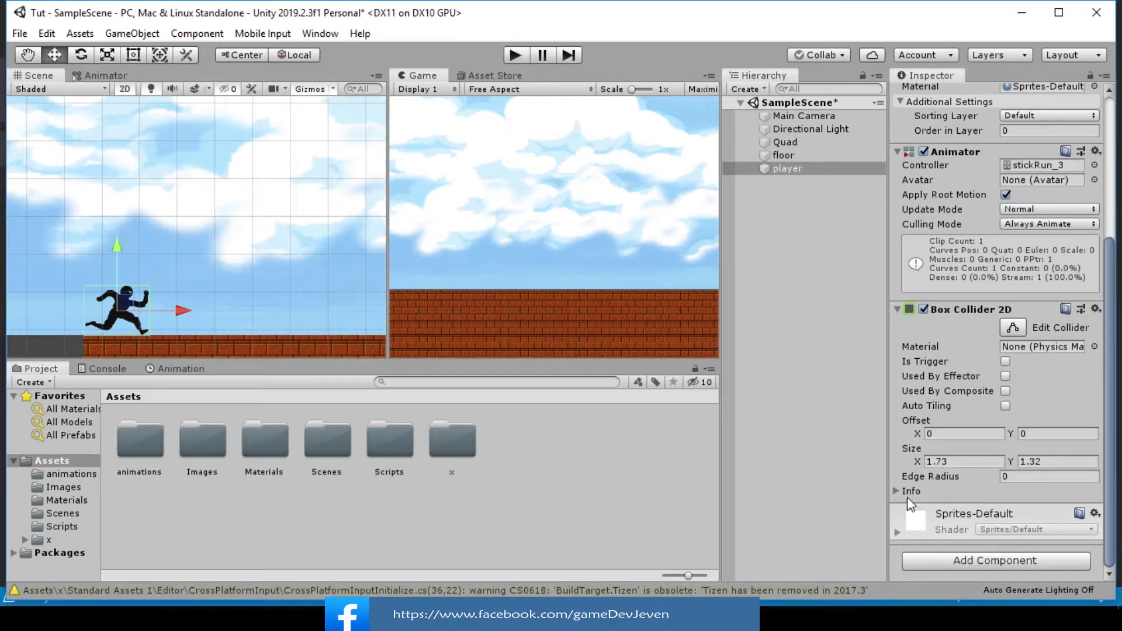
Add a Rigidbody 2D component to the player, keeping its body type as Dynamic
left_click(970, 562)
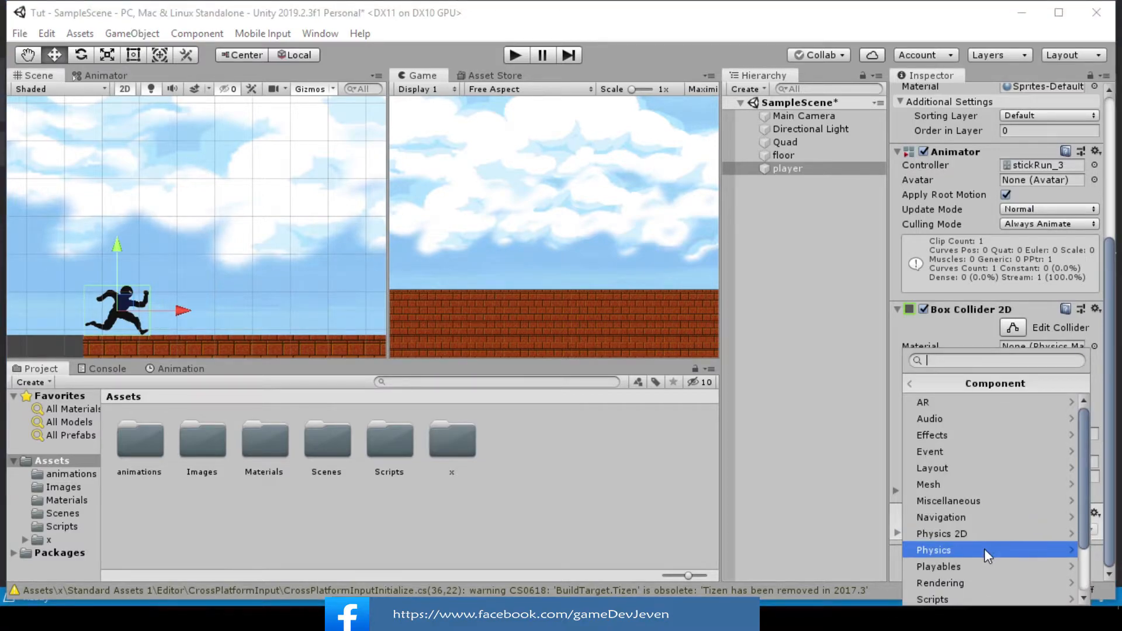
left_click(983, 533)
scroll(1001, 503, "down", 3)
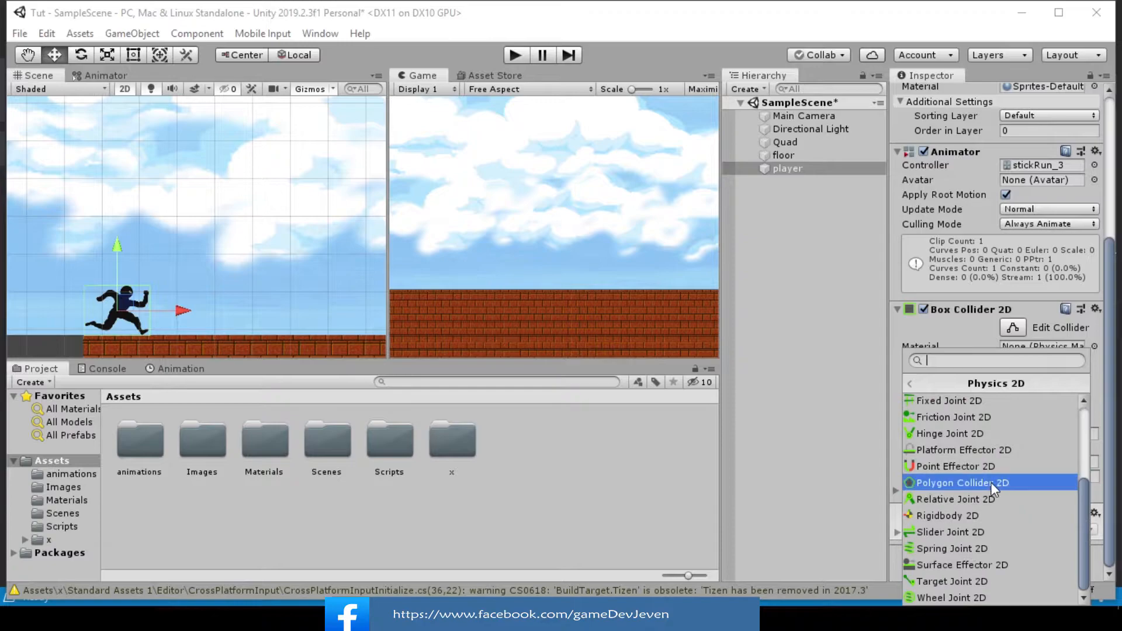
left_click(945, 517)
scroll(1022, 369, "down", 3)
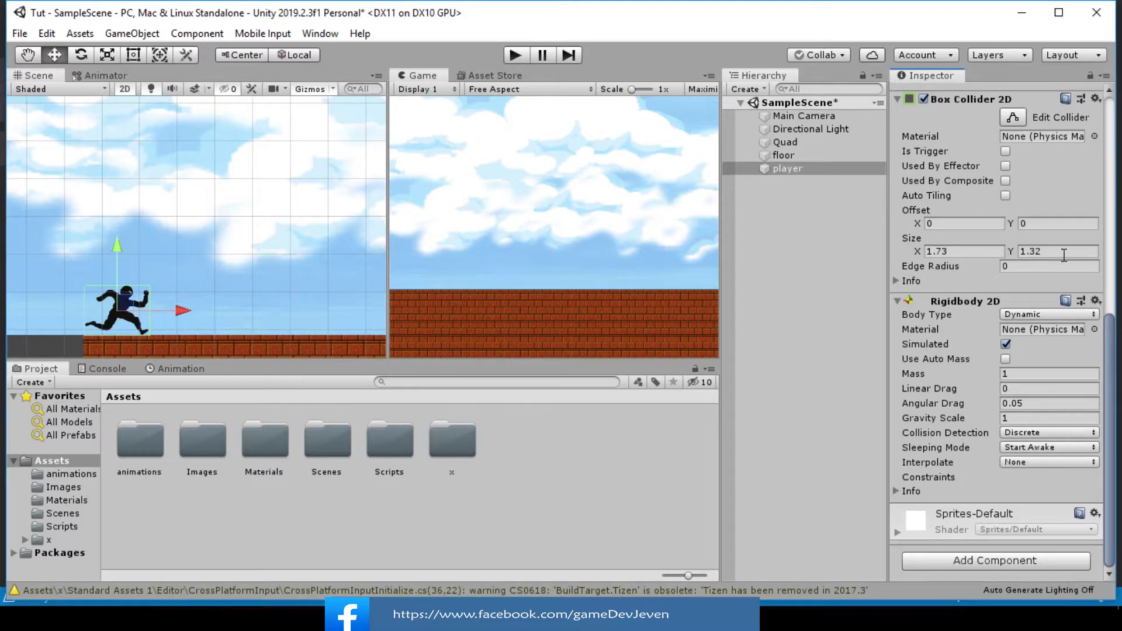
left_click(1042, 314)
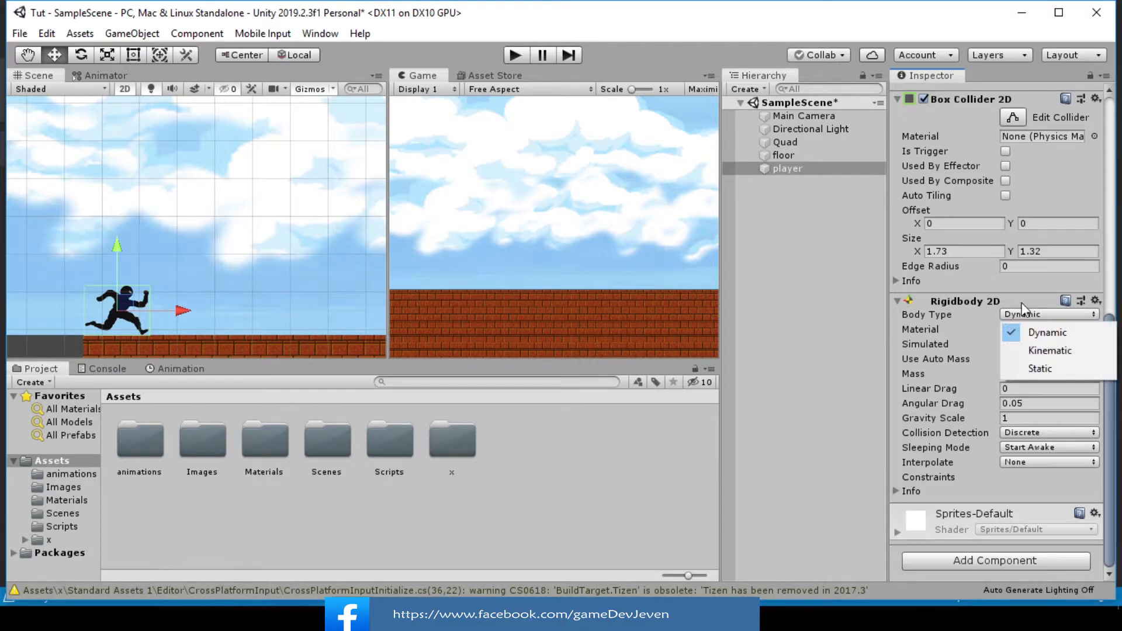
left_click(1021, 307)
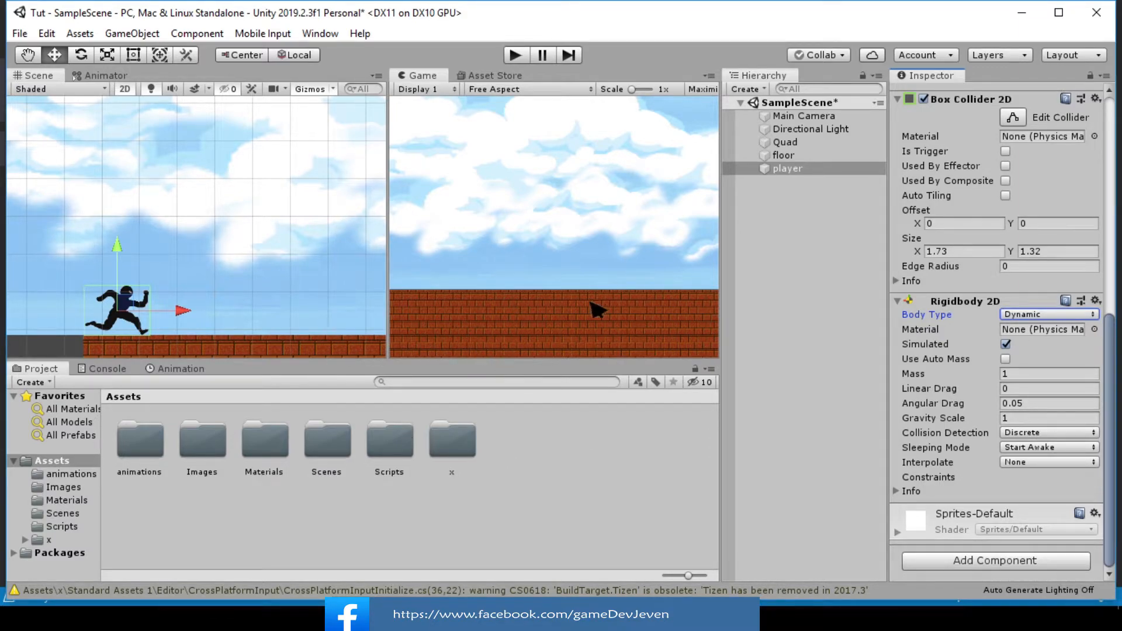
Add a Box Collider 2D component to the floor object
left_click(790, 153)
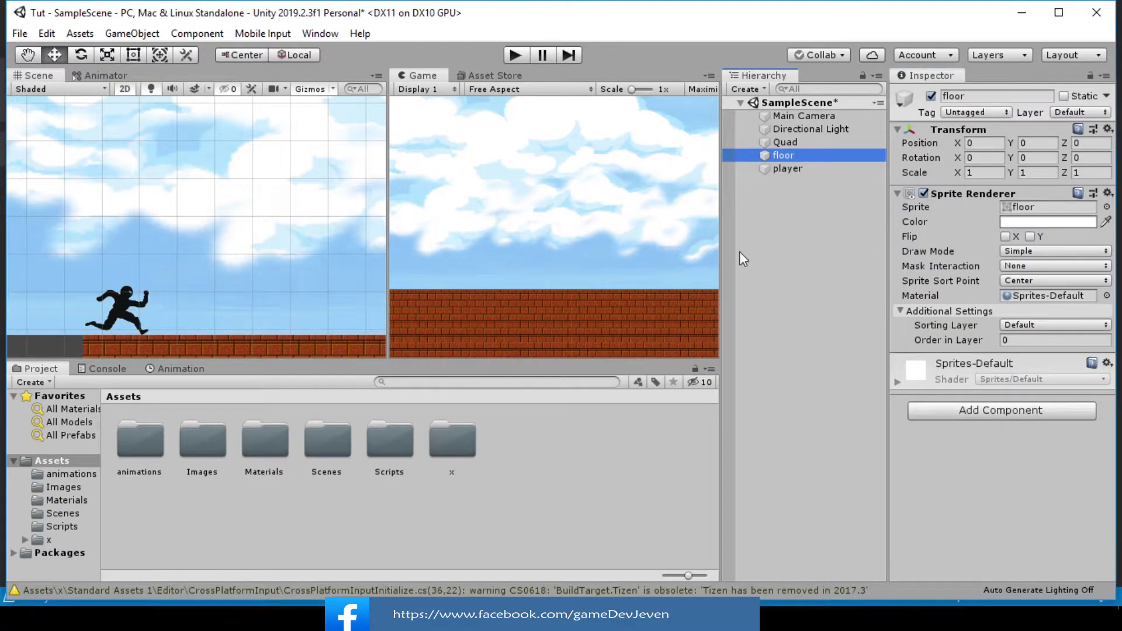
left_click(968, 409)
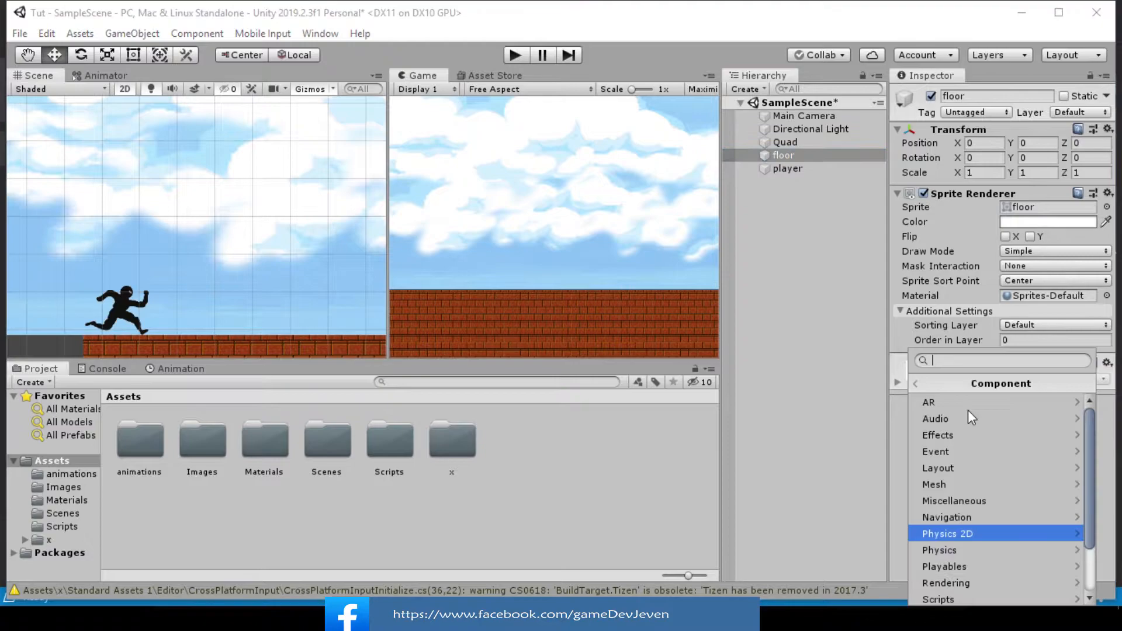
left_click(965, 535)
scroll(970, 451, "up", 3)
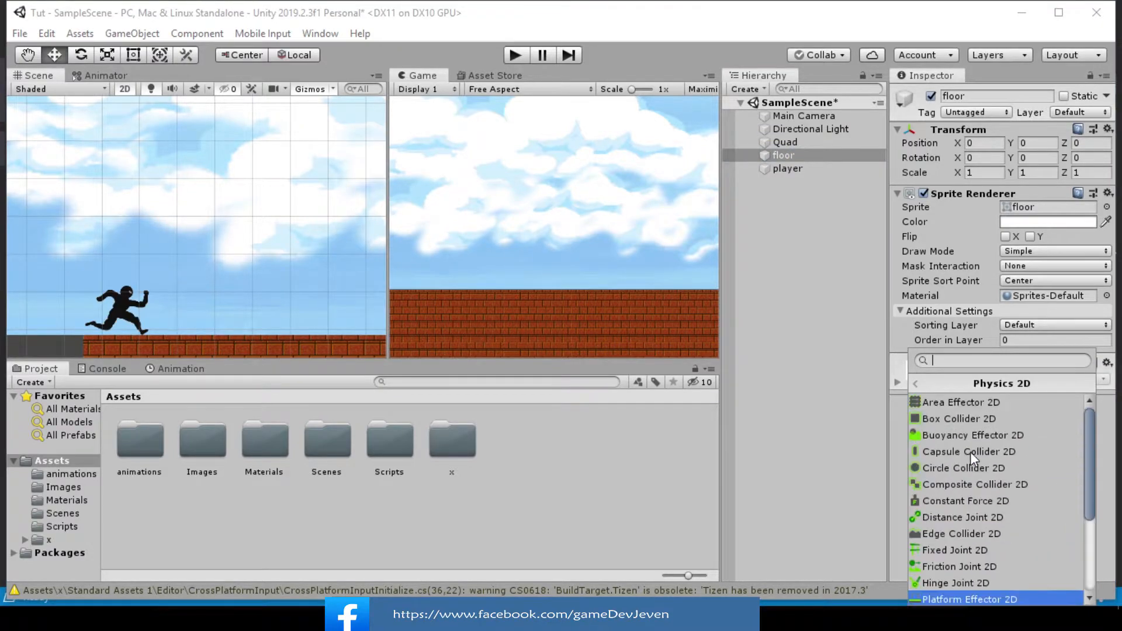
left_click(969, 420)
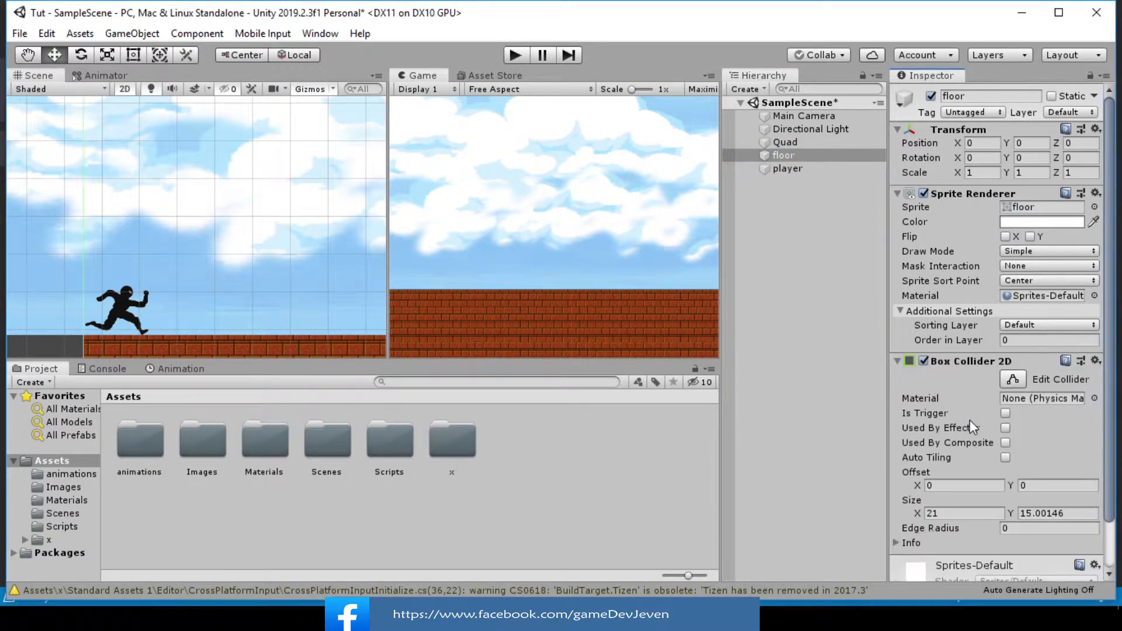
Examine the floor's collider outline in the scene and compare the floor and background widths in the maximized Game view
left_click(812, 157)
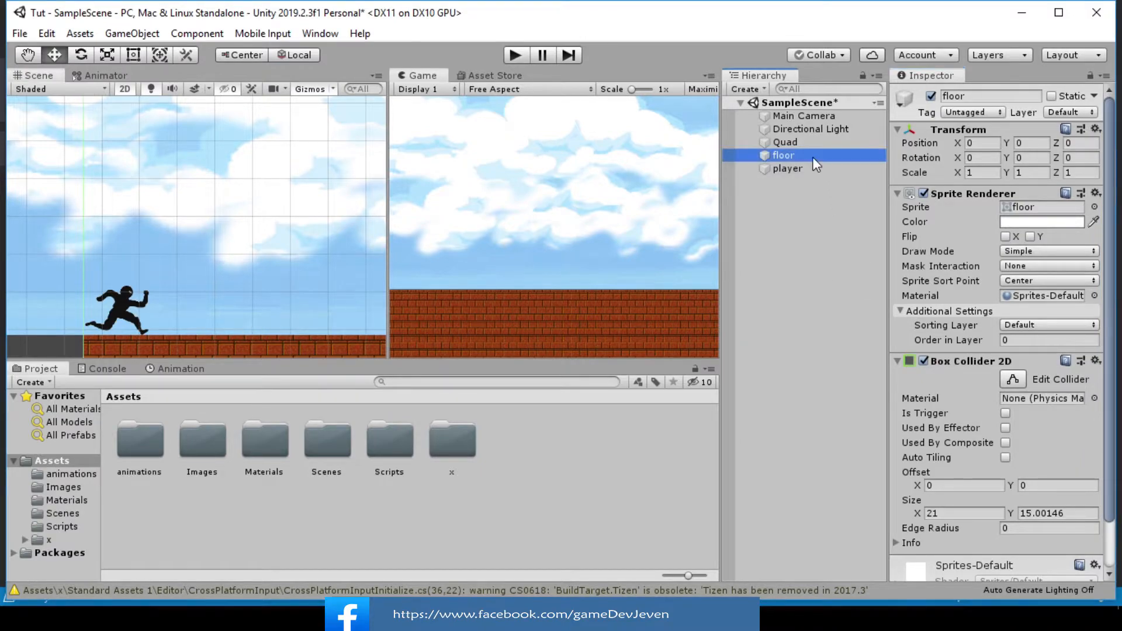
double_click(813, 157)
scroll(240, 281, "up", 6)
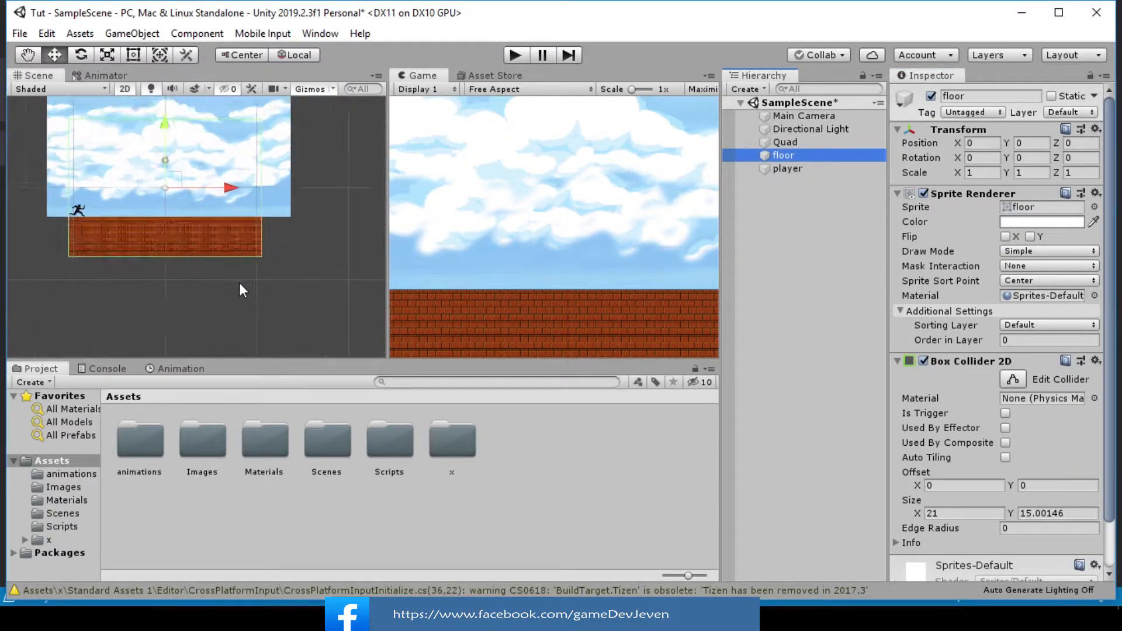
scroll(194, 251, "up", 4)
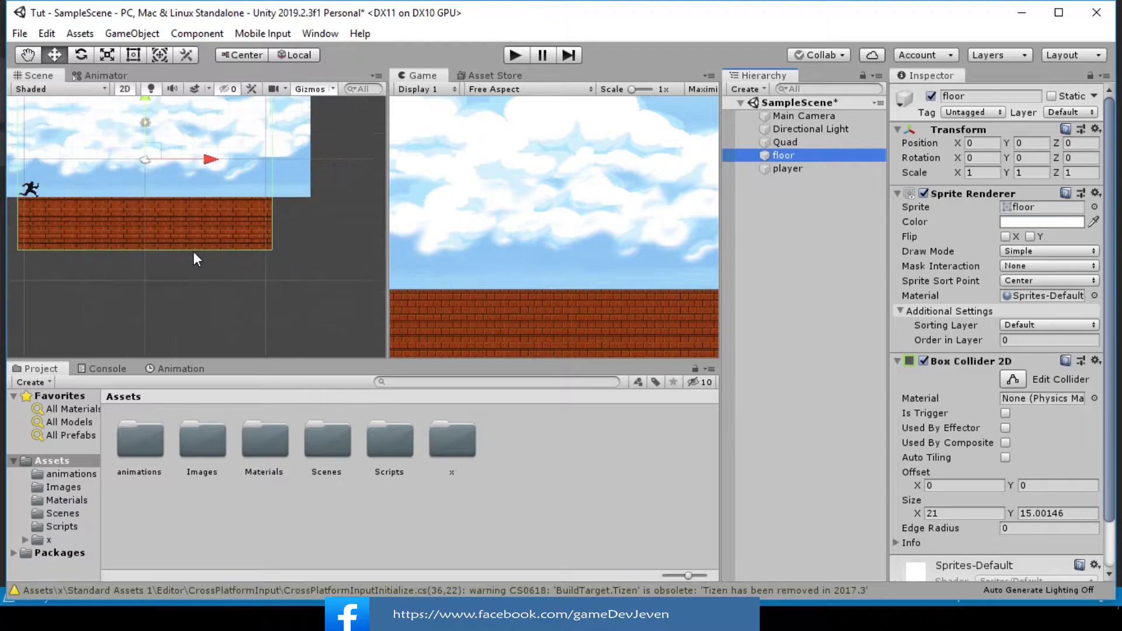
scroll(194, 252, "down", 2)
scroll(91, 241, "down", 2)
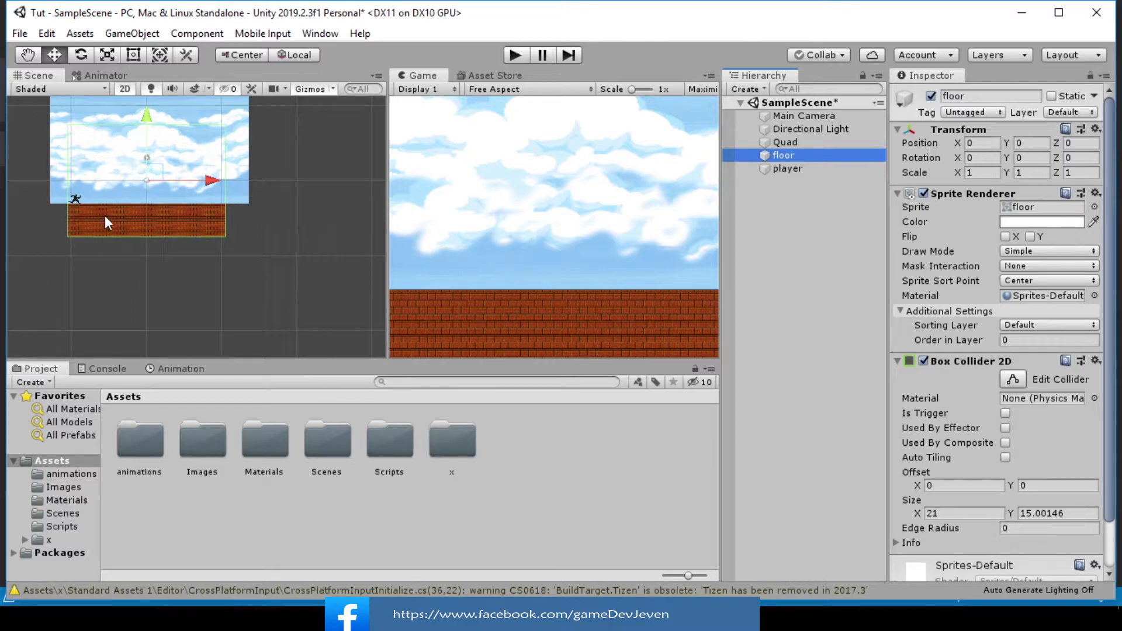
left_click(529, 253)
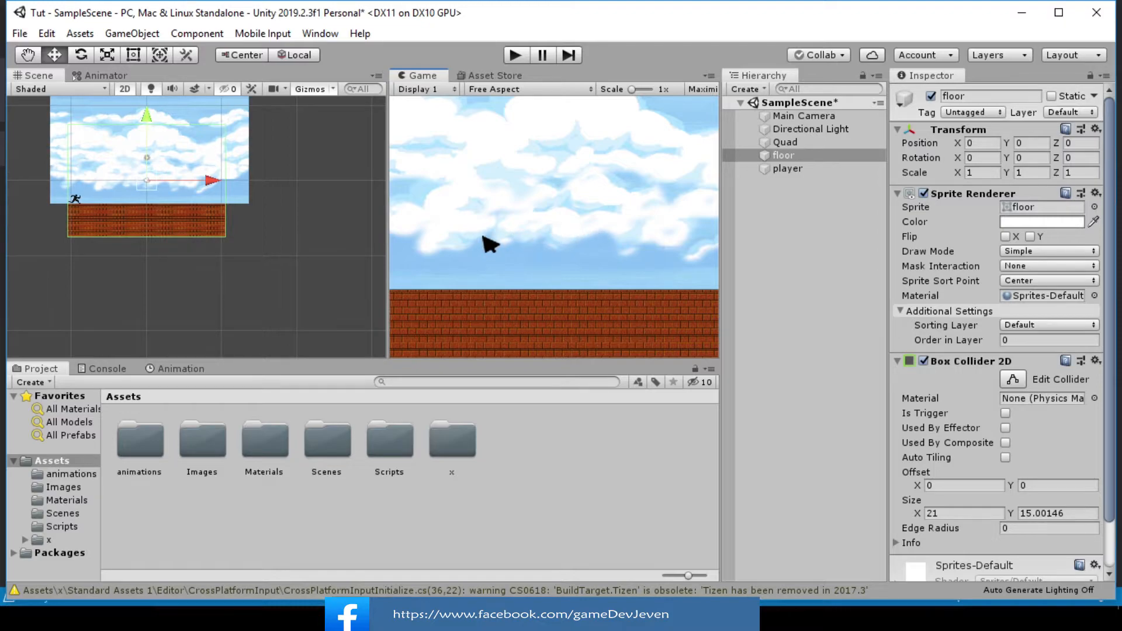
key("shift+space")
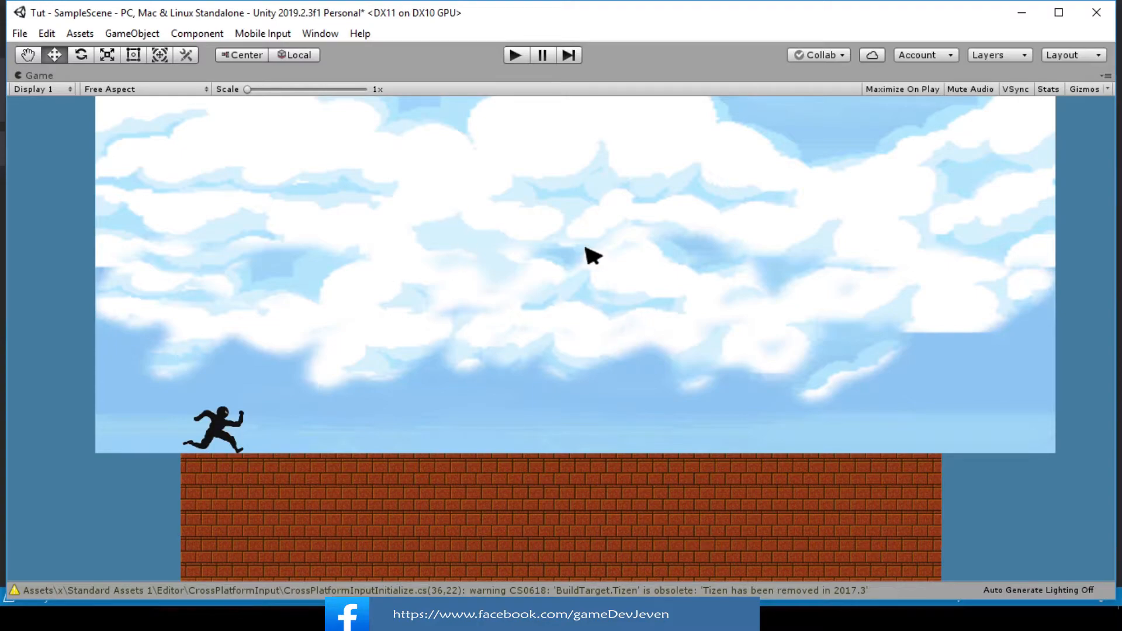
key("shift+space")
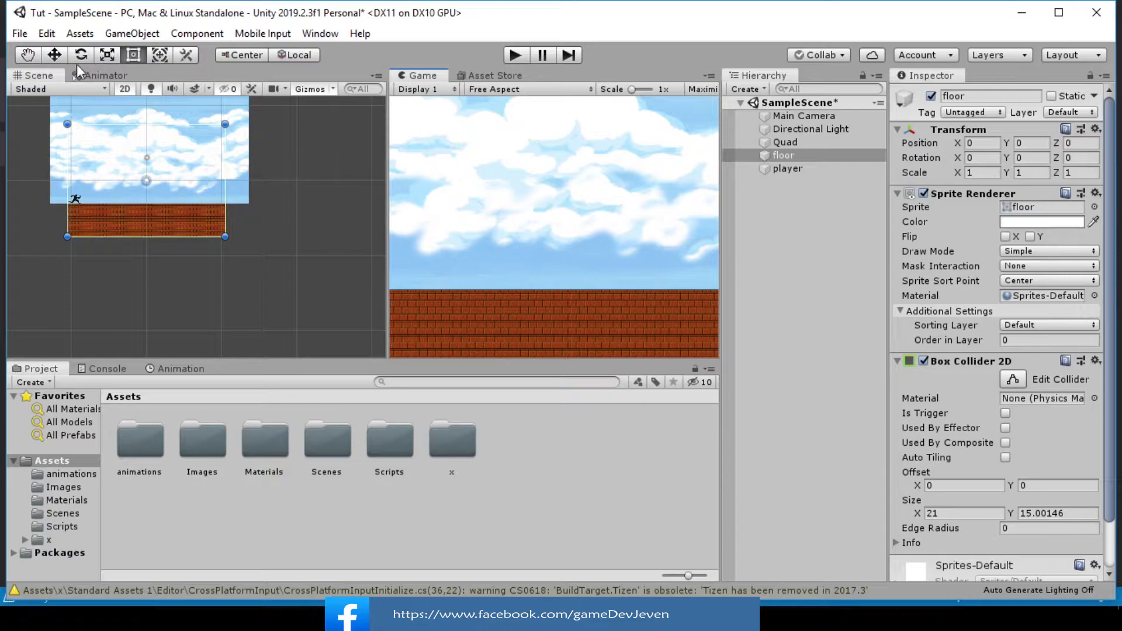
Stretch the floor horizontally to an X scale of 1.3 and the Quad background to an X scale of about 33.16
left_click(107, 55)
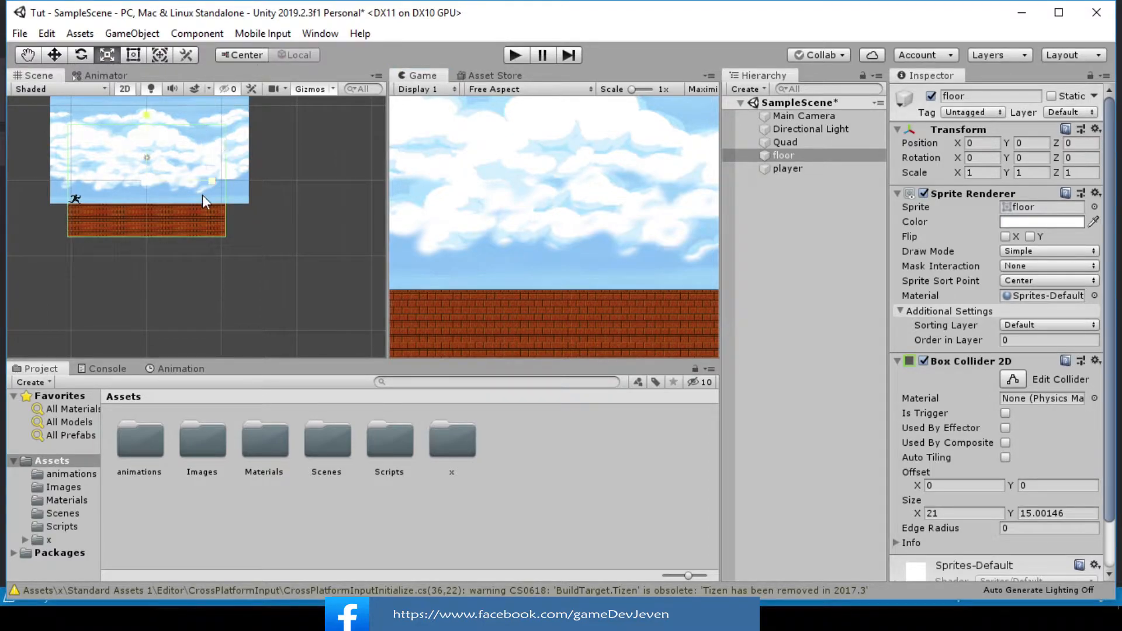
left_click_drag(209, 181, 230, 184)
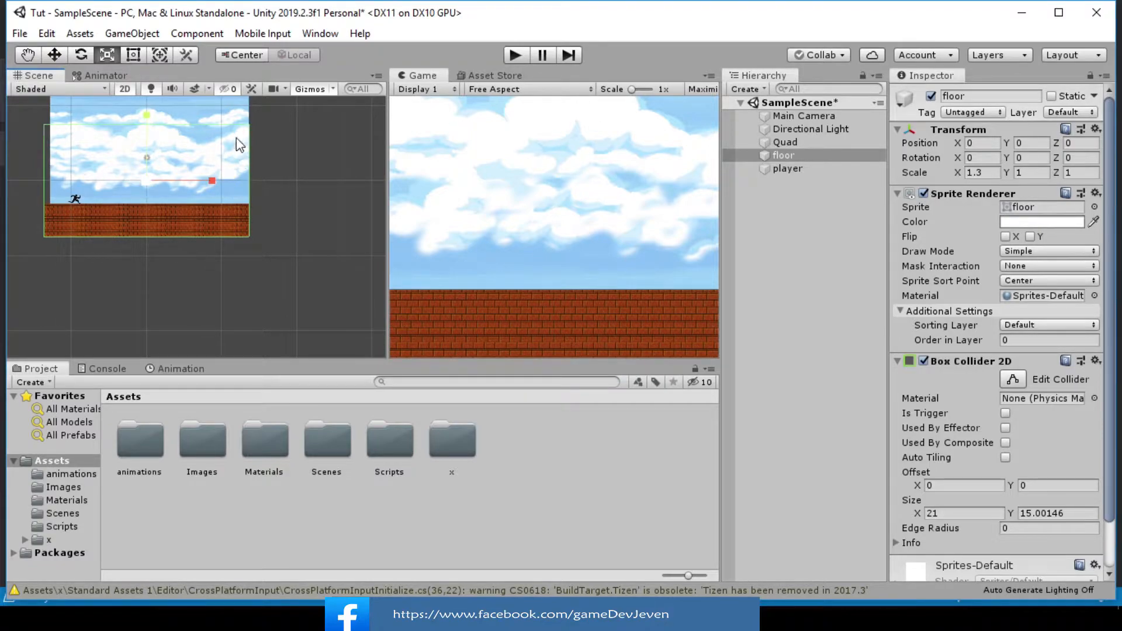
left_click(843, 144)
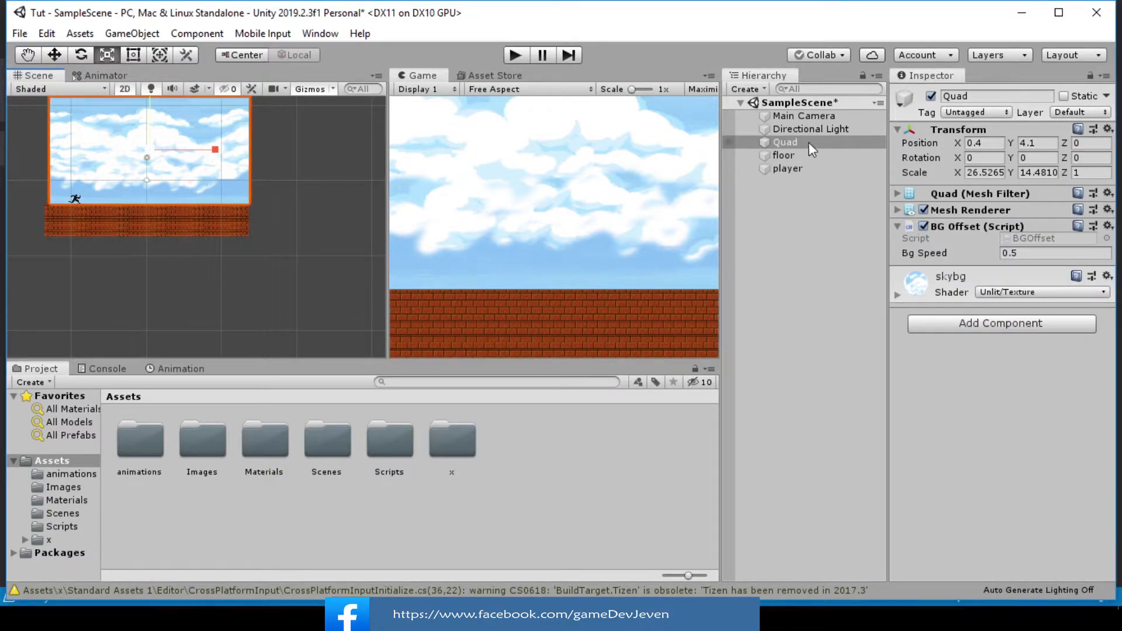
left_click_drag(215, 150, 232, 151)
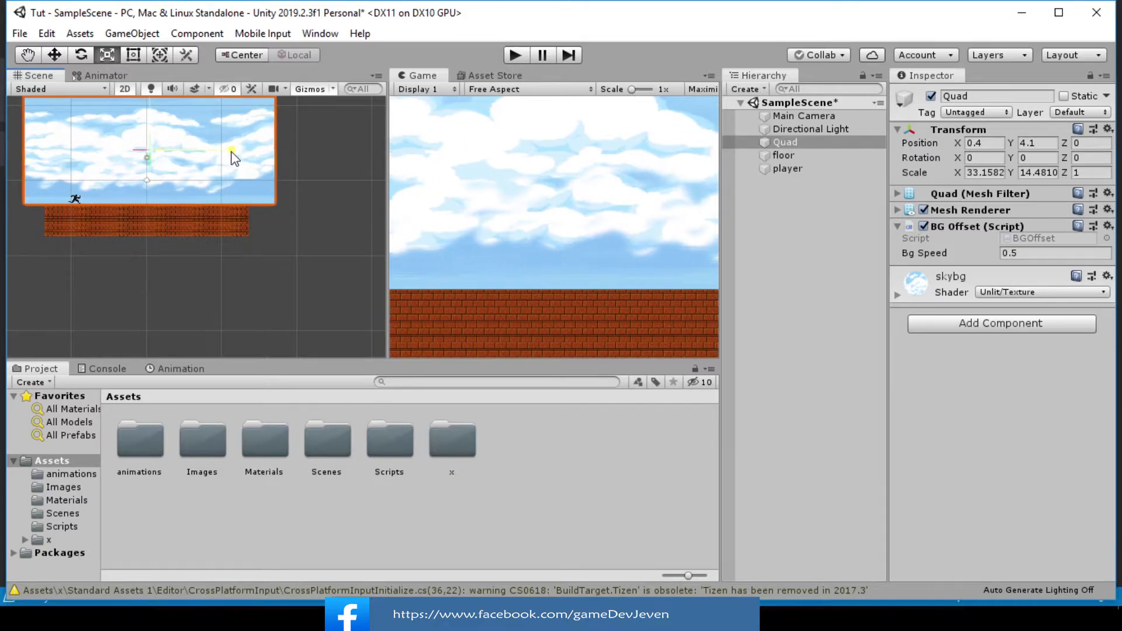
Widen the floor to an X scale of about 1.61 and check its coverage in the maximized Game view
left_click(205, 226)
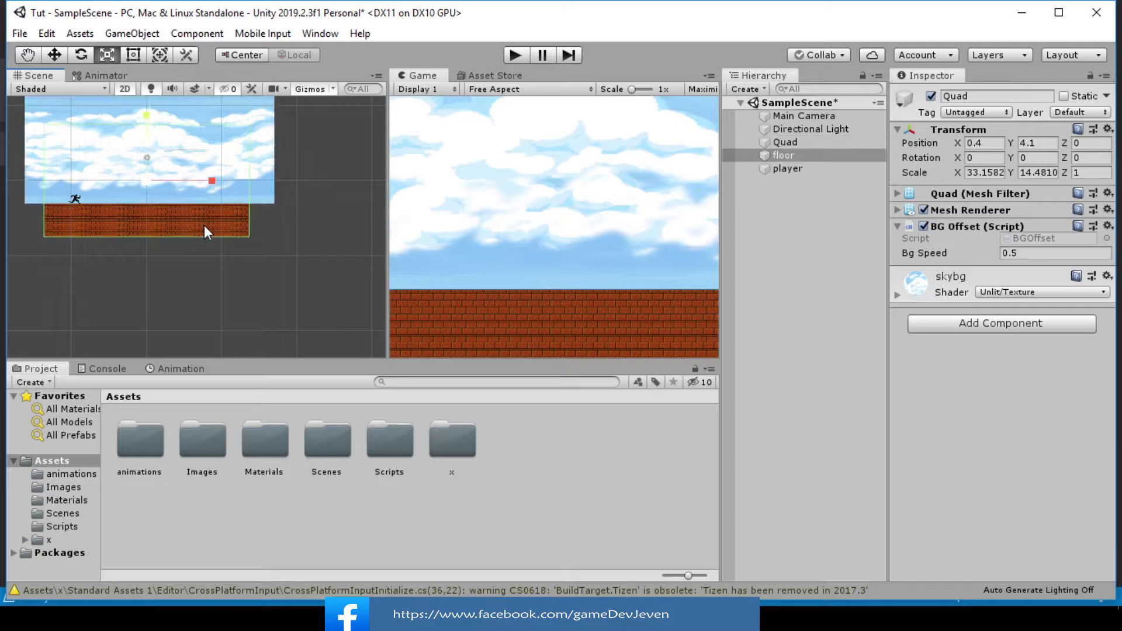
left_click_drag(214, 183, 233, 192)
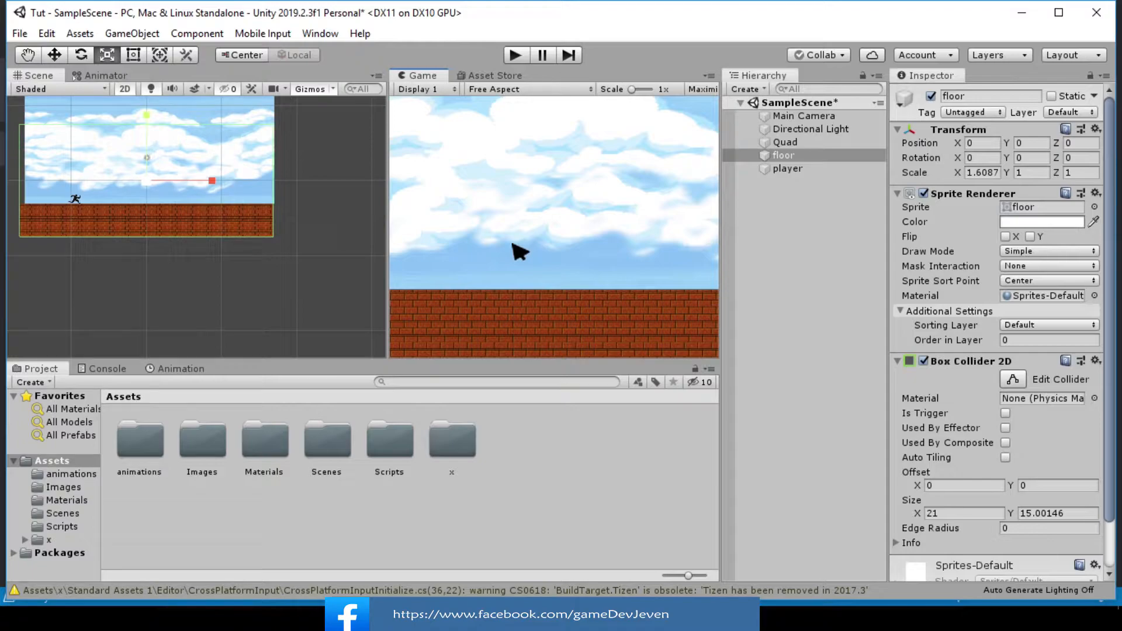
key("ctrl+p")
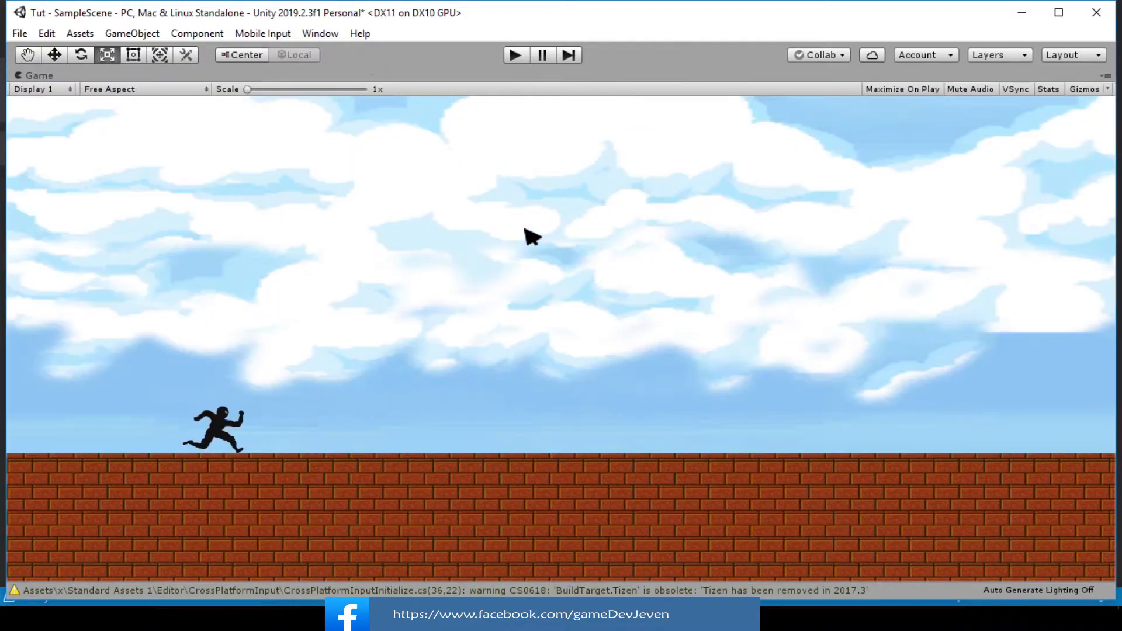
key("ctrl+p")
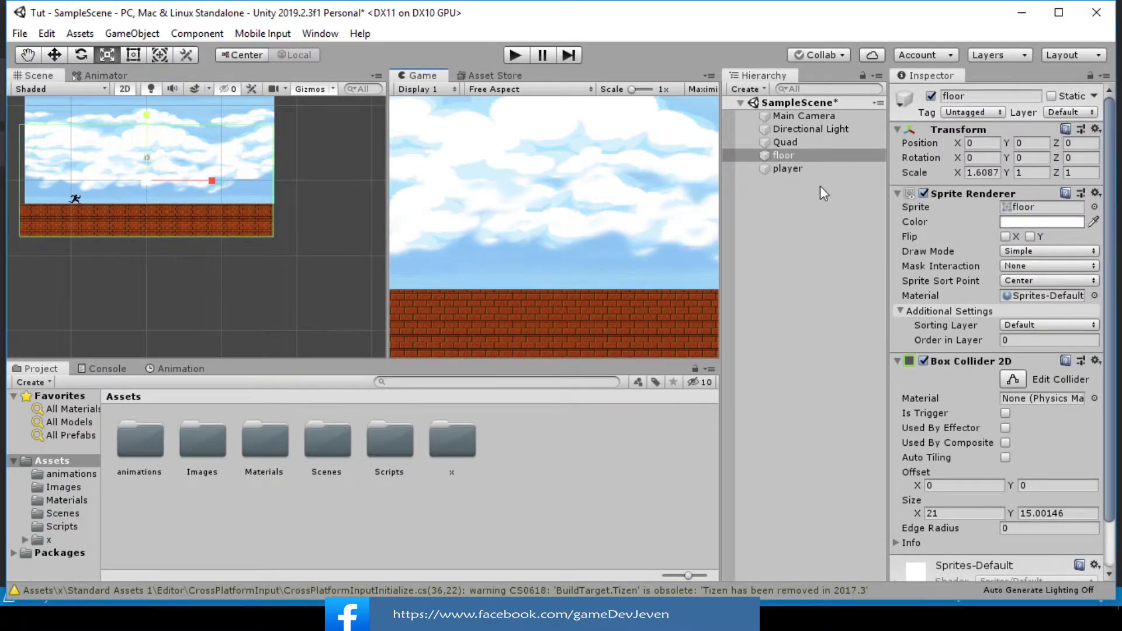
Move the player horizontally along the floor toward its left end, to X position -13.5
left_click(807, 167)
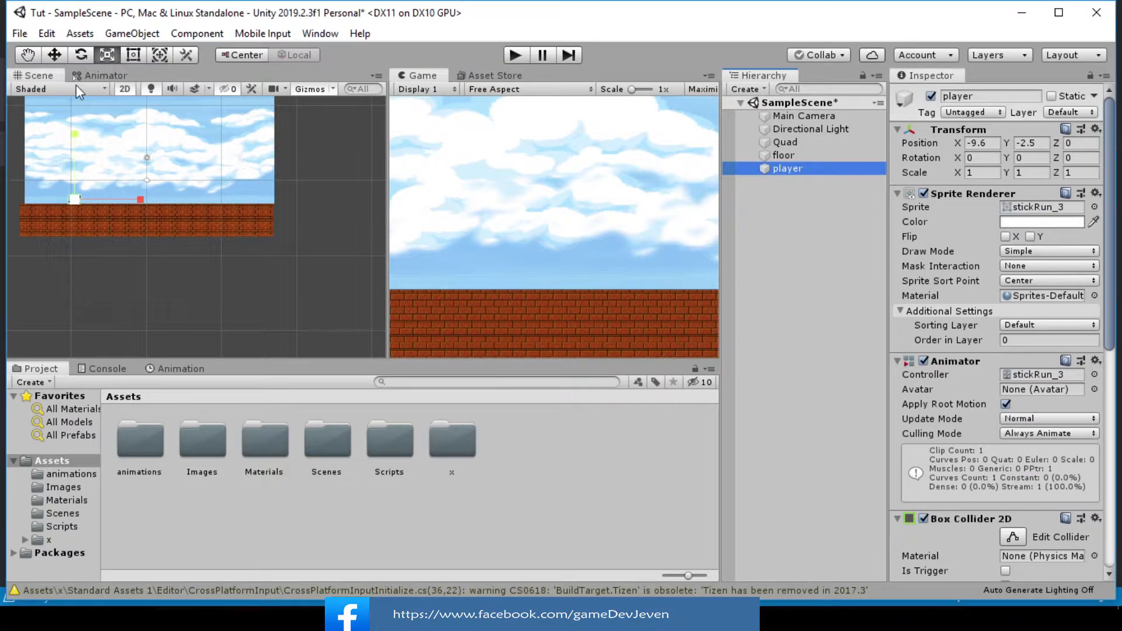
left_click(55, 54)
left_click_drag(137, 201, 107, 202)
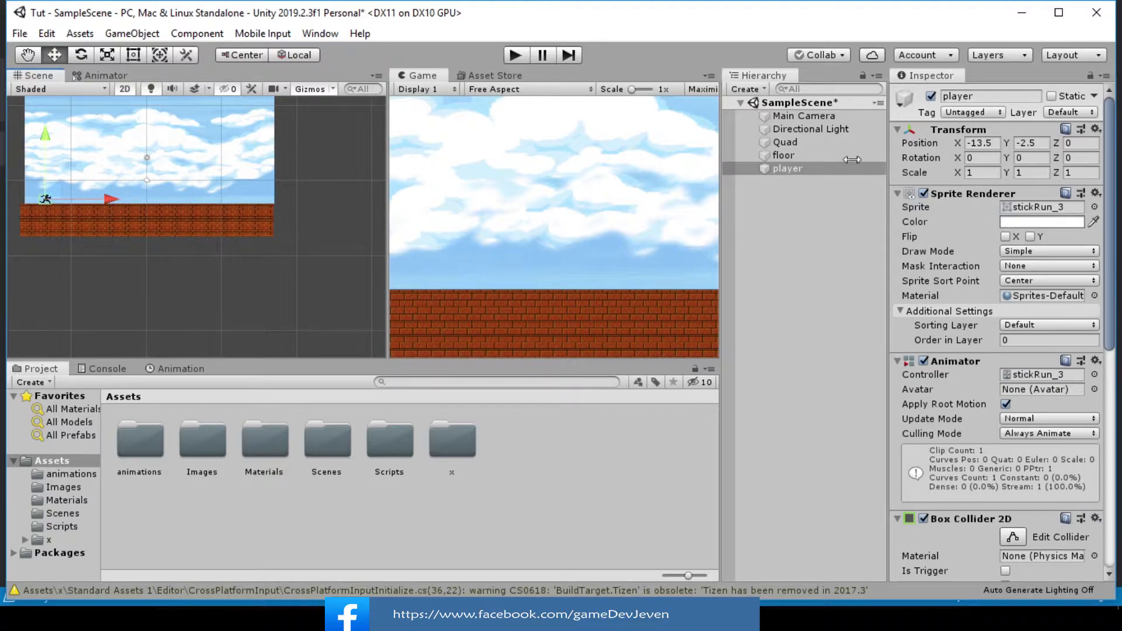
Set the floor collider's Y size to 1.25 and its Y offset to -3.5
left_click(794, 155)
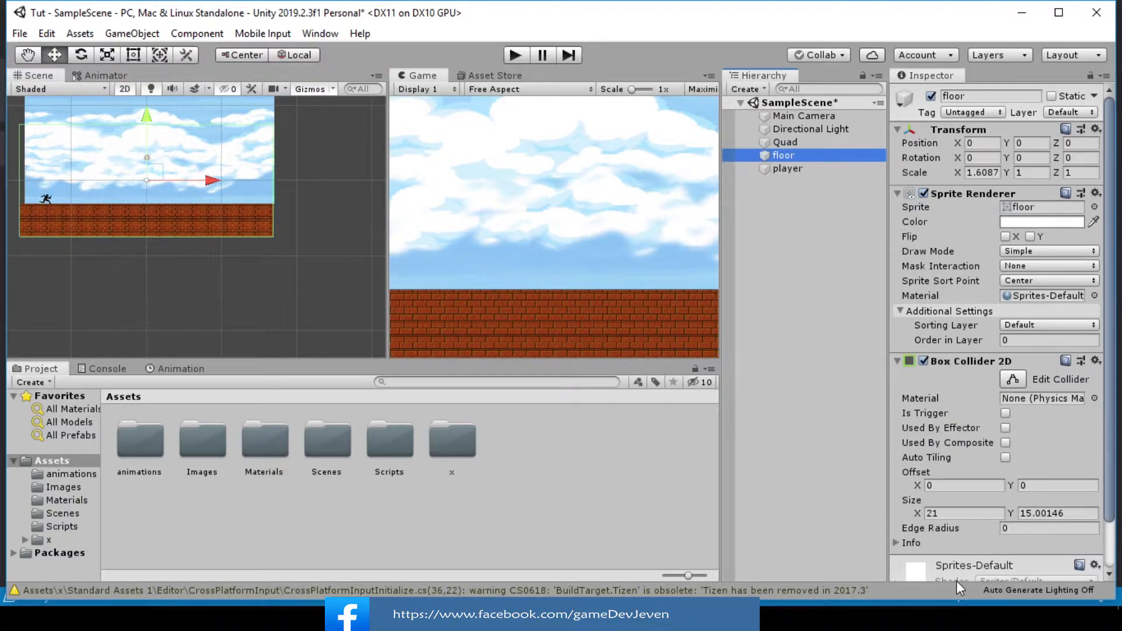
scroll(961, 544, "down", 2)
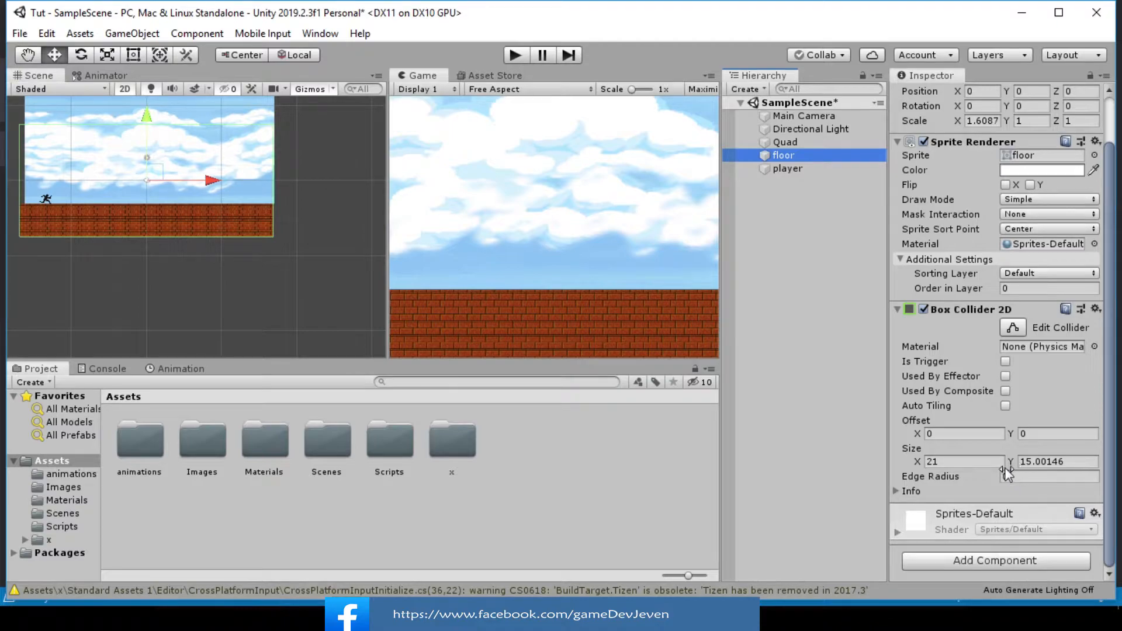
left_click_drag(1012, 462, 732, 524)
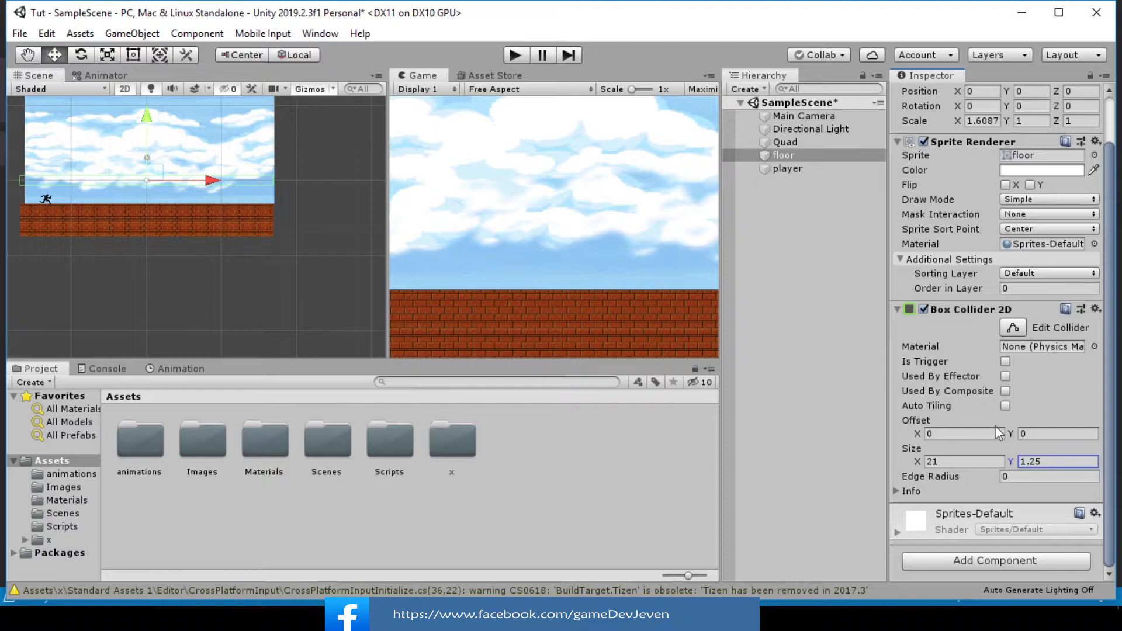
left_click_drag(1010, 434, 984, 443)
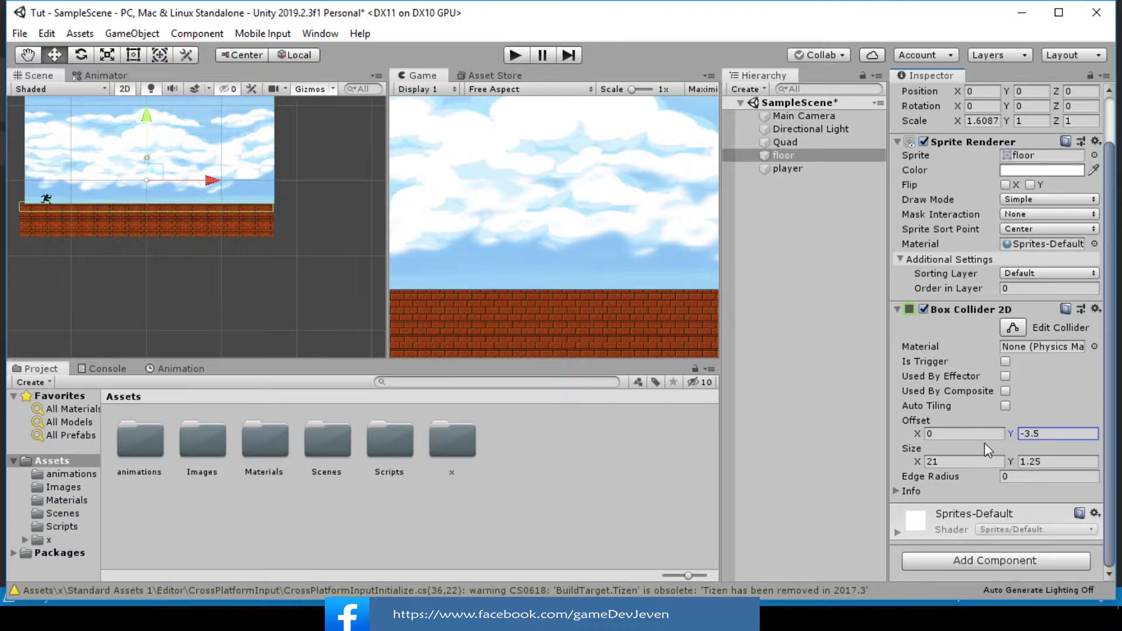
Align the floor collider with the top of the bricks under the player by setting its Y offset to -3.78
scroll(90, 180, "up", 5)
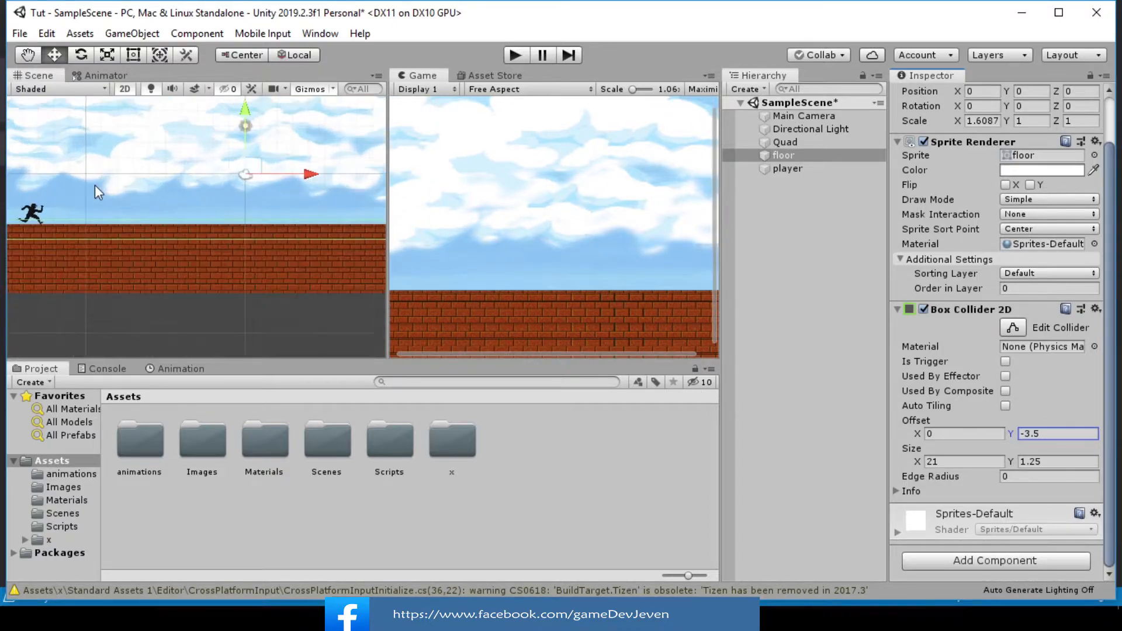
scroll(149, 264, "up", 2)
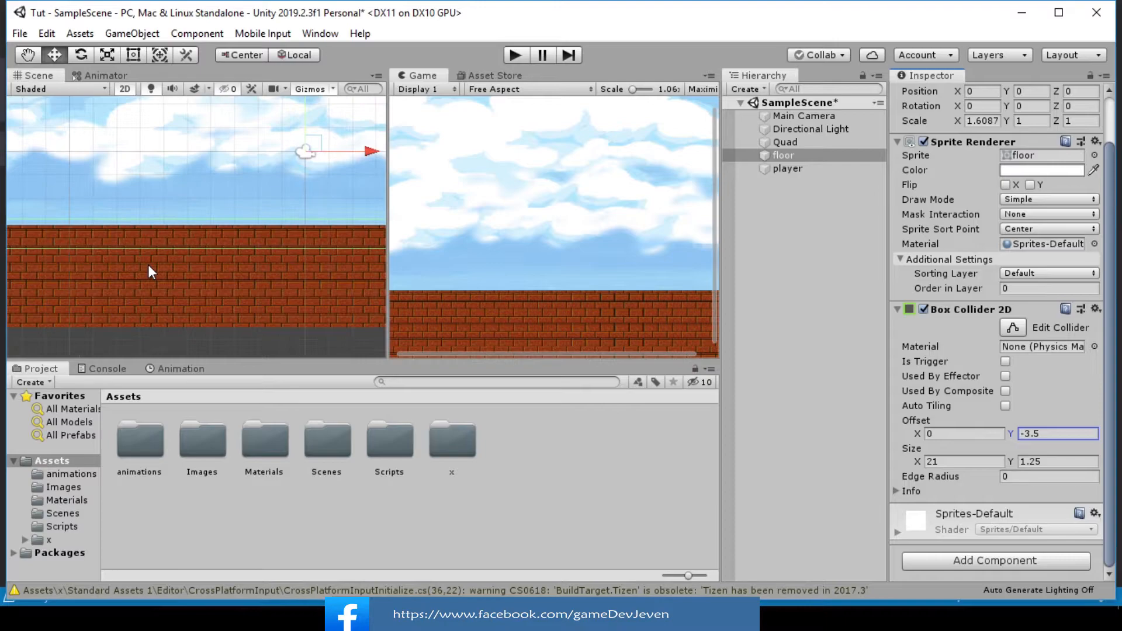
middle_click_drag(107, 271, 207, 234)
left_click(1006, 433)
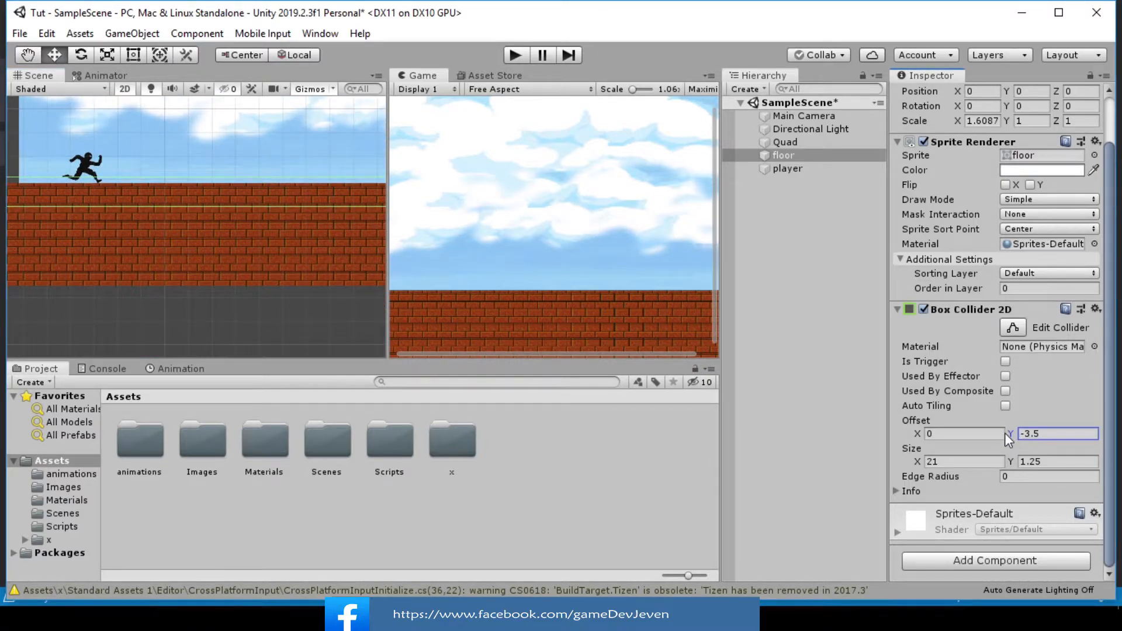
left_click_drag(1004, 432, 1000, 436)
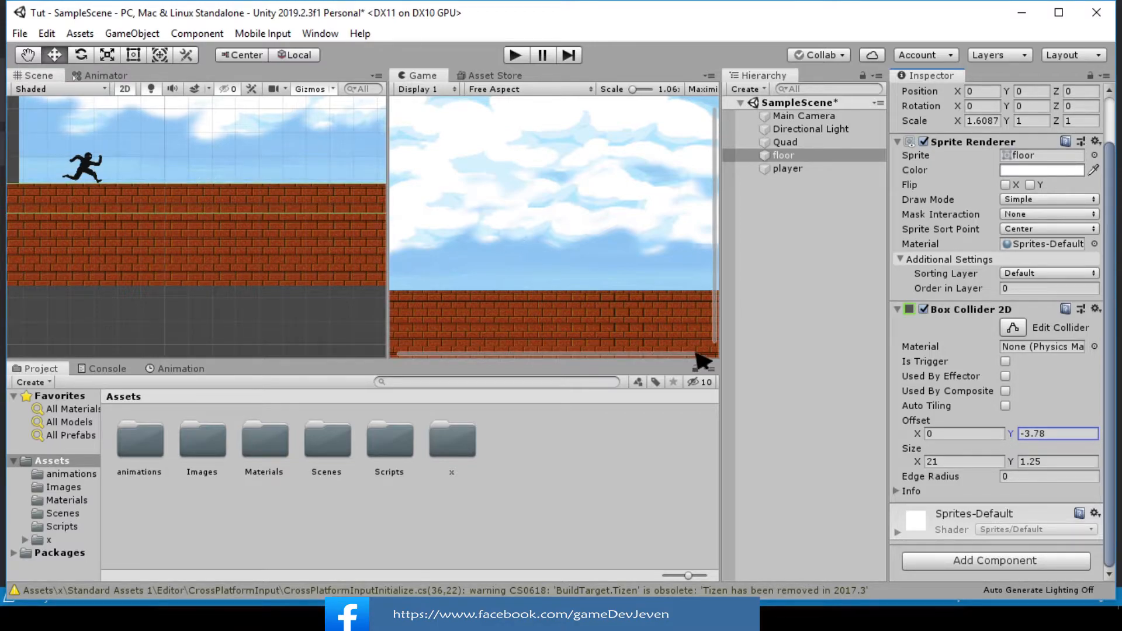
scroll(618, 212, "down", 1)
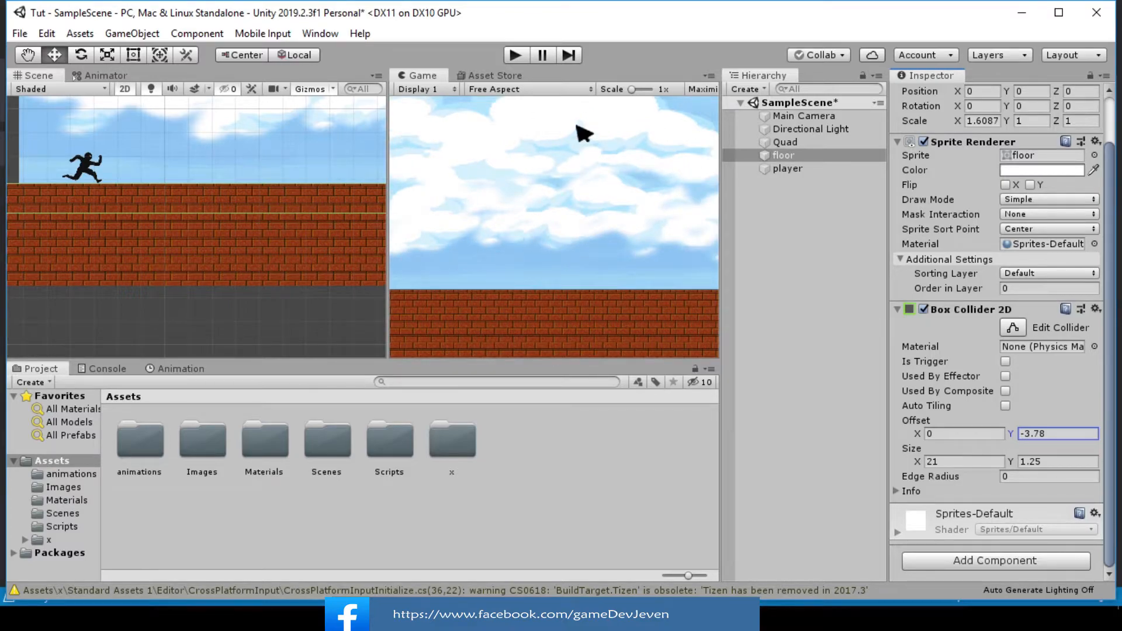
Play-test the scene in the normal layout and again in the maximized Game view, stopping play mode each time
left_click(515, 54)
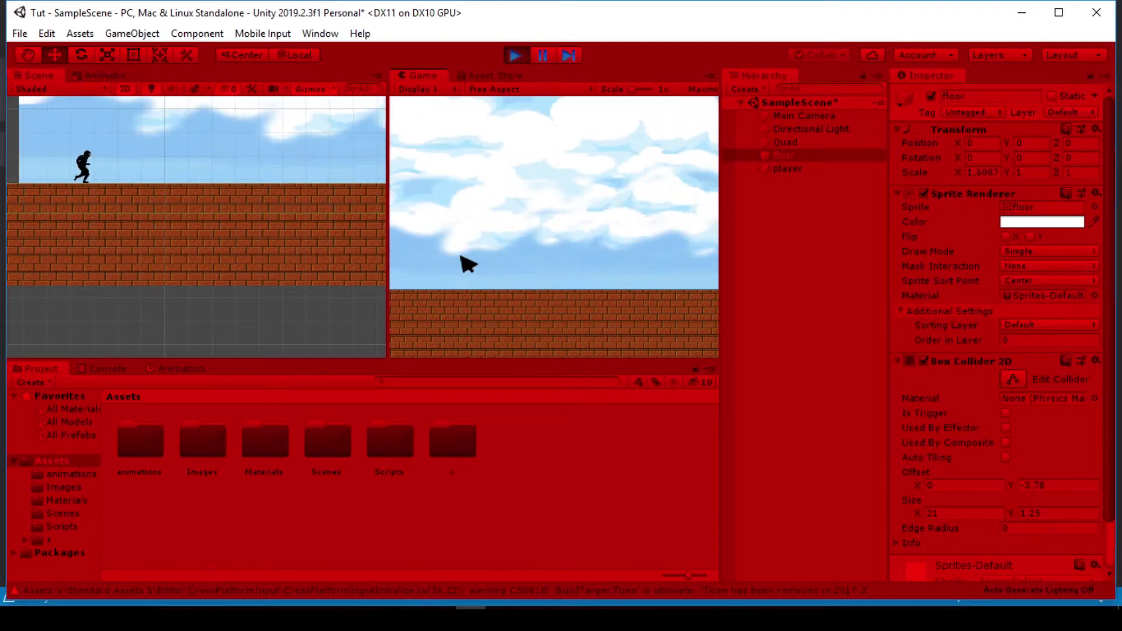
left_click(514, 56)
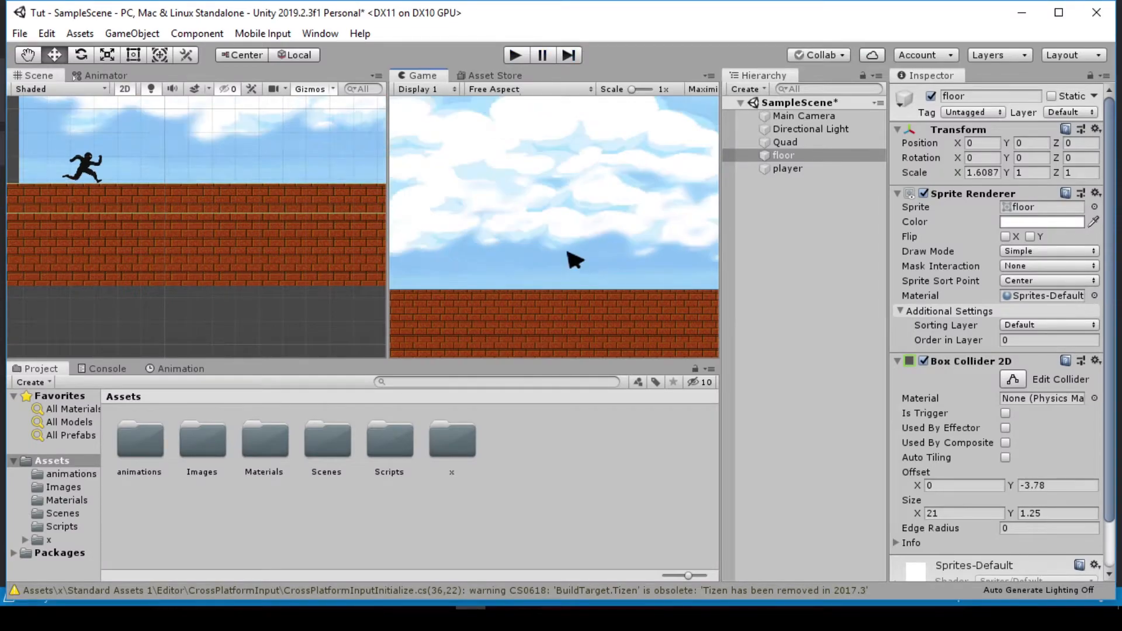
key("shift+space")
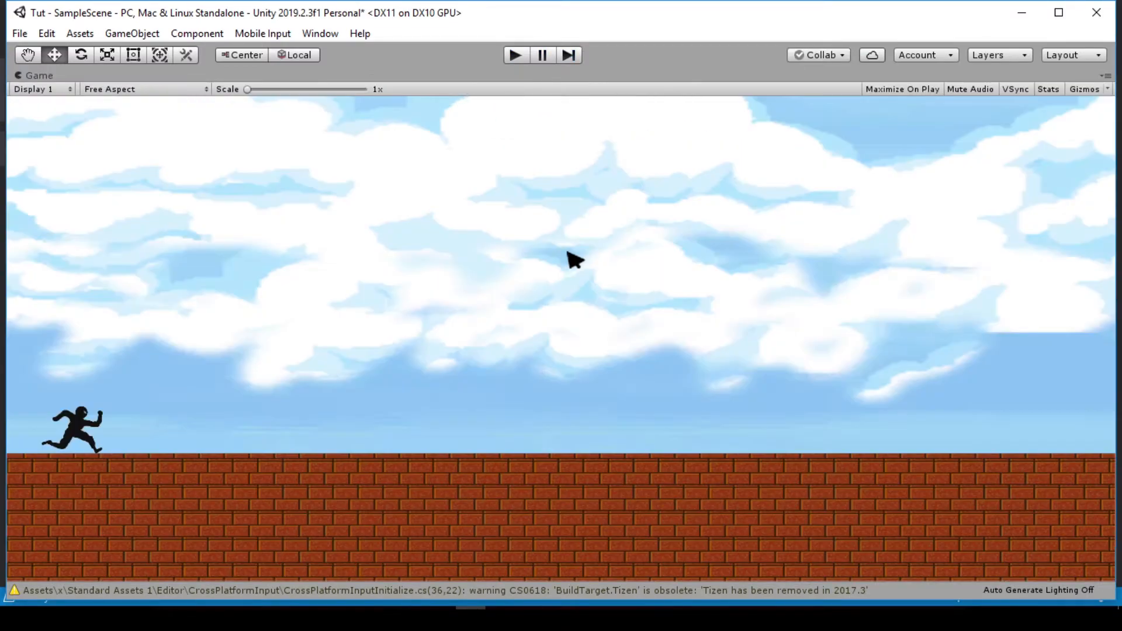
left_click(516, 56)
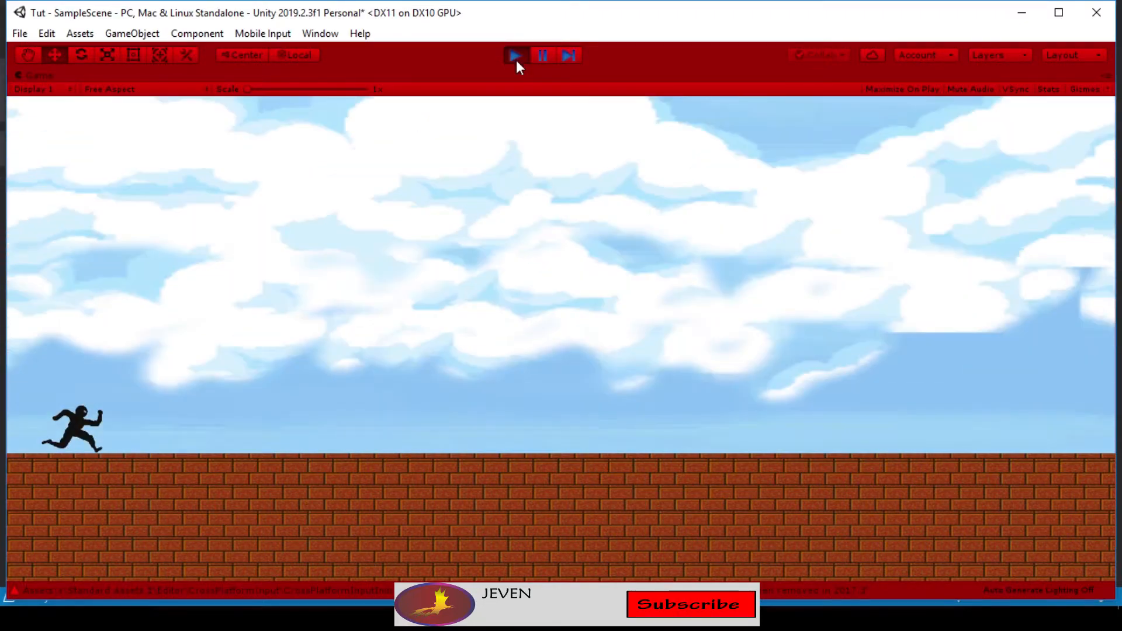
left_click(515, 56)
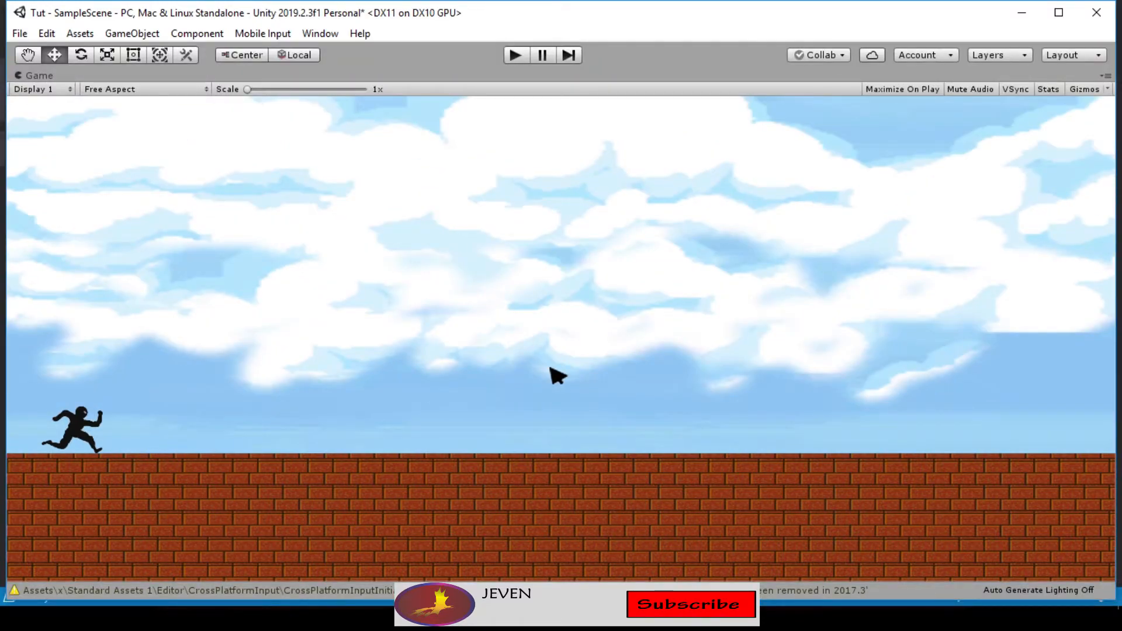
Restore the normal layout and examine the floor's collider settings and the player's Box Collider 2D and Rigidbody 2D settings
key("shift+space")
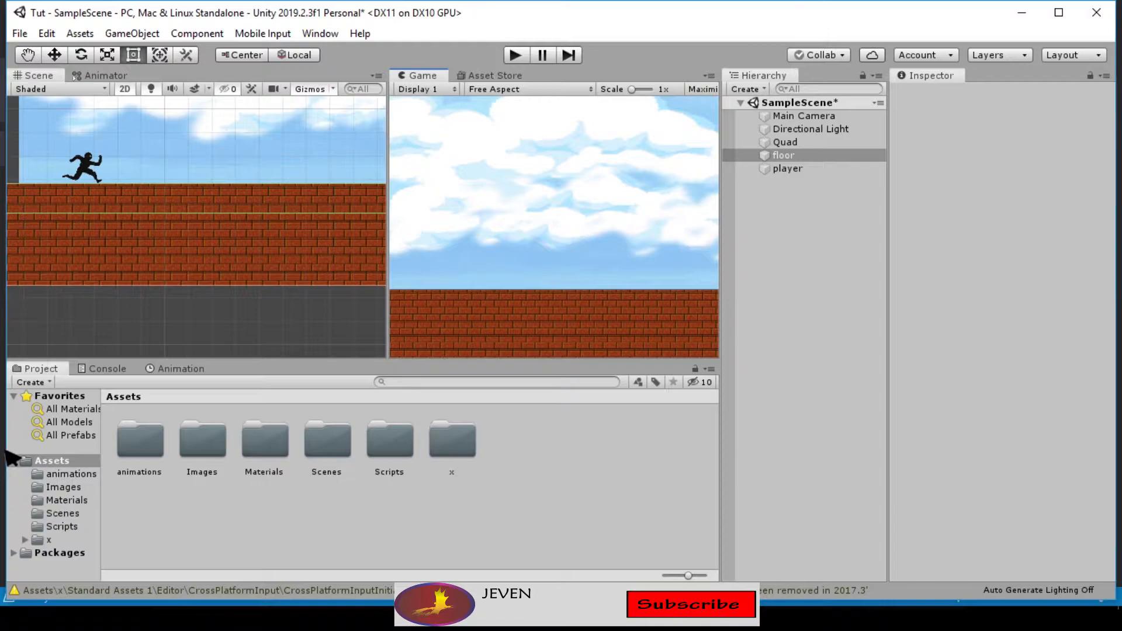
left_click(82, 188)
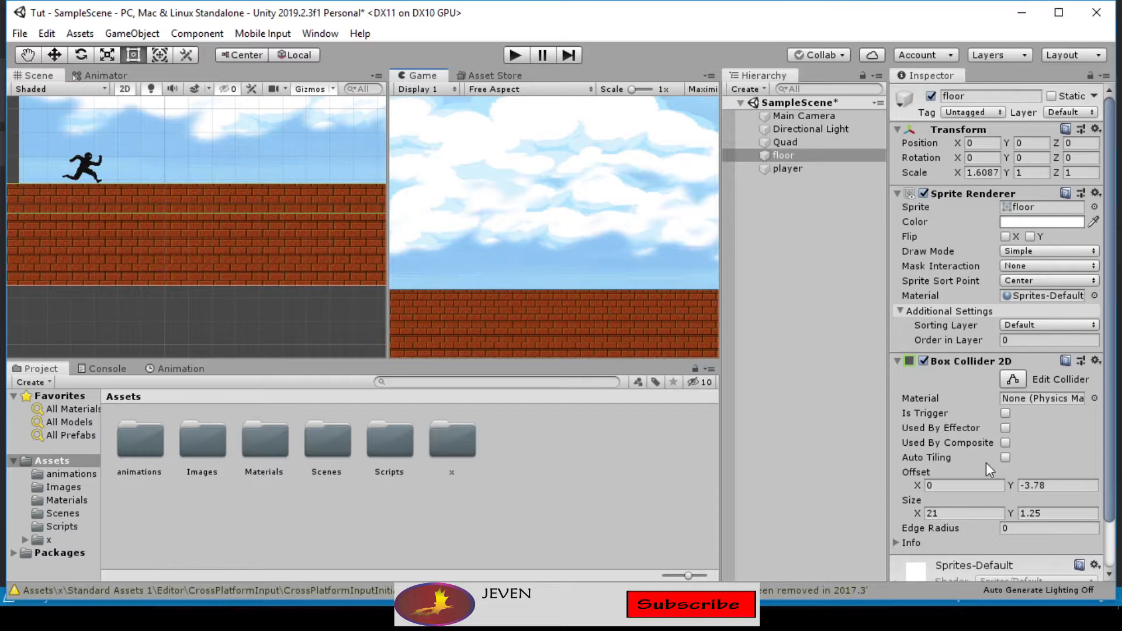
left_click(779, 169)
scroll(935, 389, "down", 10)
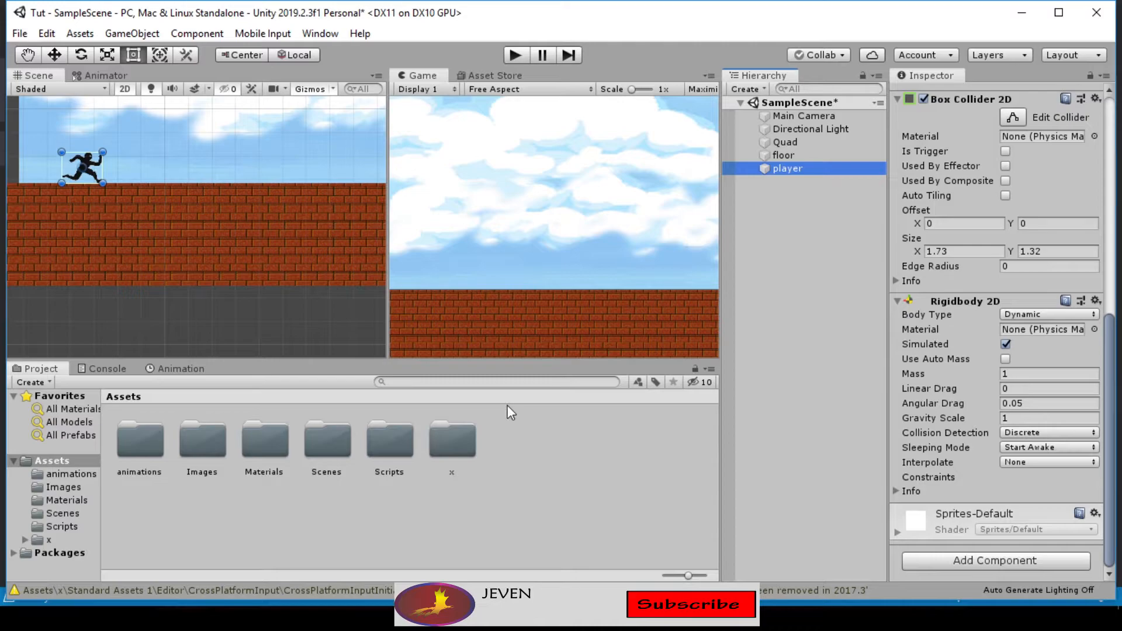
scroll(378, 262, "up", 2)
scroll(262, 172, "down", 3)
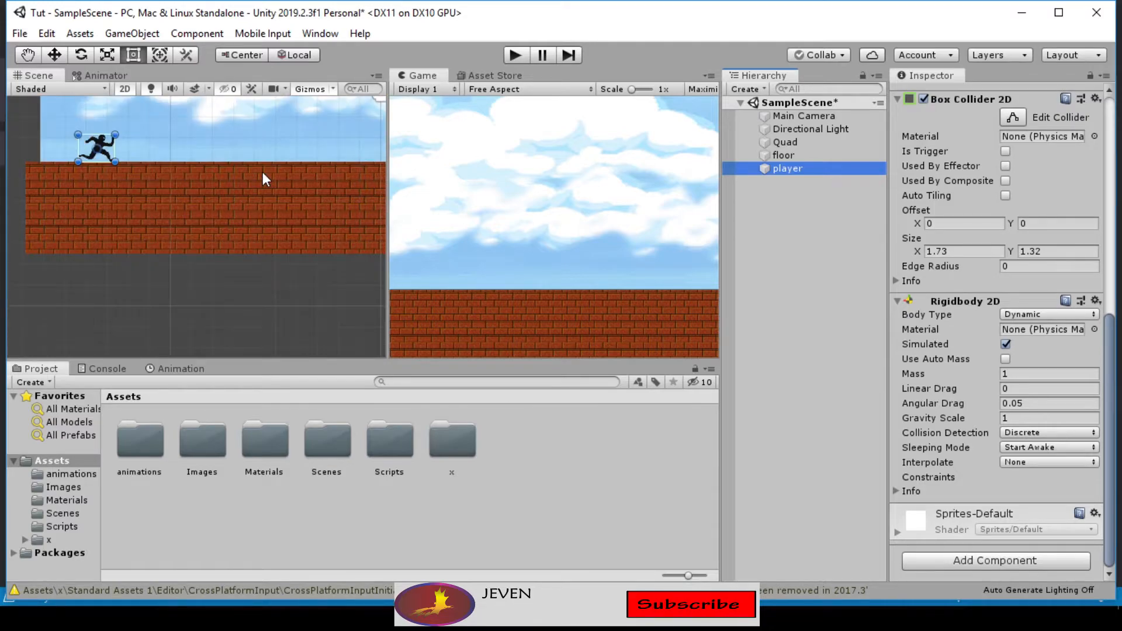
middle_click_drag(335, 146, 383, 171)
middle_click_drag(382, 256, 253, 339)
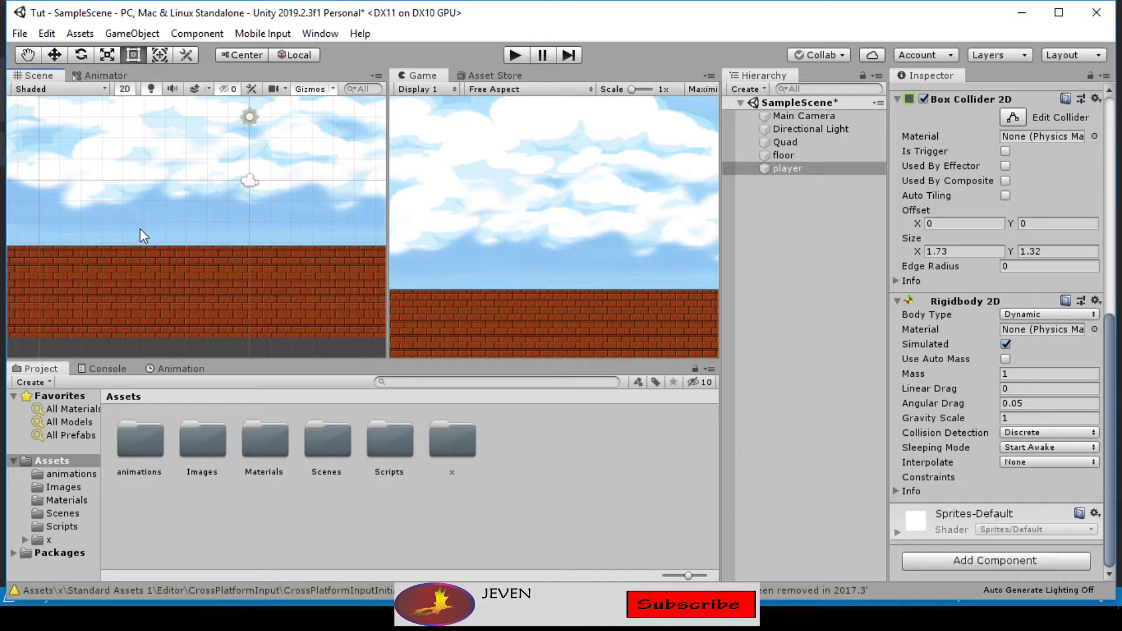
middle_click_drag(139, 229, 306, 292)
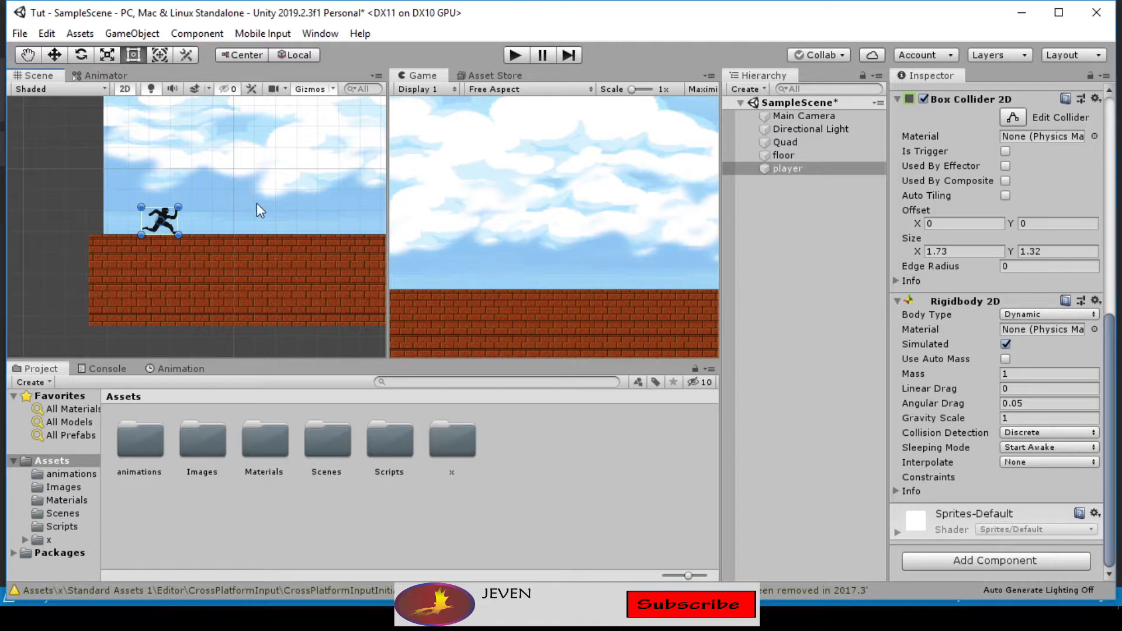
Duplicate the first three sprites of the stickRun sheet, stickRun_0 to stickRun_2, in the Images folder
left_click(152, 439)
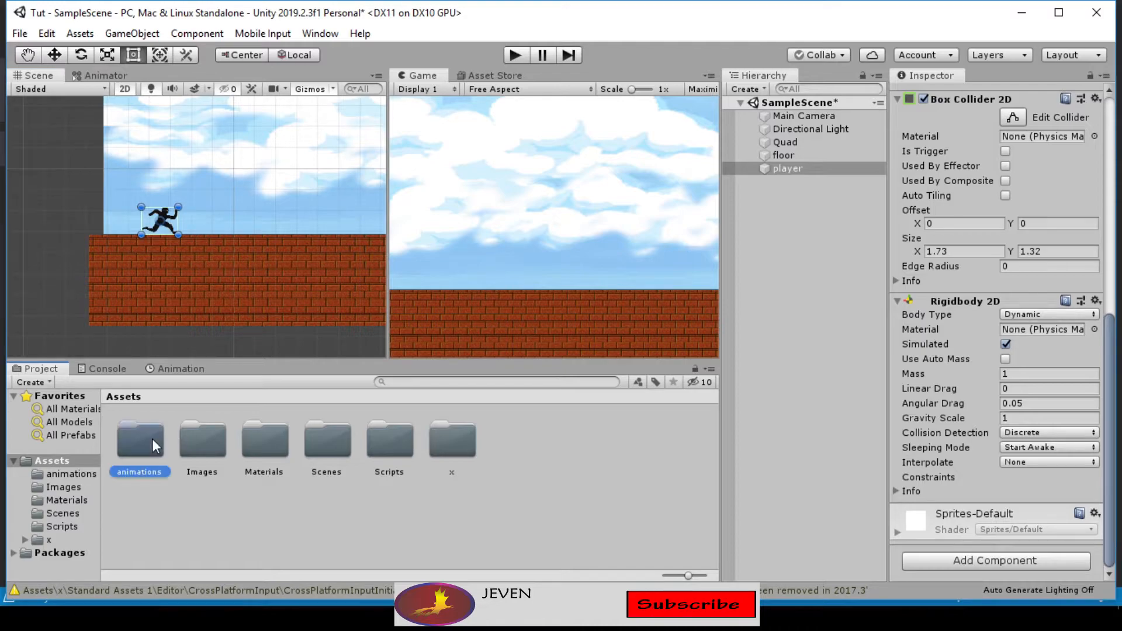
double_click(152, 438)
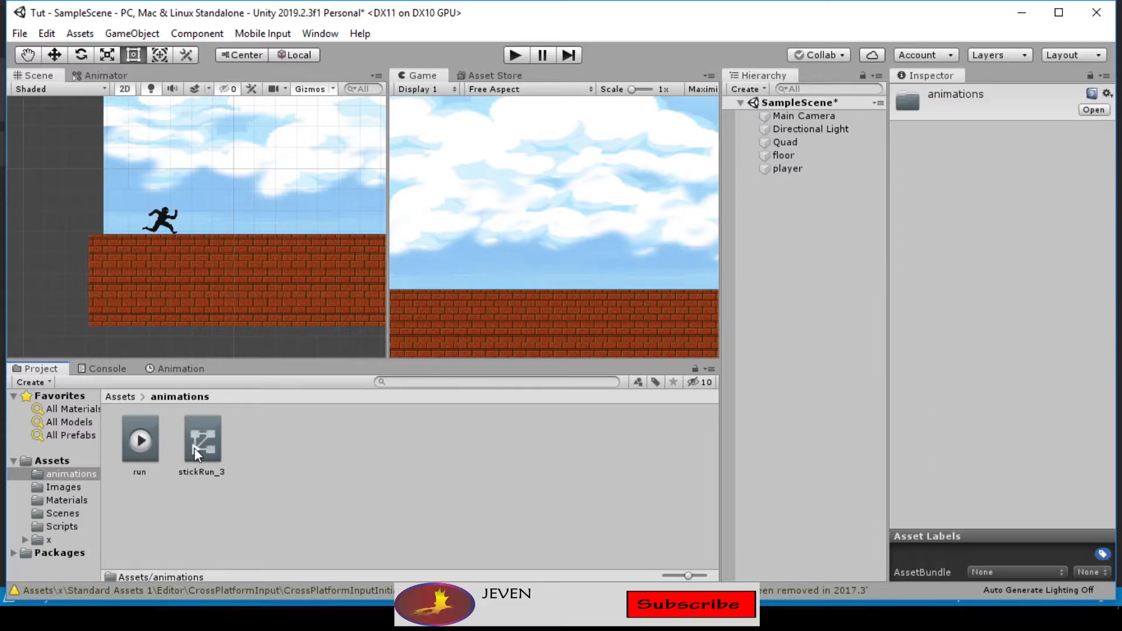
left_click(122, 397)
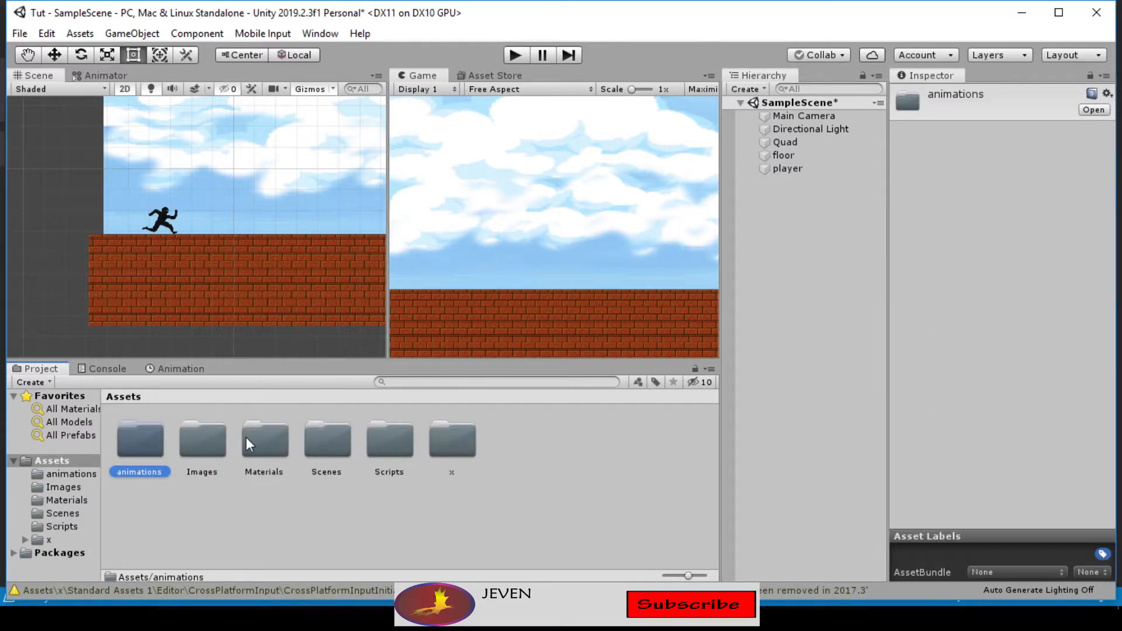
left_click(202, 436)
double_click(203, 435)
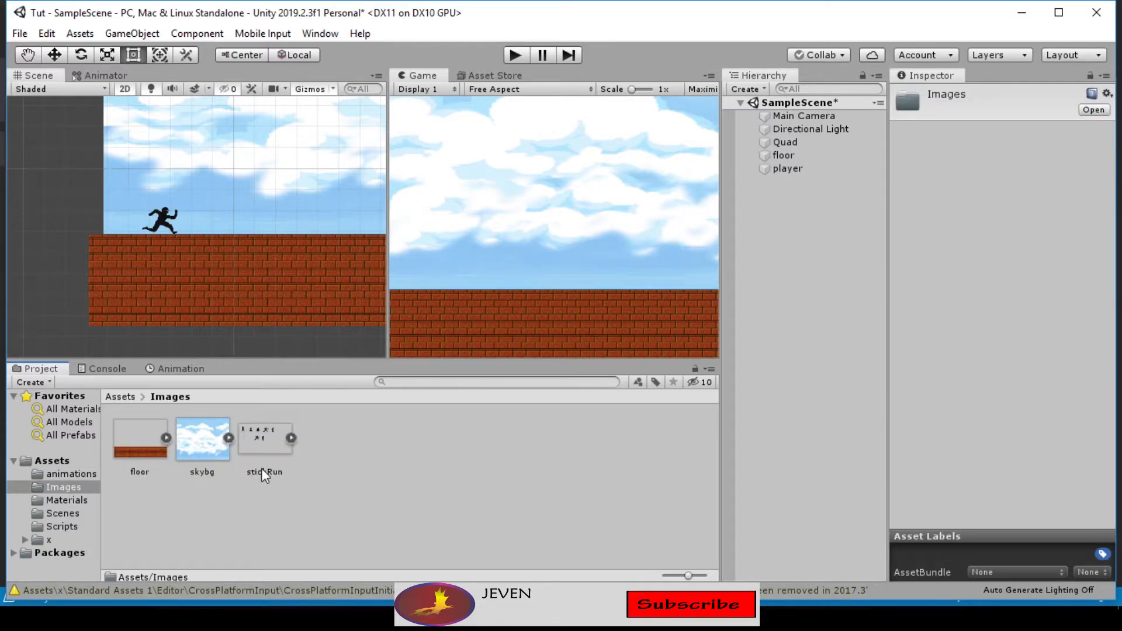
left_click(291, 437)
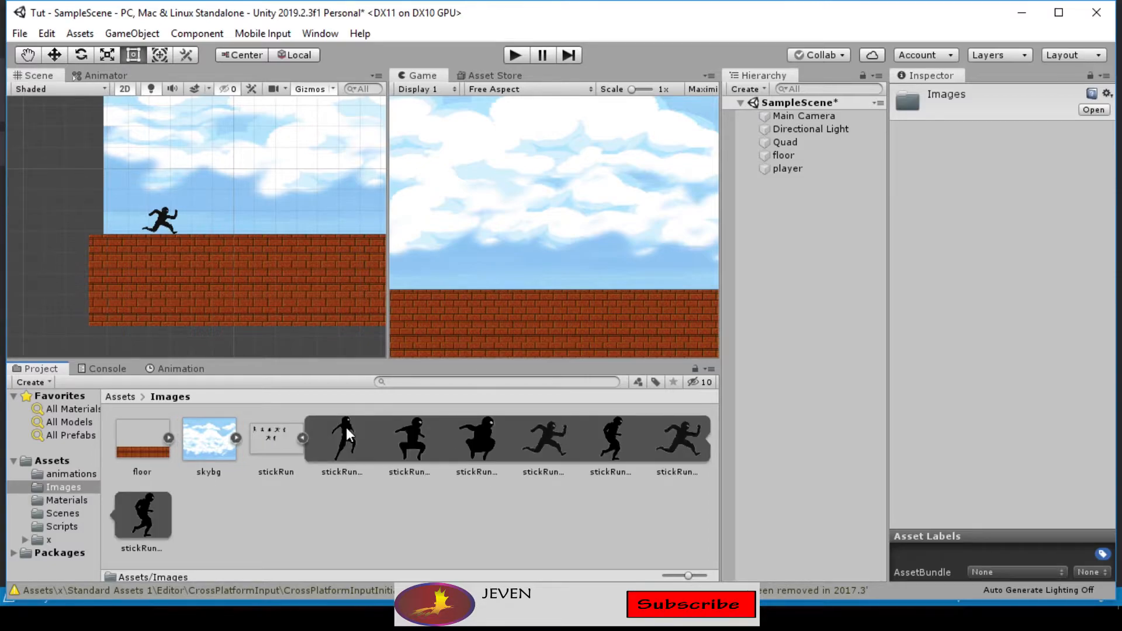
left_click(345, 446)
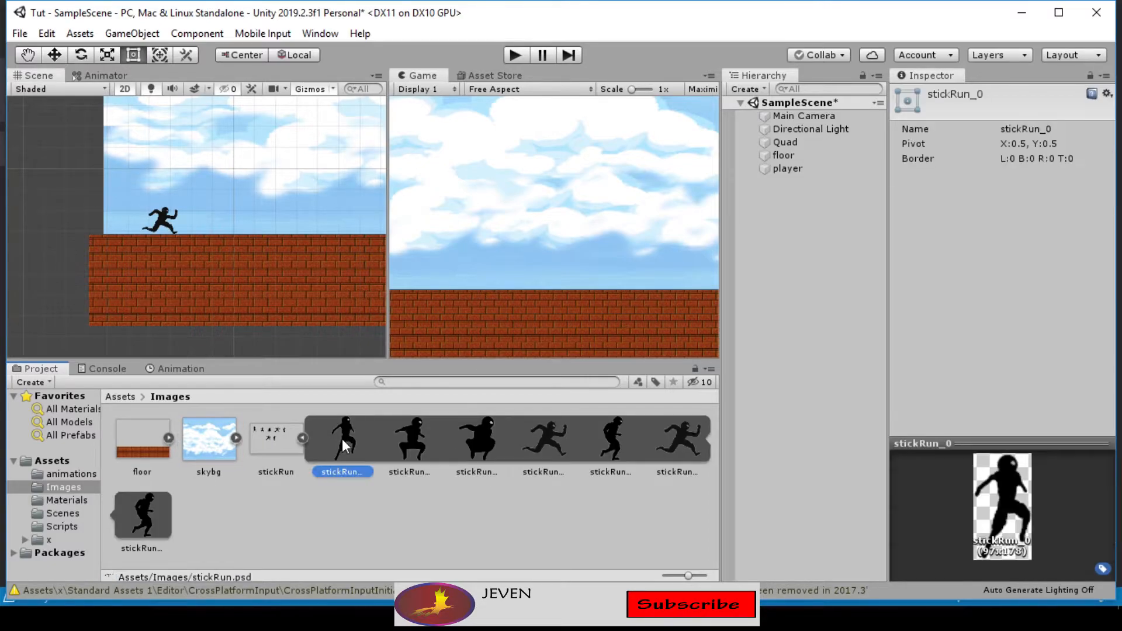
key("shift+Right")
key("shift+Right")
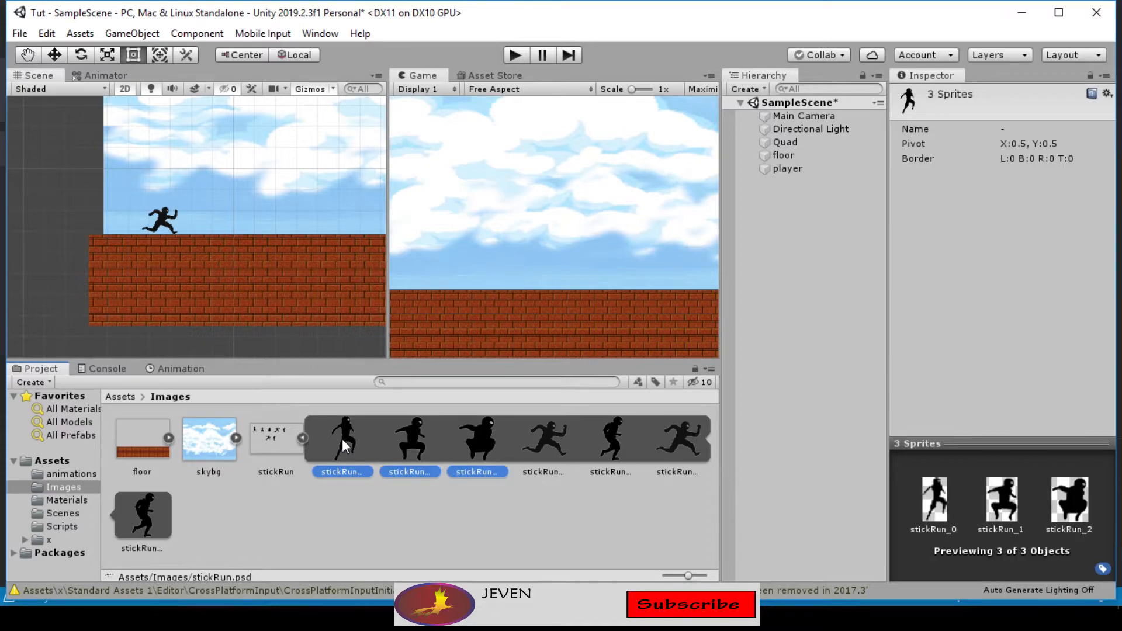
left_click(343, 440)
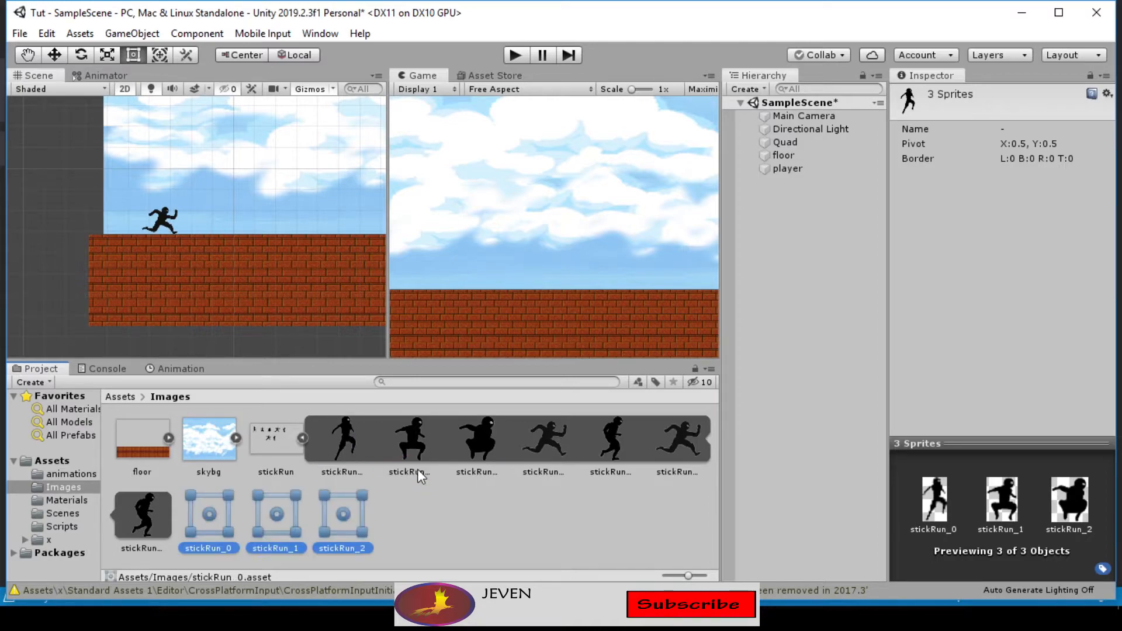
Place the three original and three duplicated stickRun sprites in the scene beside the player, saving their animation as jump
left_click(342, 444)
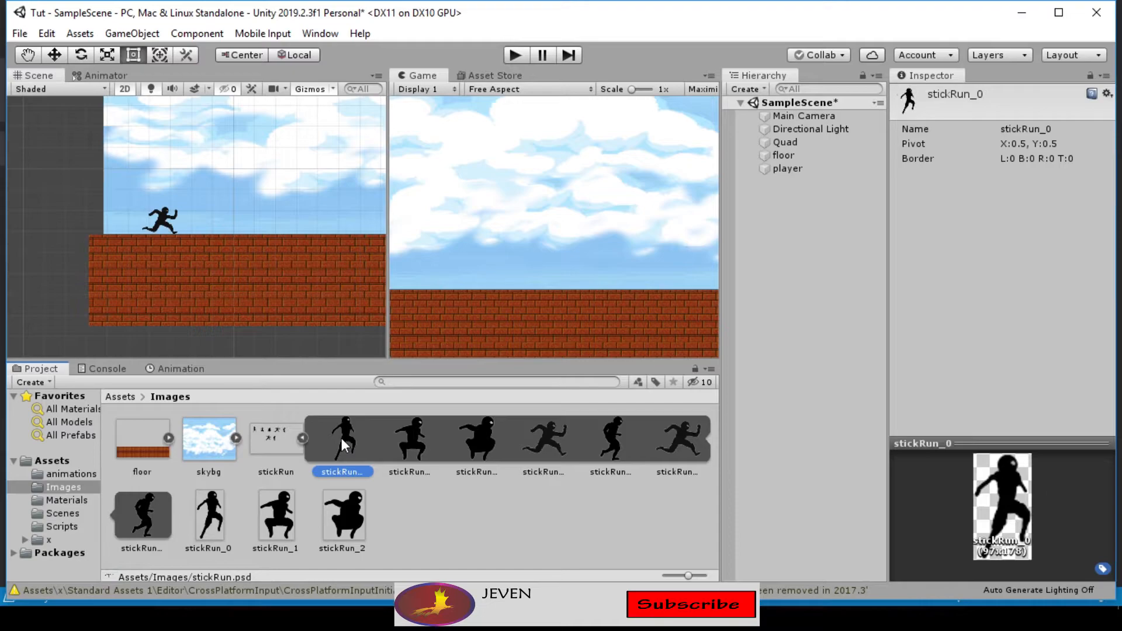
key("shift+Right")
key("shift+Right")
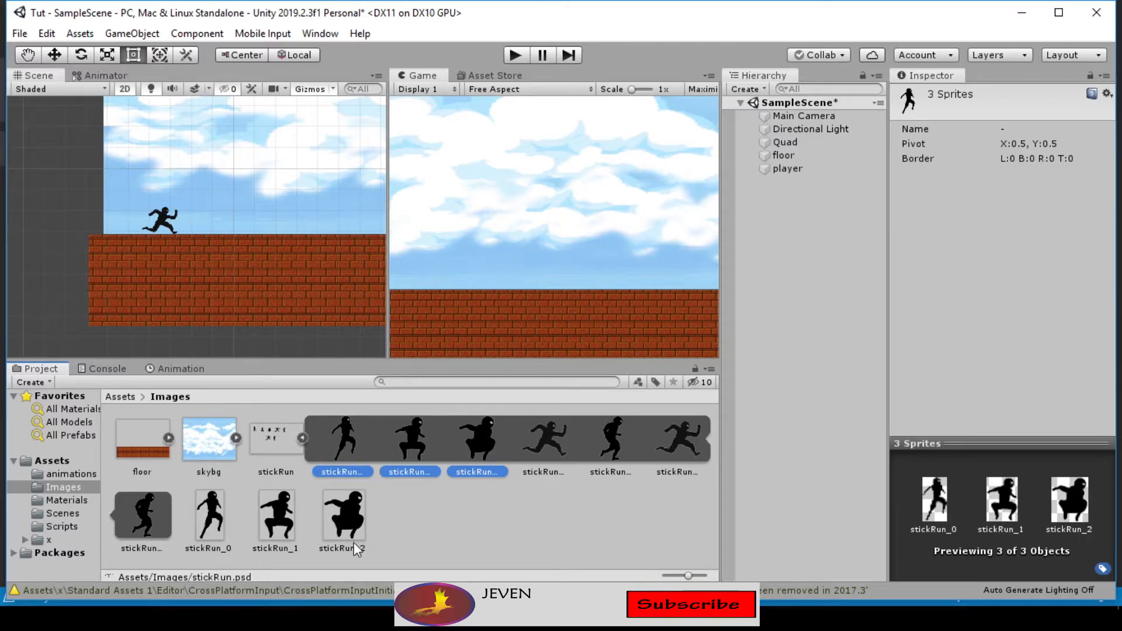
left_click(346, 523, "ctrl")
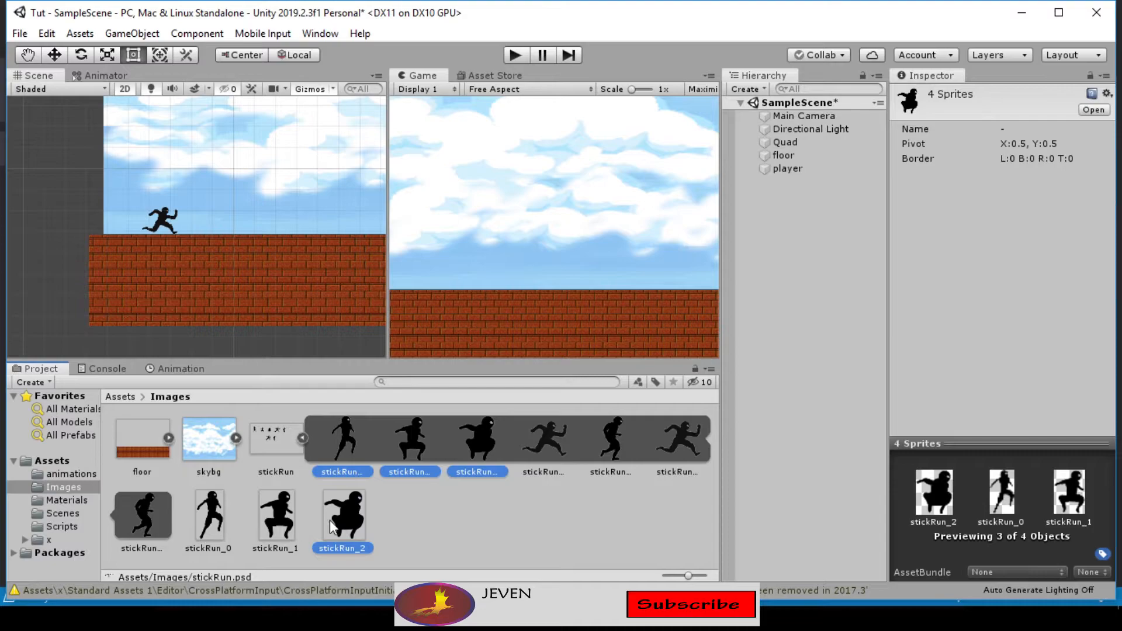
left_click(281, 514, "ctrl")
left_click(212, 513, "ctrl")
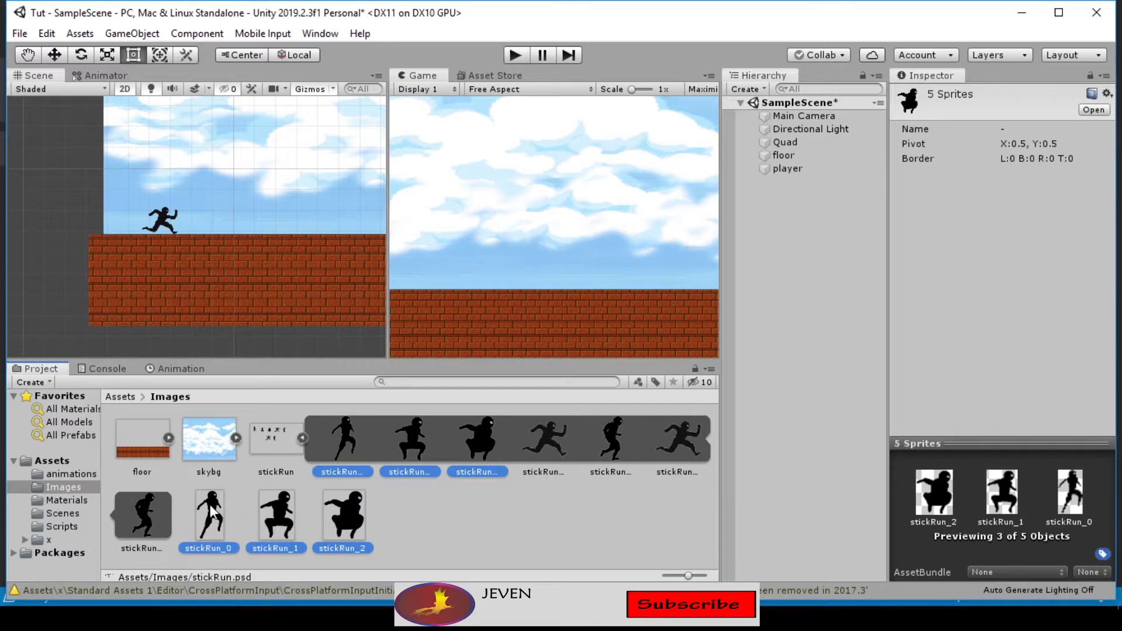
left_click_drag(345, 450, 227, 220)
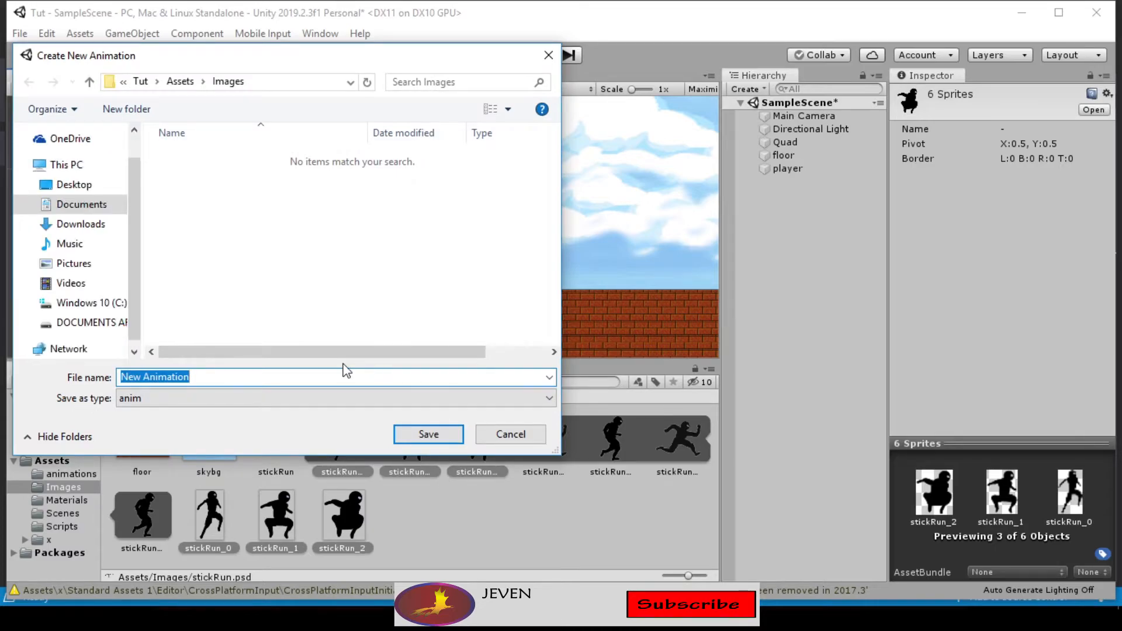
type("jump")
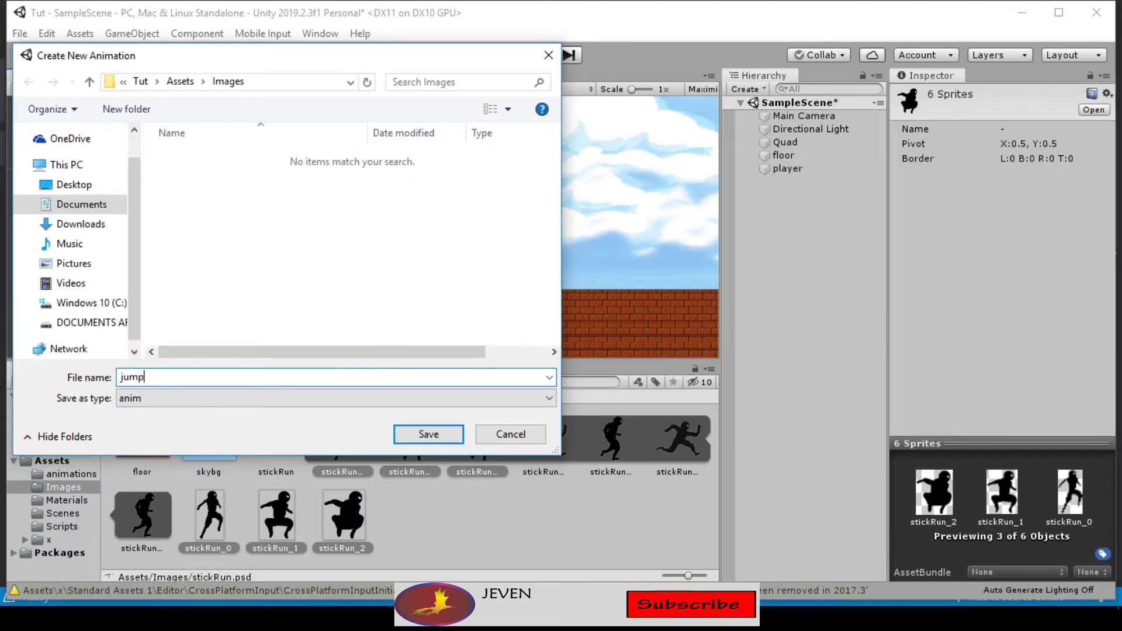
key("Return")
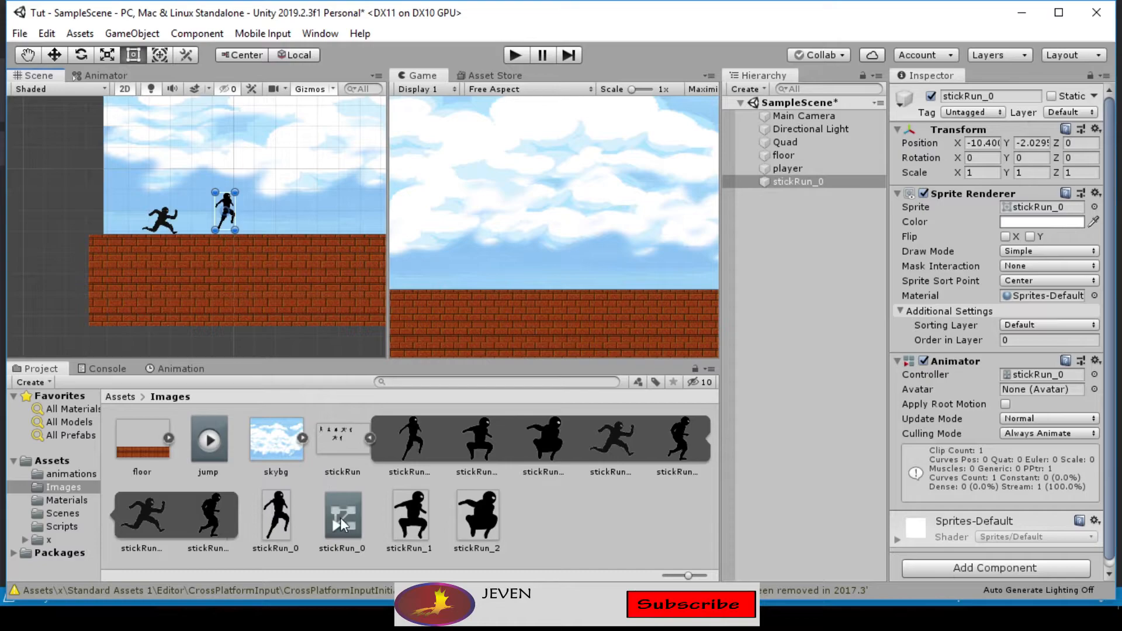
Move the jump animation clip into the animations folder and preview its playback on the stickRun_0 object
left_click(372, 437)
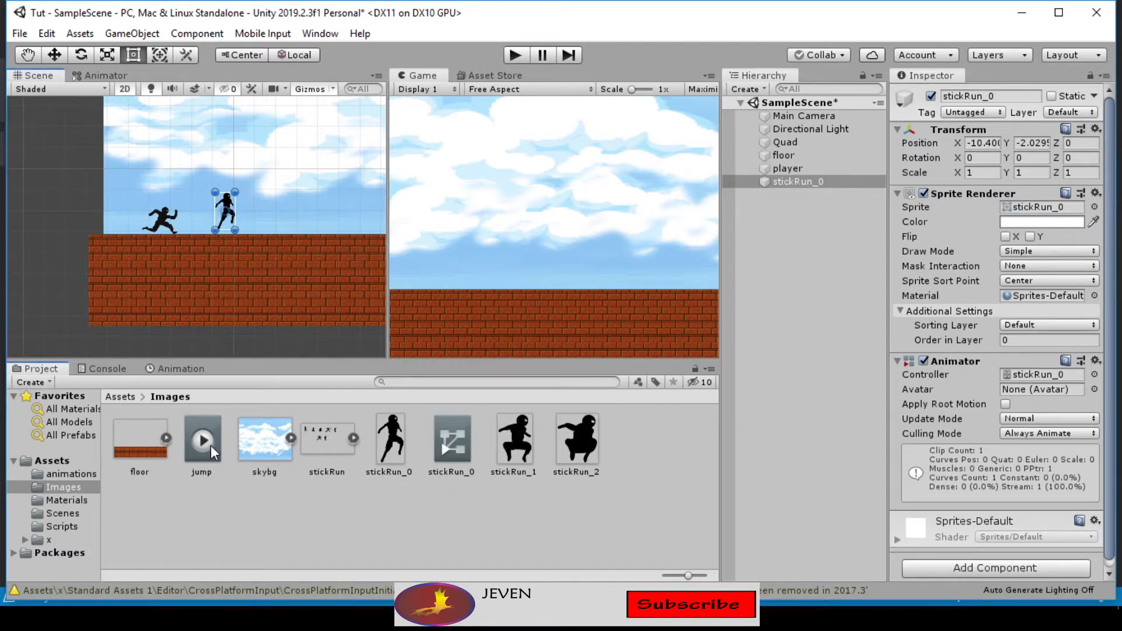
left_click_drag(208, 434, 85, 482)
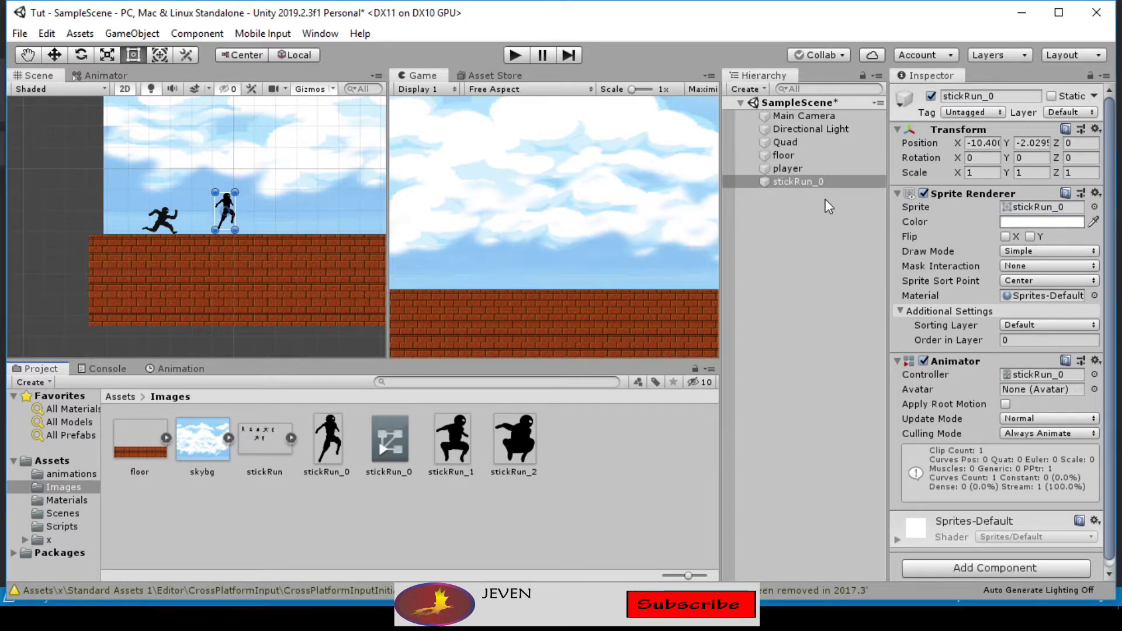
left_click(807, 185)
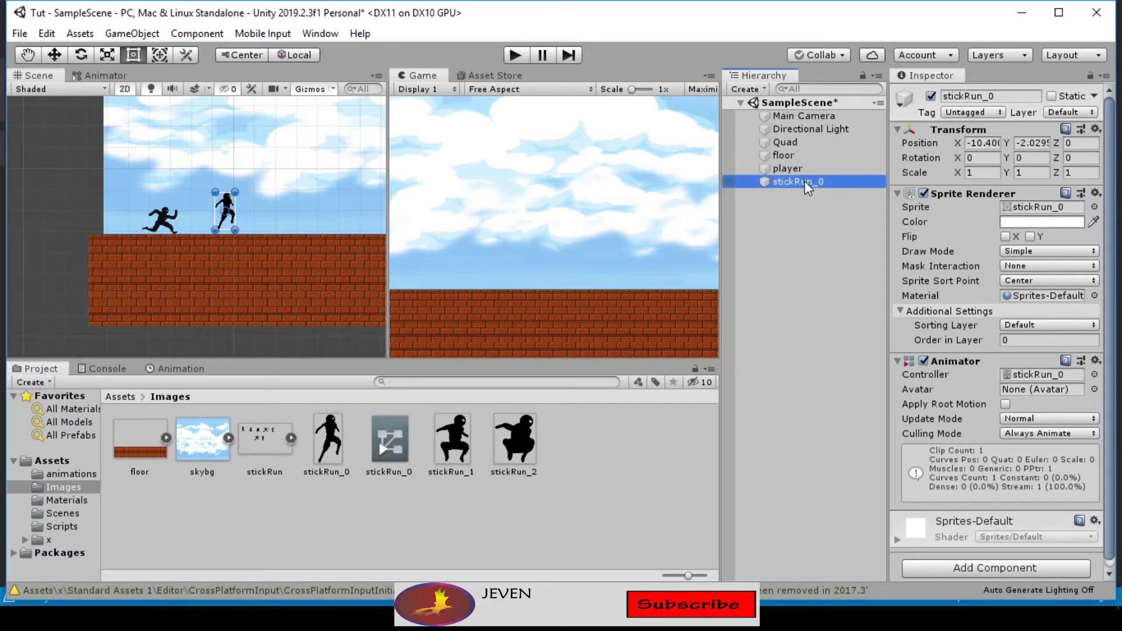
left_click(180, 370)
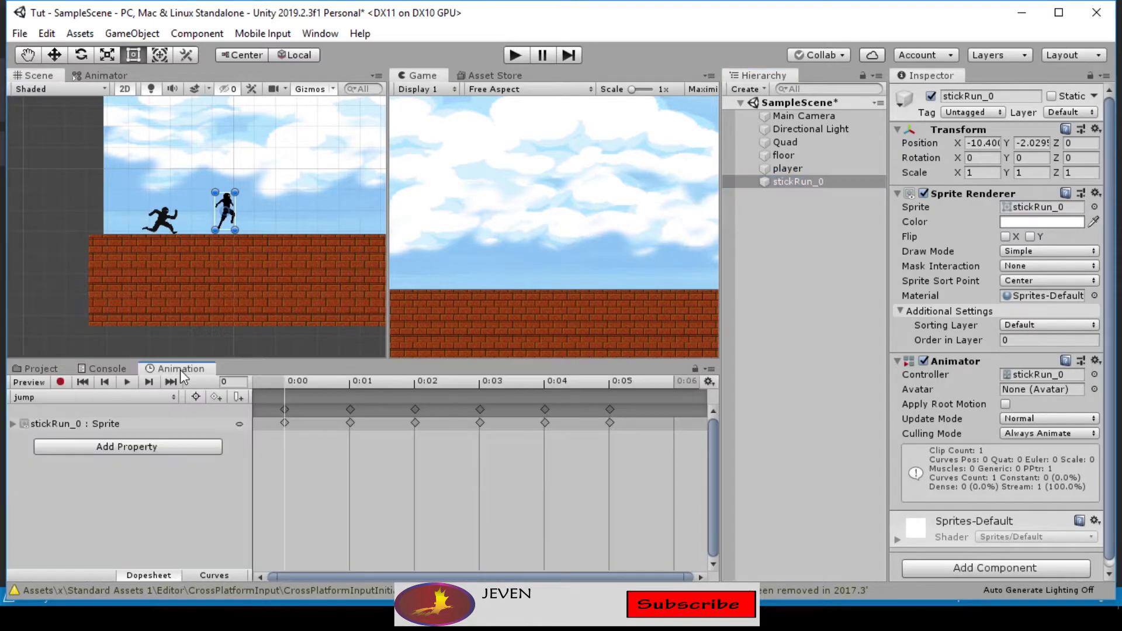
left_click(127, 382)
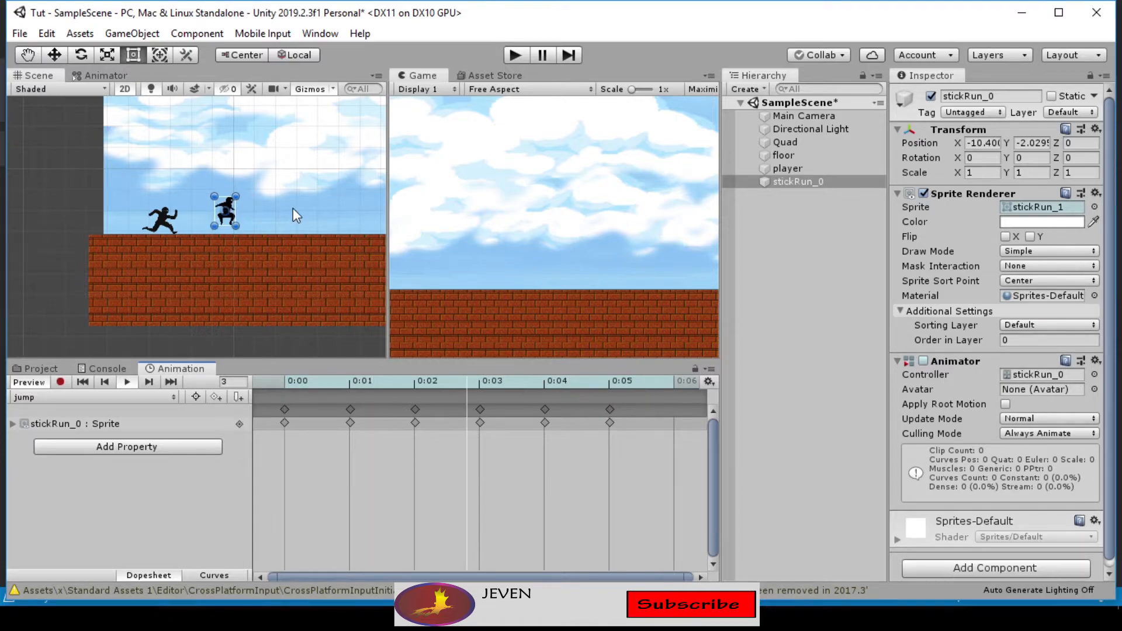
left_click(131, 381)
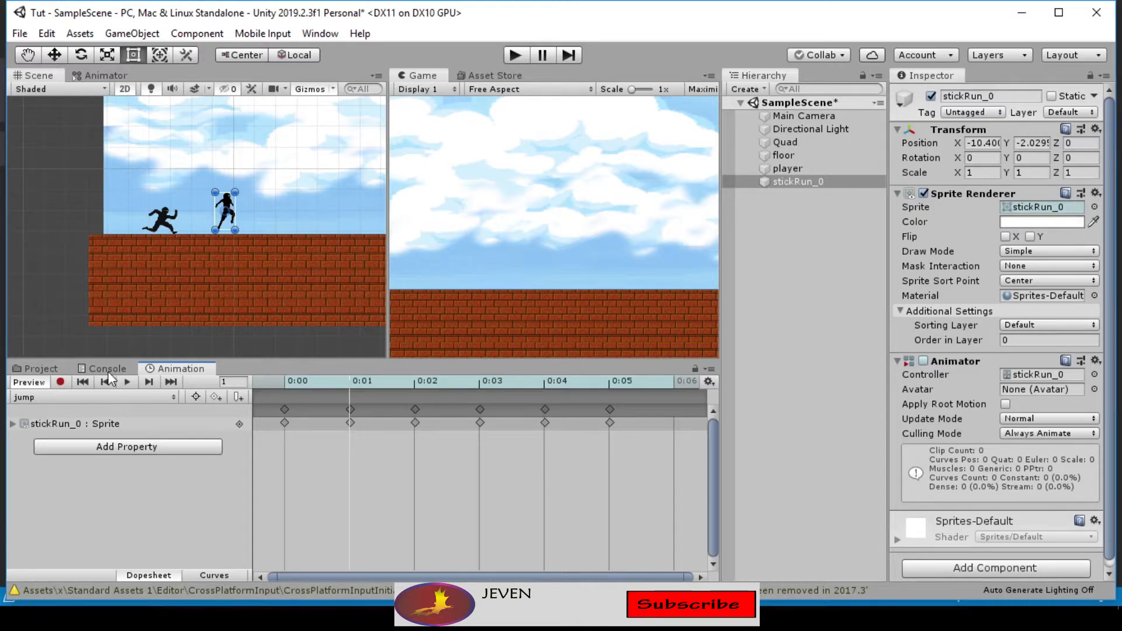
Delete the temporary stickRun_0 object from the scene, keeping the player
left_click(40, 369)
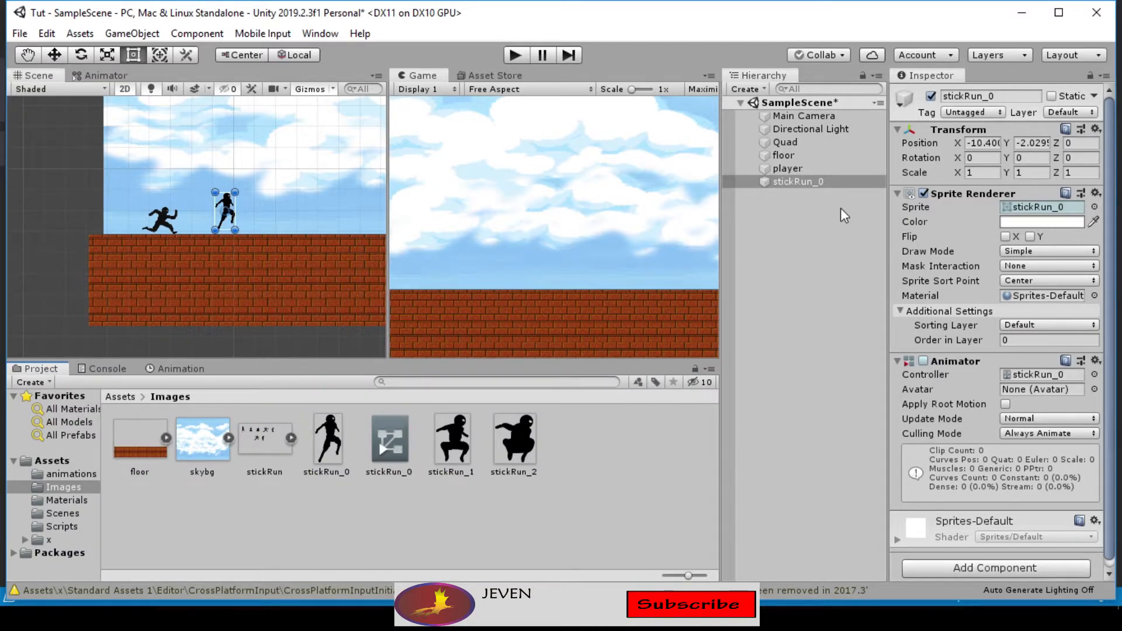
left_click(811, 170)
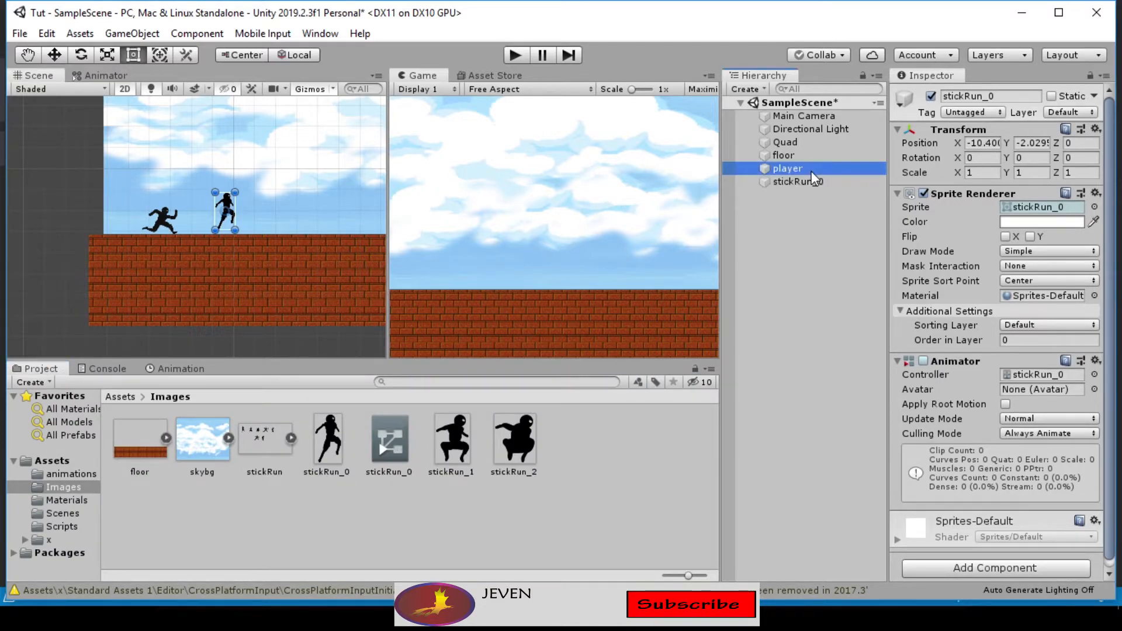
left_click(813, 182)
key("Delete")
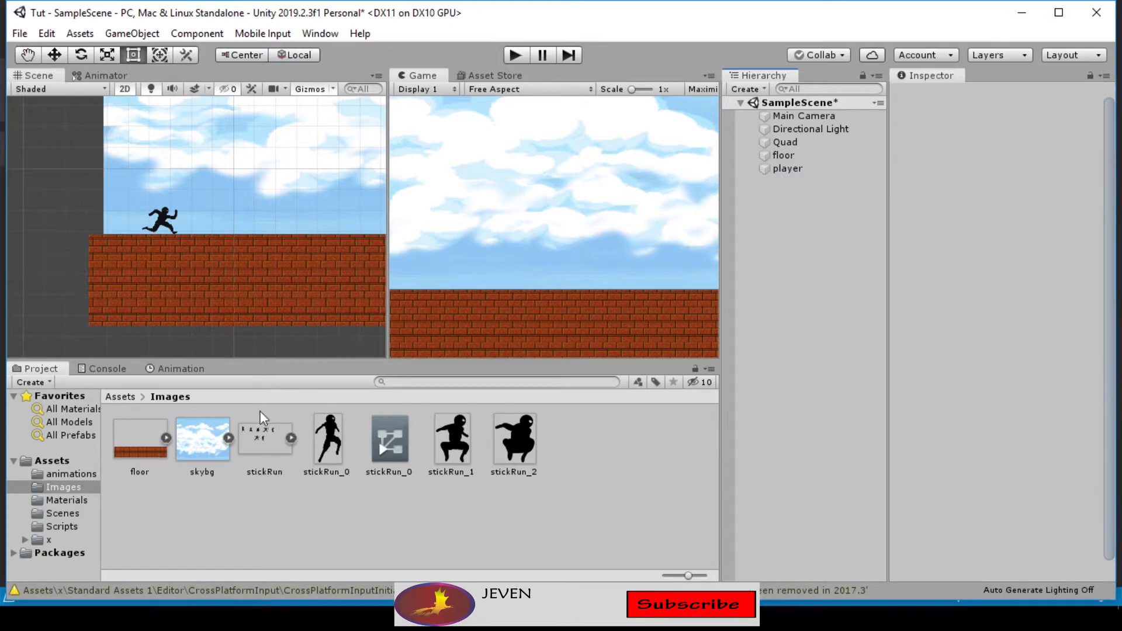
Create an empty state in the player's Animator controller, below the run state
left_click(74, 472)
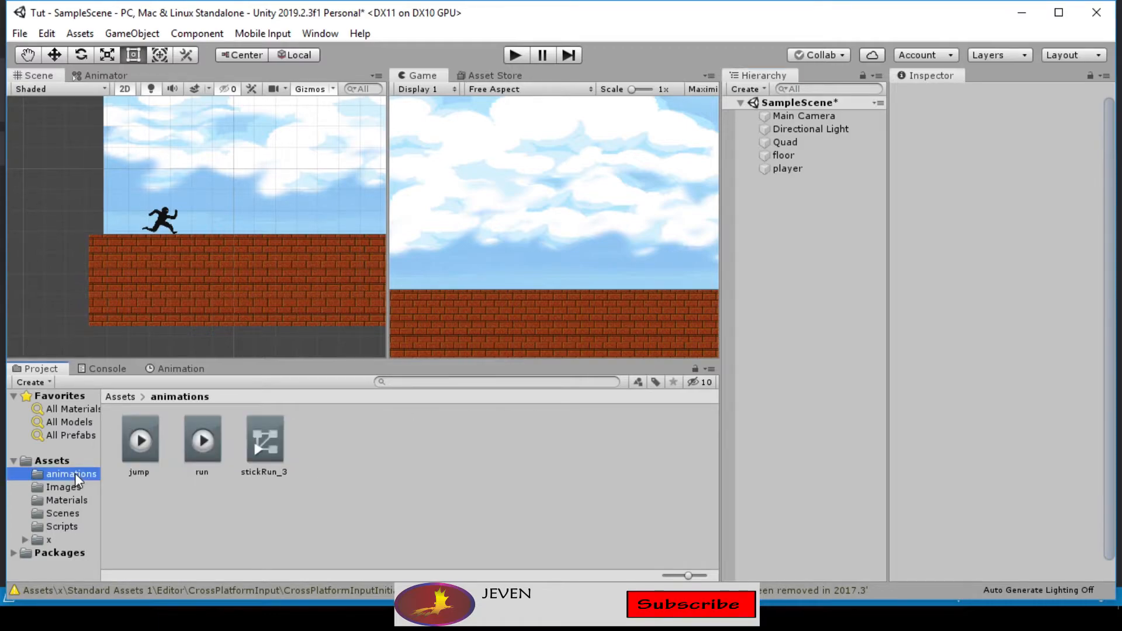
left_click(825, 171)
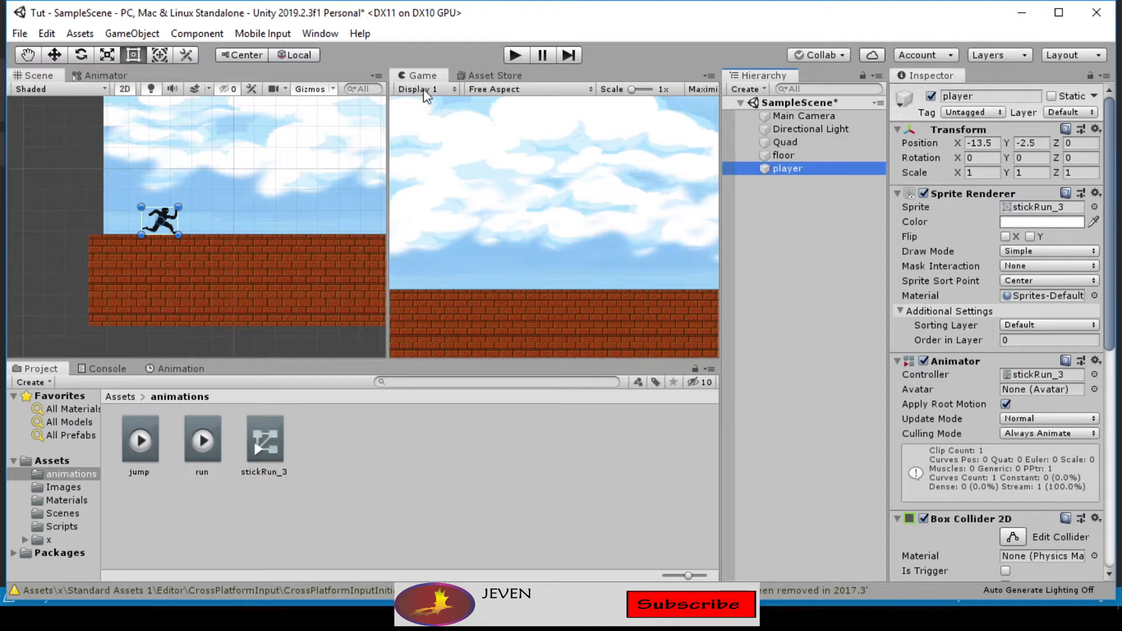
left_click(99, 75)
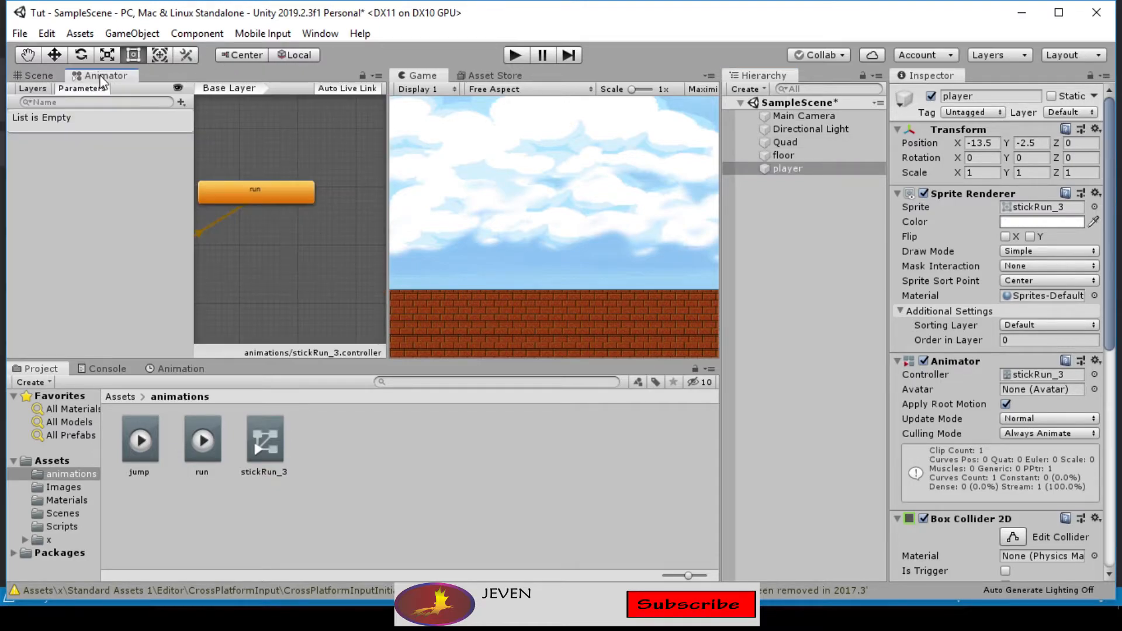
scroll(324, 200, "down", 3)
scroll(257, 230, "up", 3)
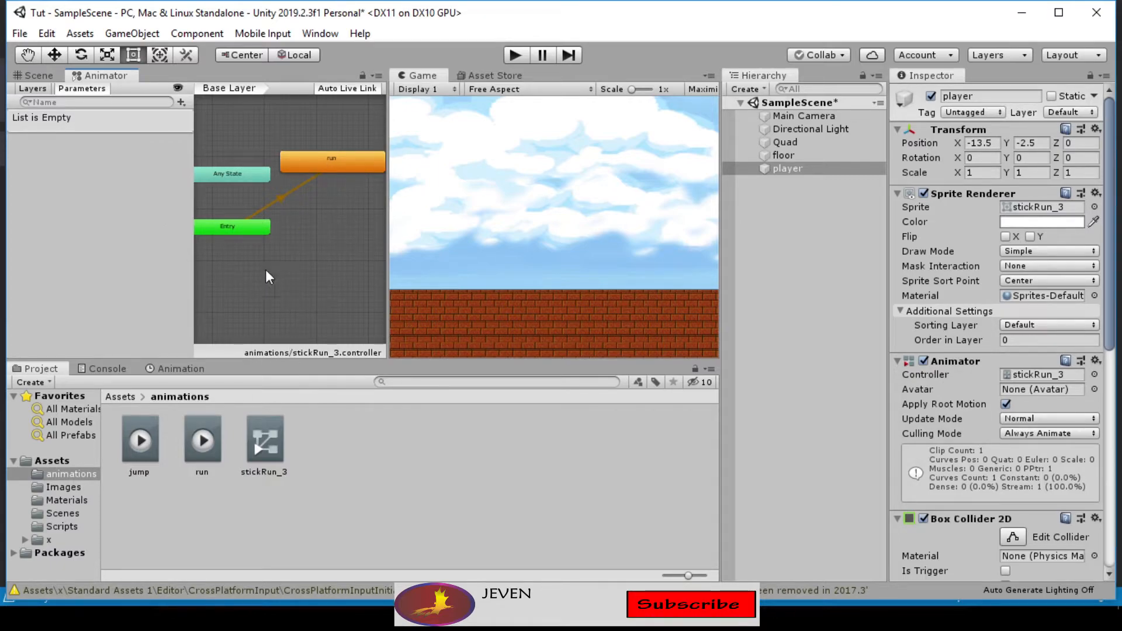
right_click(335, 228)
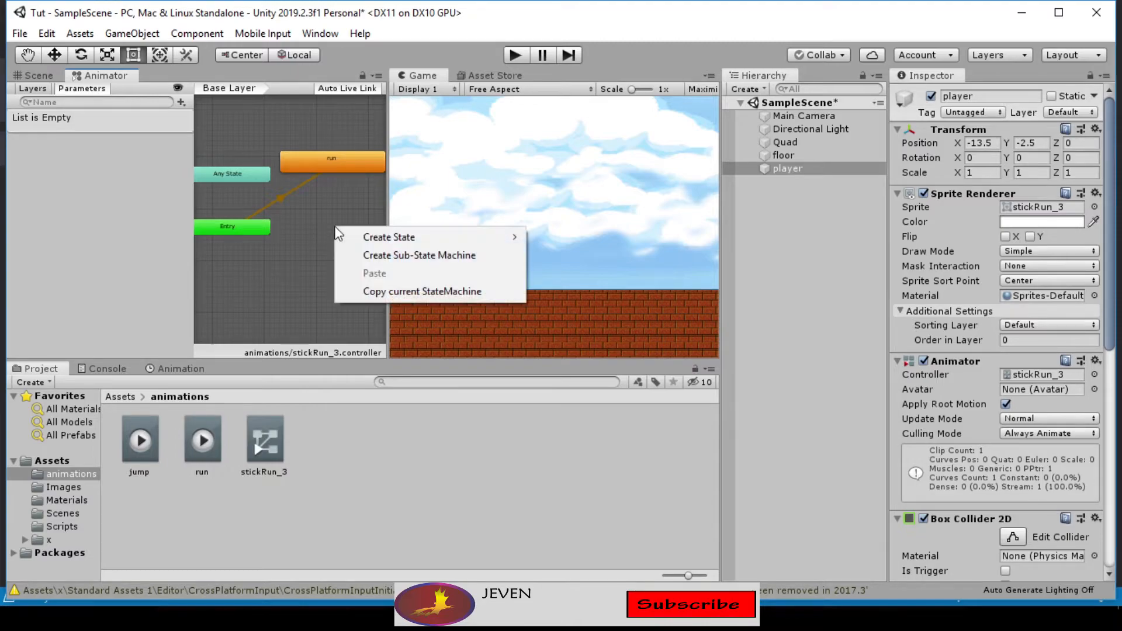
mouse_move(408, 237)
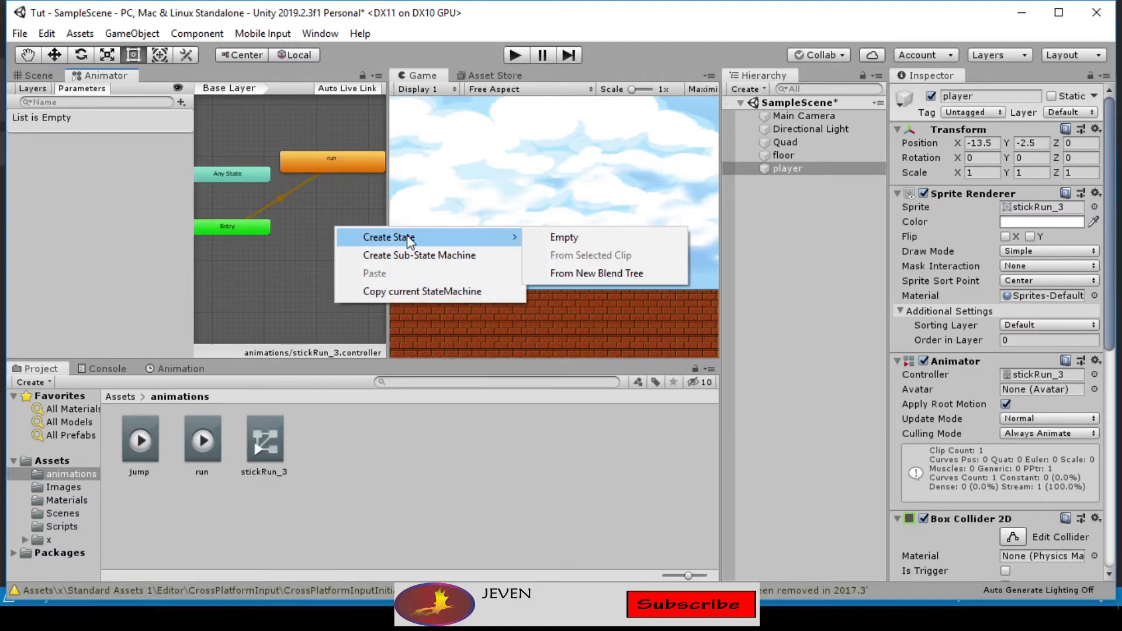
left_click(546, 237)
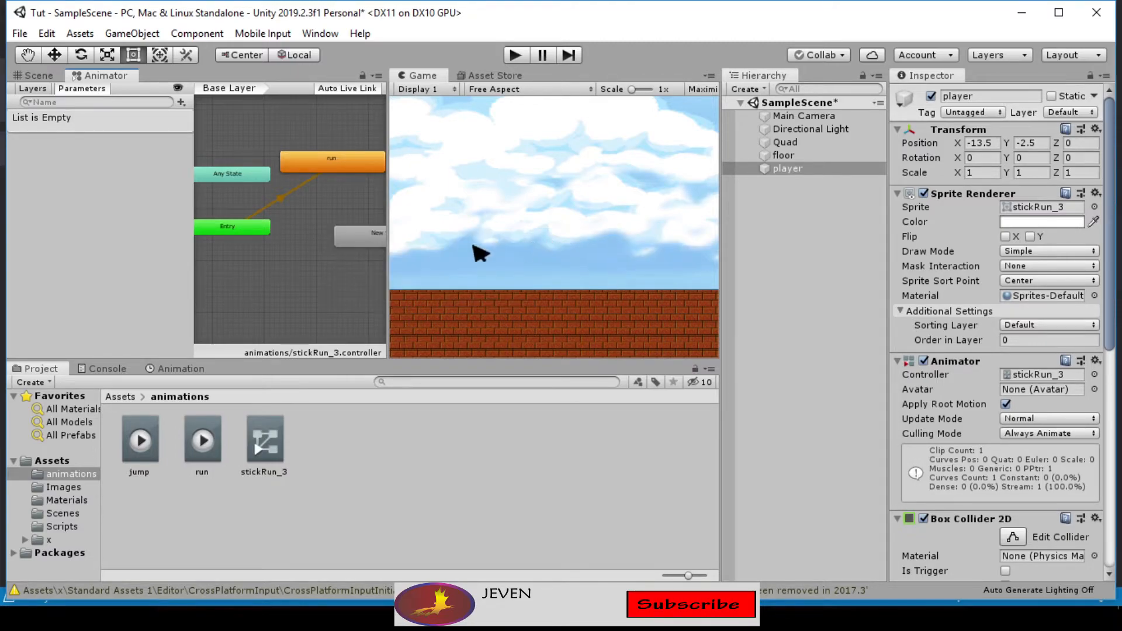
Rename the new empty Animator state as jump
scroll(374, 237, "down", 4)
left_click(378, 235)
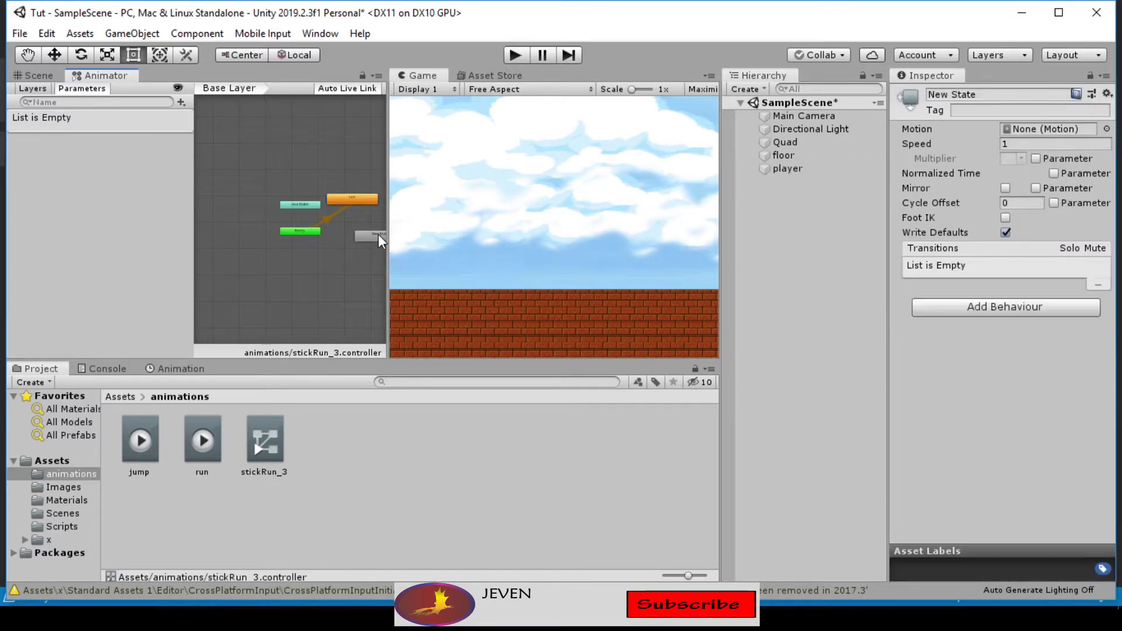
left_click(974, 96)
type("jump")
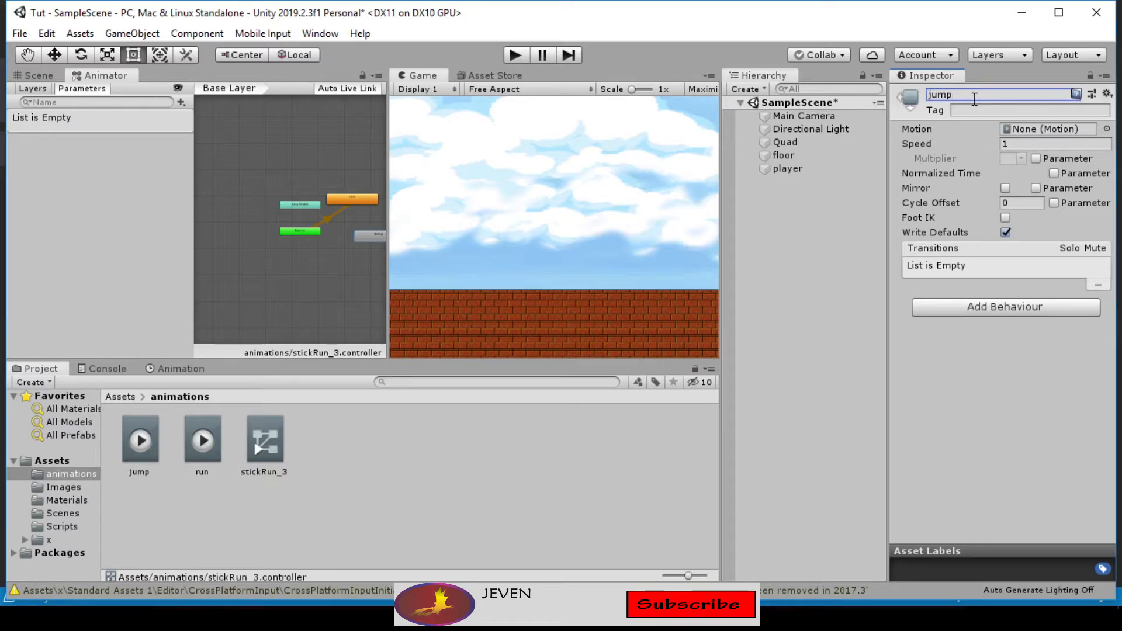
middle_click_drag(333, 250, 291, 262)
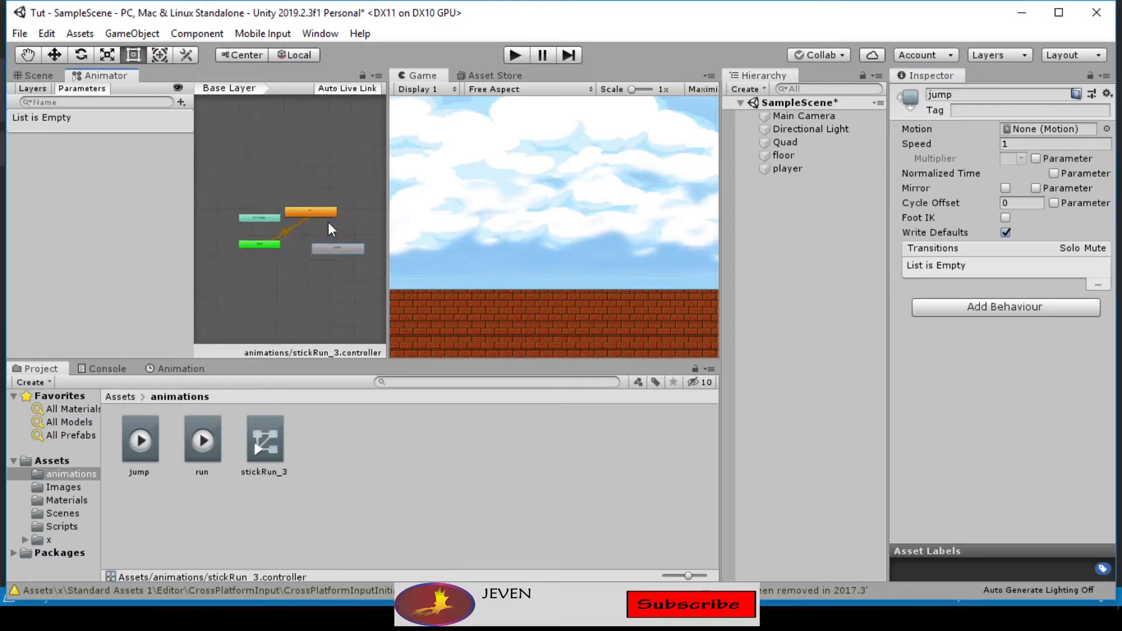
scroll(328, 222, "up", 5)
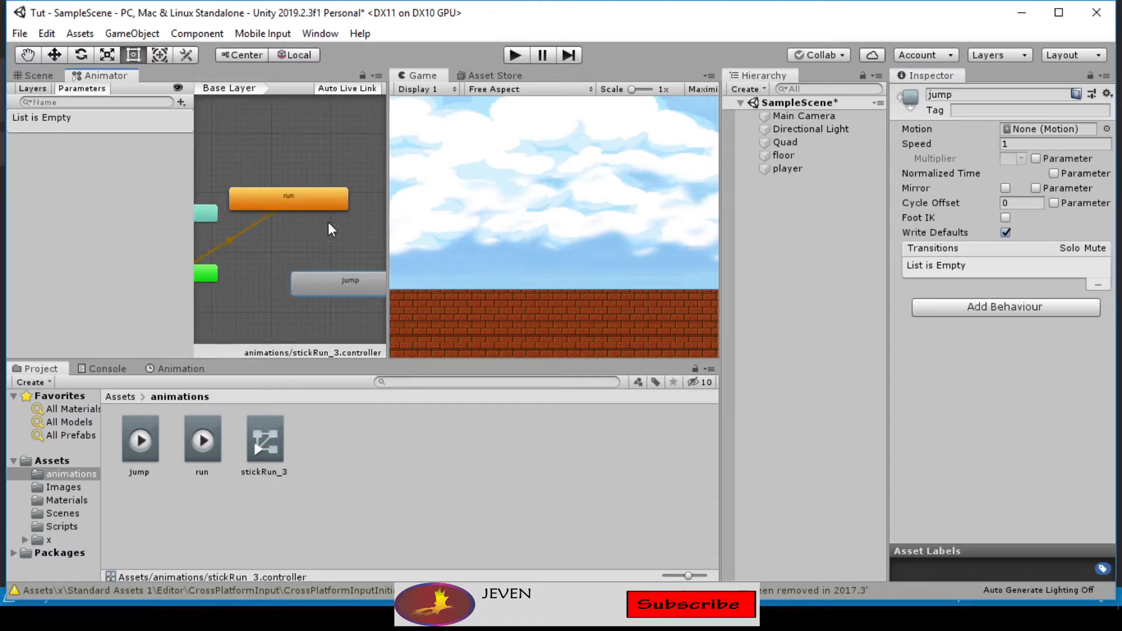
left_click(381, 224)
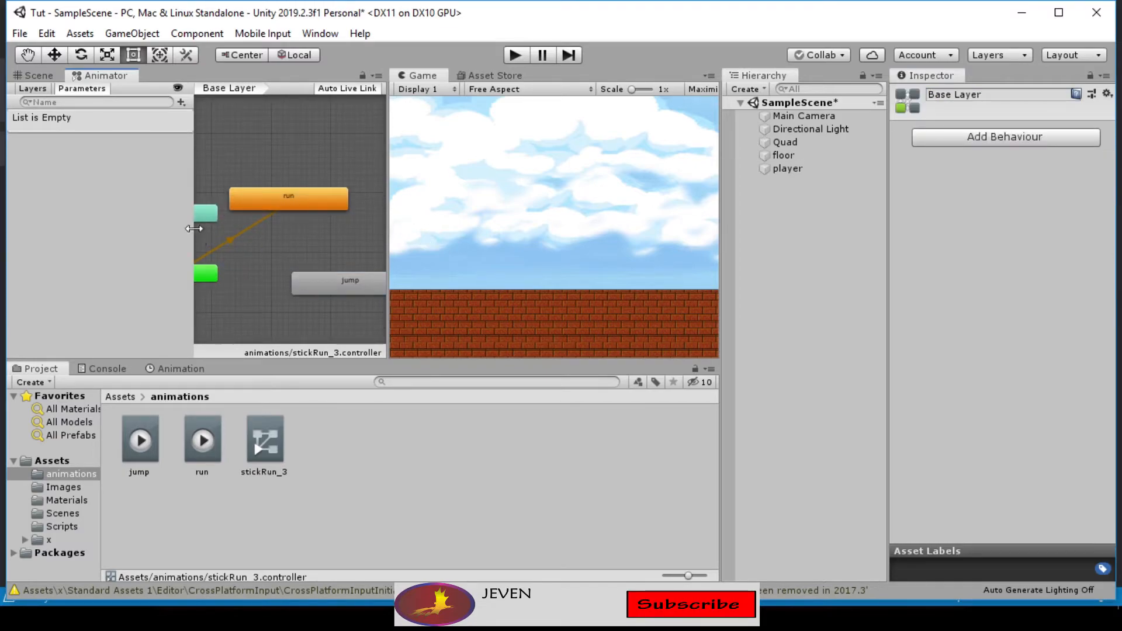
Narrow the Animator's parameter list to enlarge the state graph and add a Bool parameter named Jump
left_click_drag(194, 232, 75, 234)
scroll(287, 276, "up", 2)
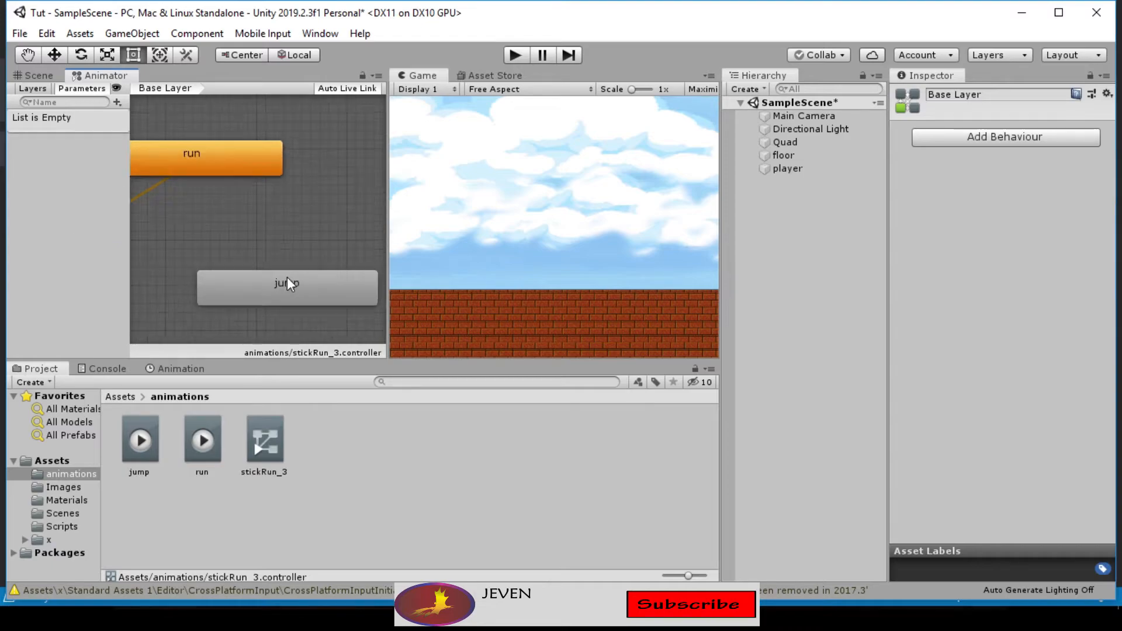
scroll(286, 276, "down", 3)
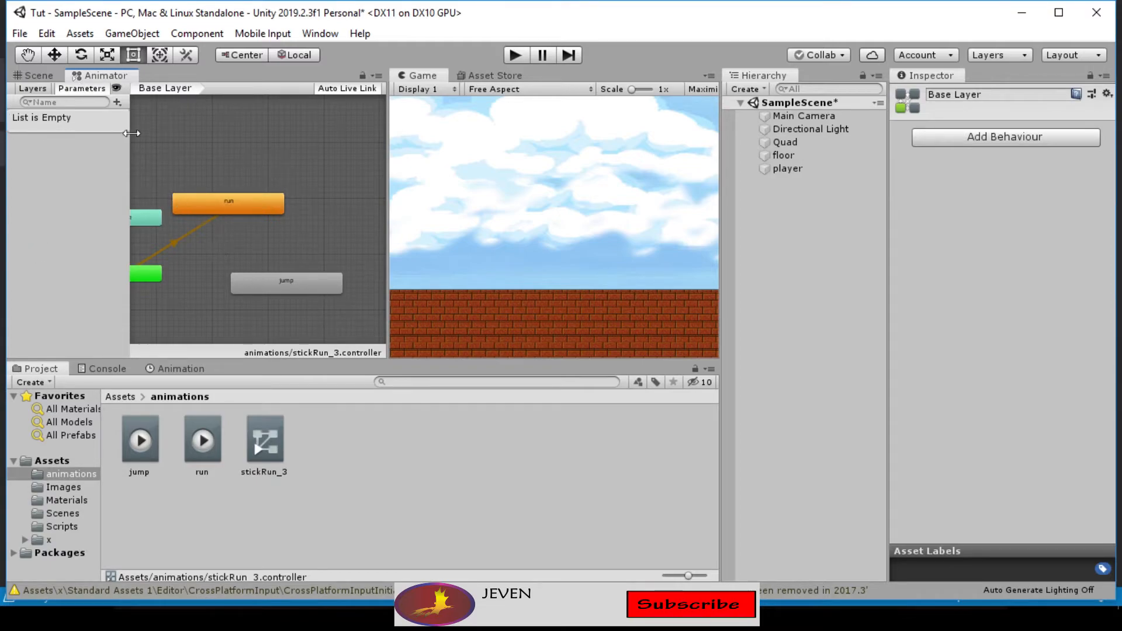
left_click(118, 102)
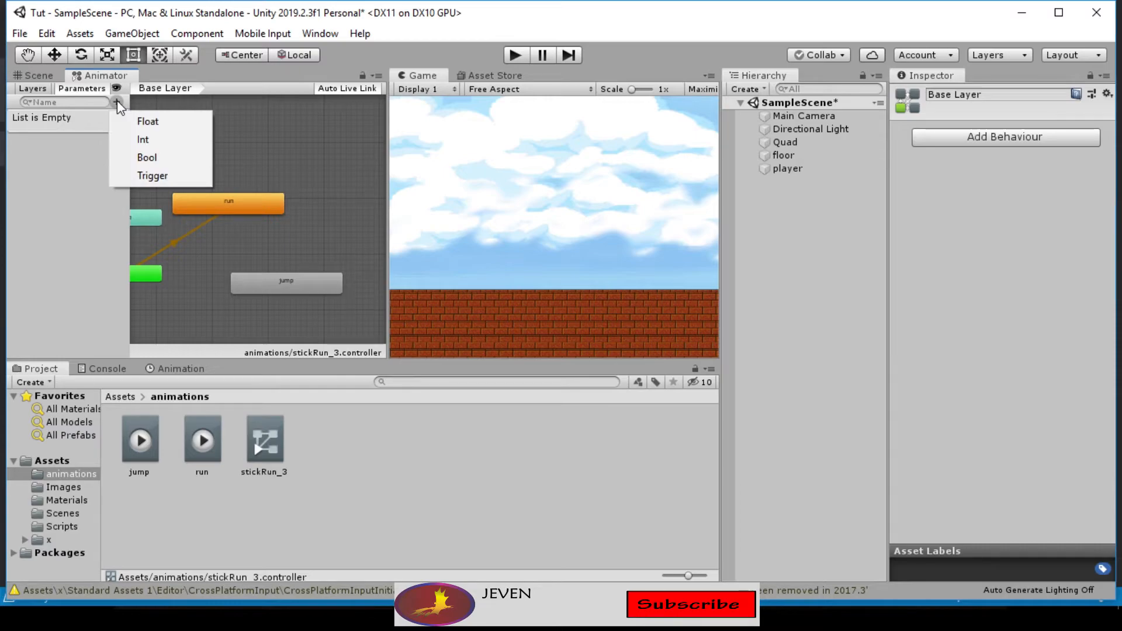
left_click(153, 160)
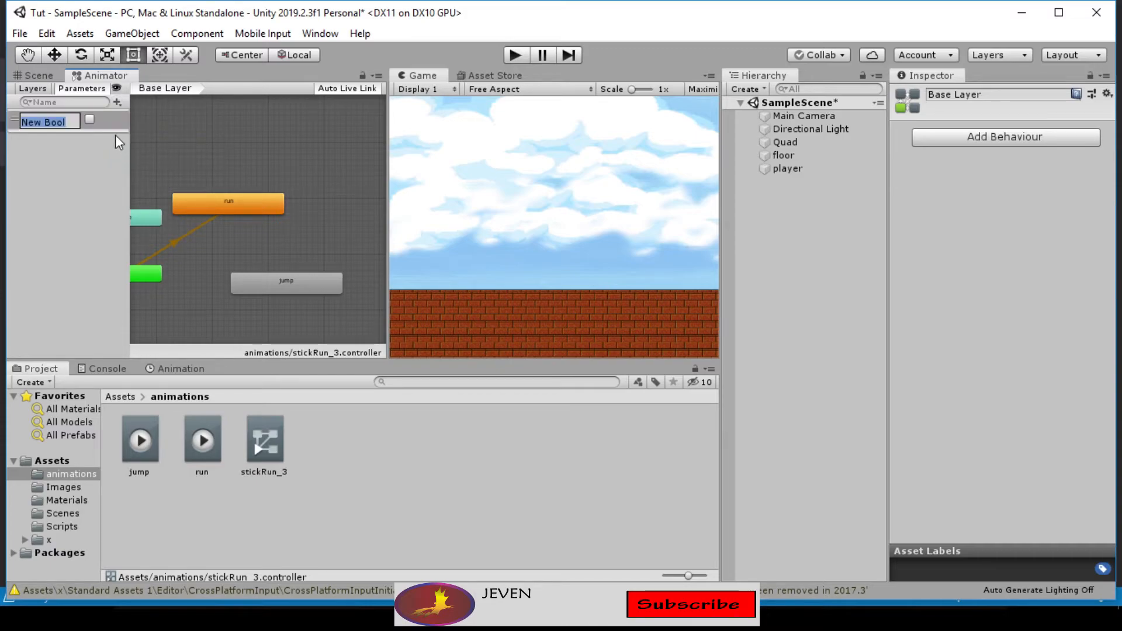
type("Jump")
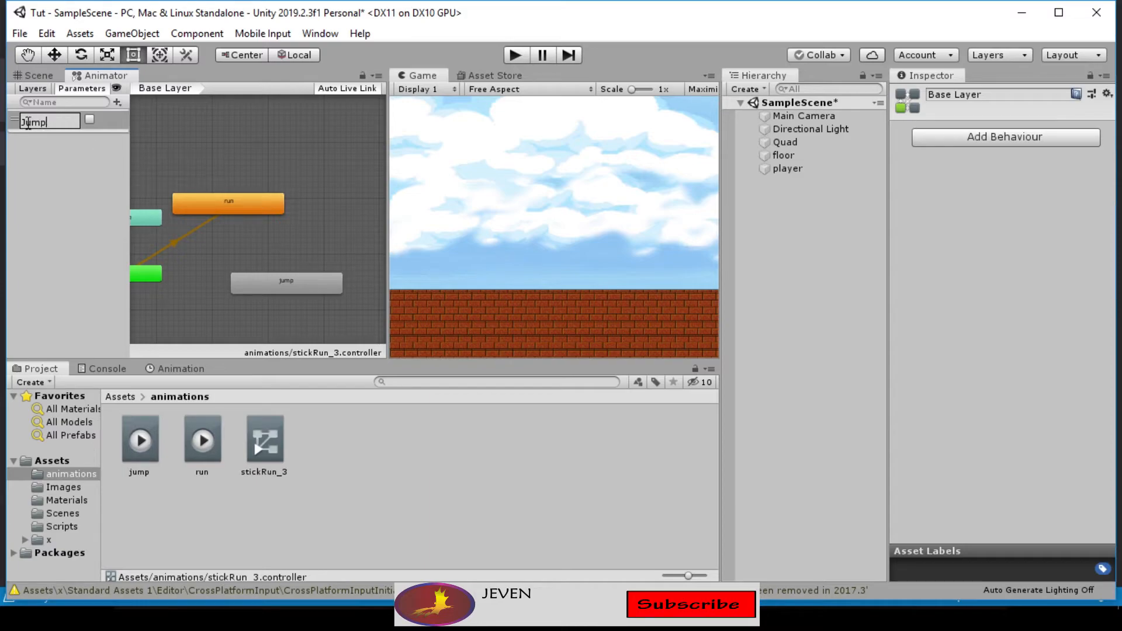
key("Return")
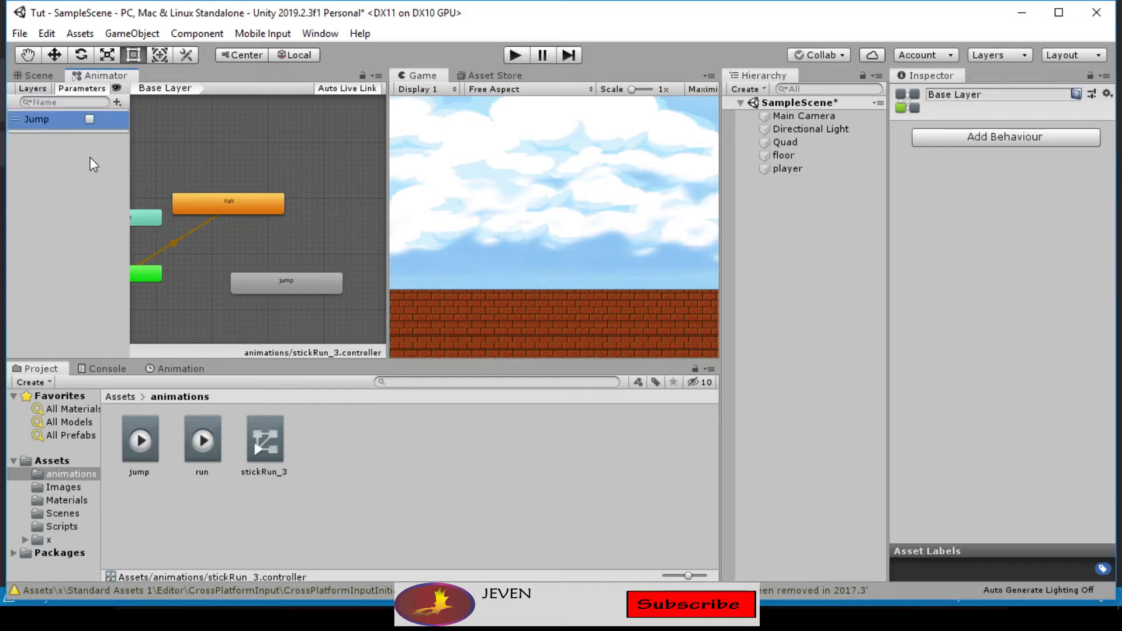
Make transitions between the run and jump states in both directions
right_click(255, 205)
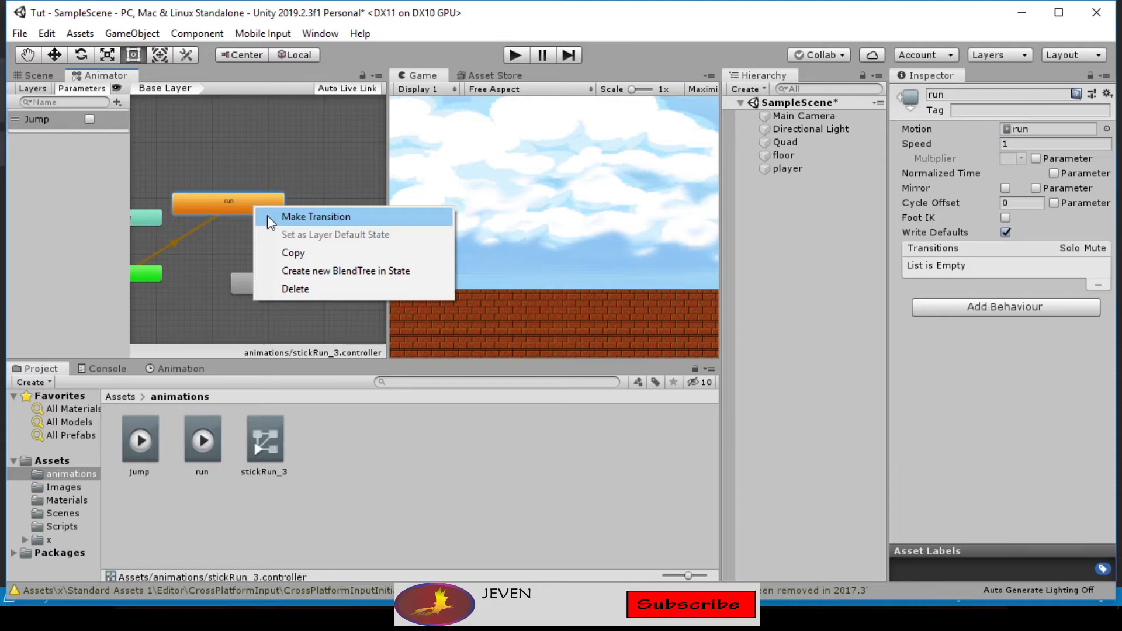
left_click(267, 215)
left_click(295, 283)
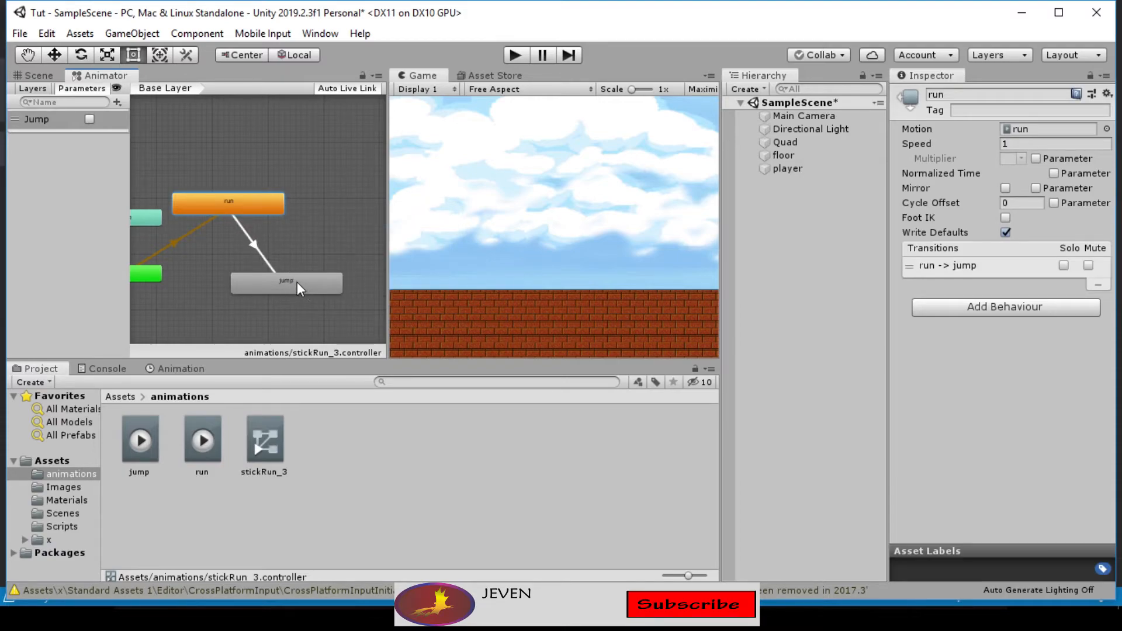
right_click(297, 281)
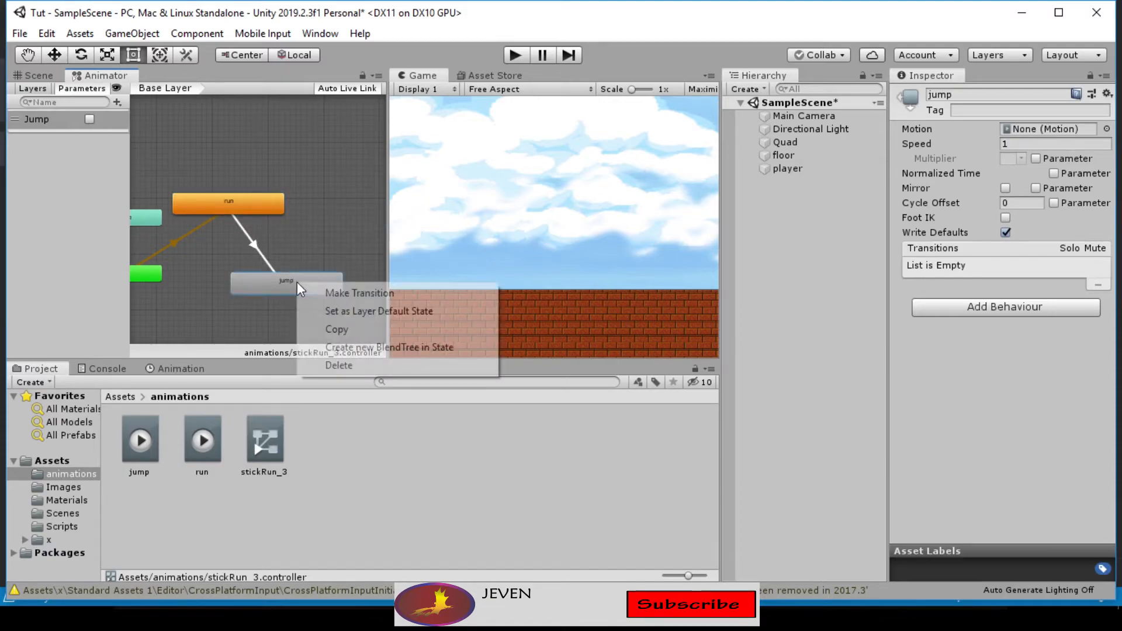
left_click(331, 293)
left_click(268, 209)
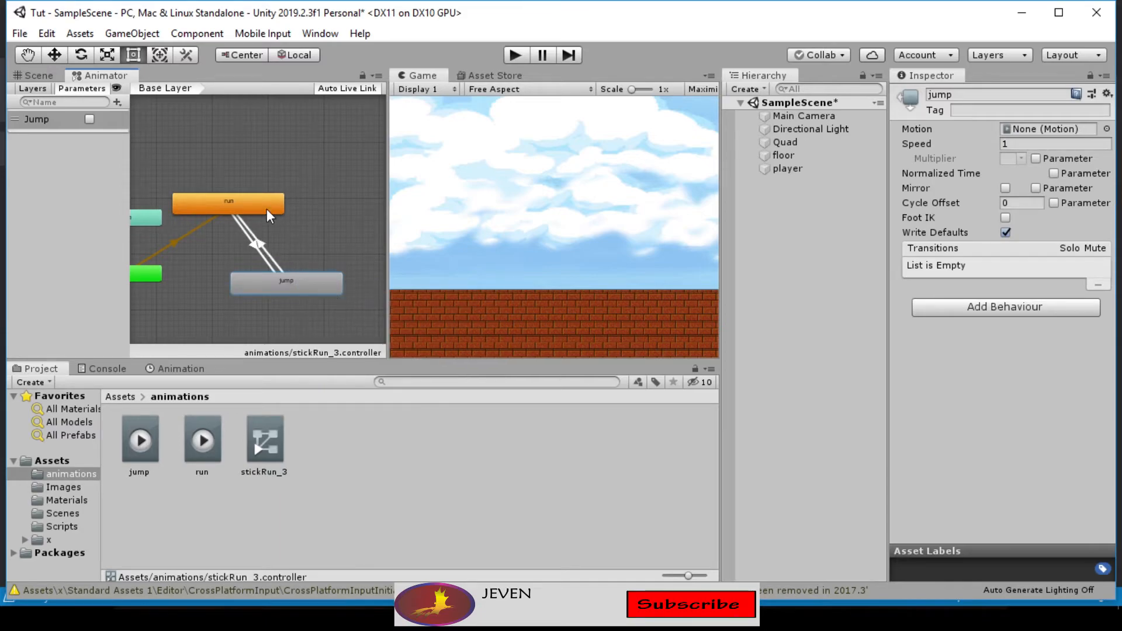
Turn off Has Exit Time for the run-to-jump transition and set its Transition Duration to 0
scroll(254, 249, "up", 3)
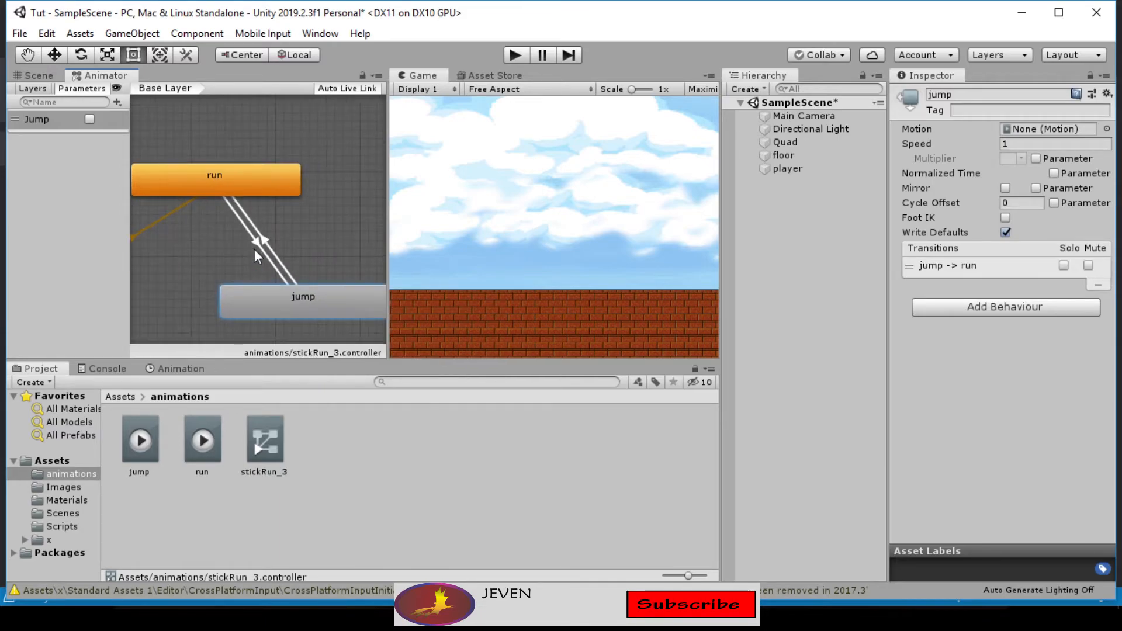
scroll(254, 248, "up", 2)
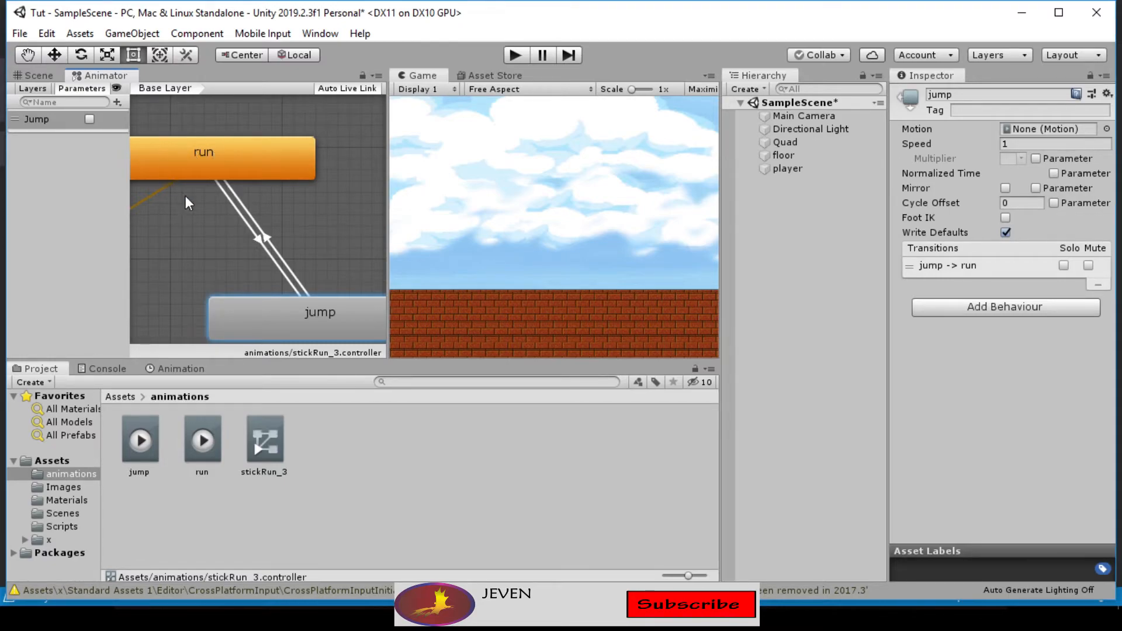
left_click(259, 239)
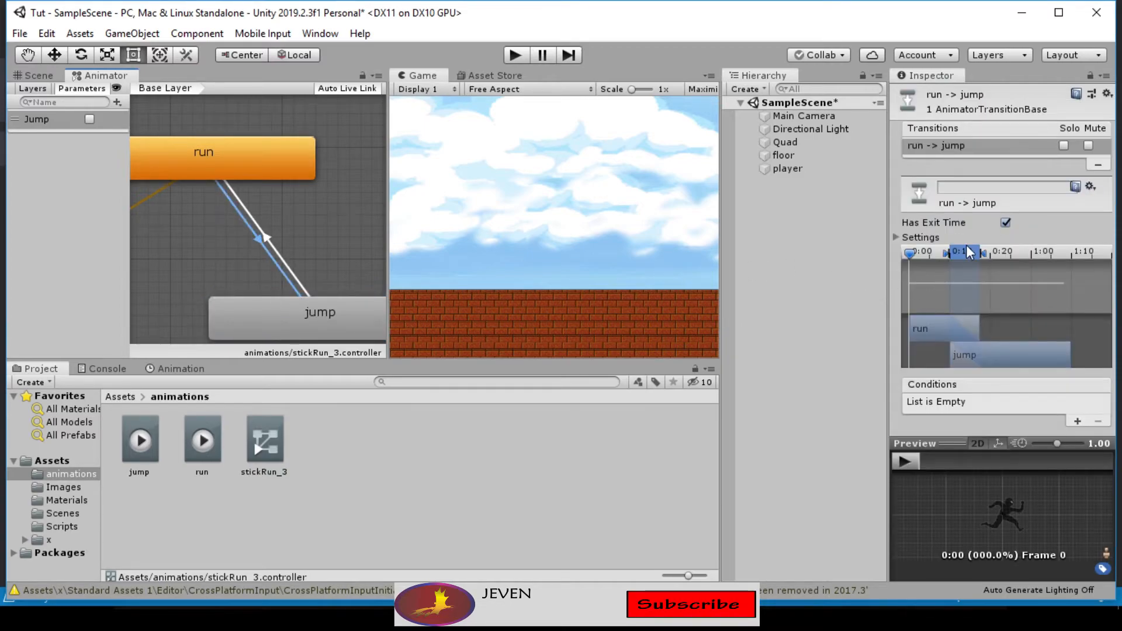
scroll(951, 275, "down", 2)
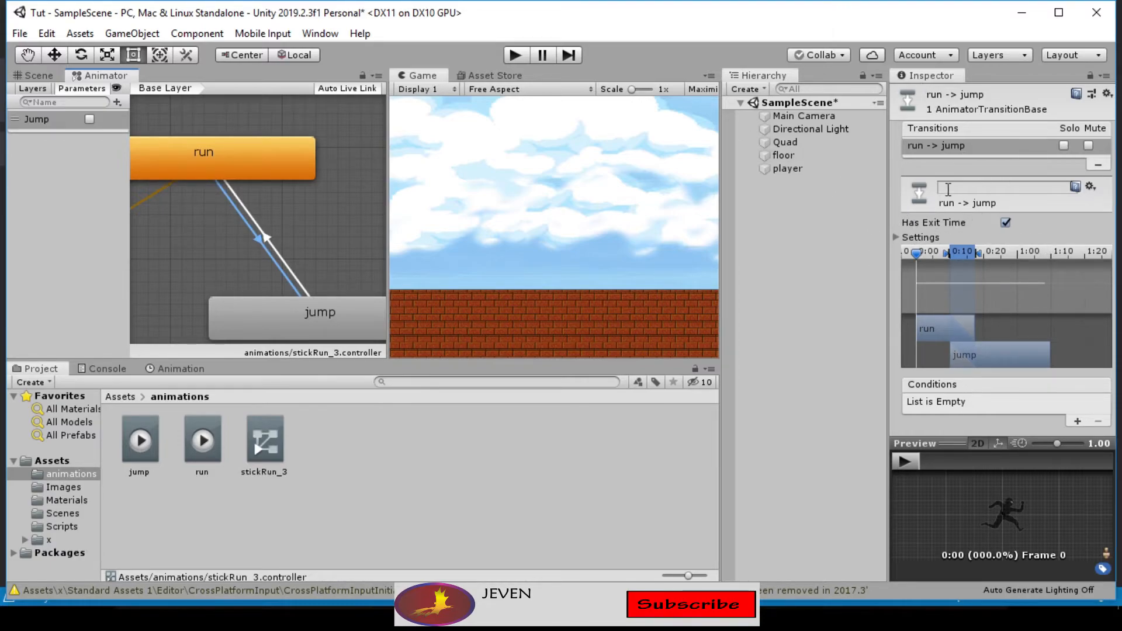
left_click(1005, 224)
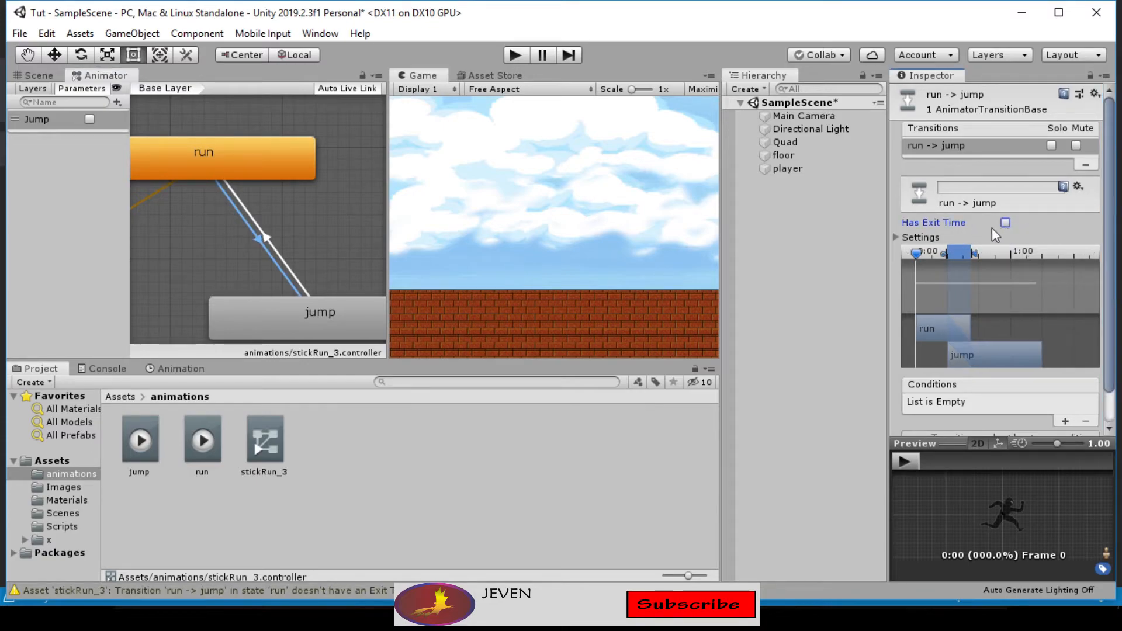
left_click(896, 237)
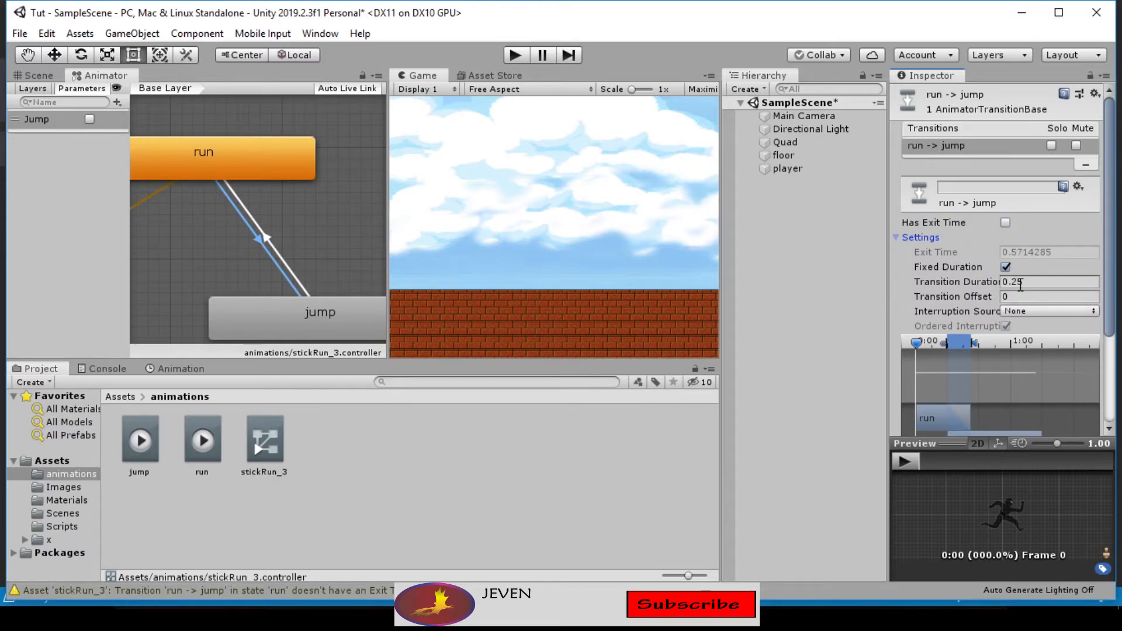
left_click(1032, 281)
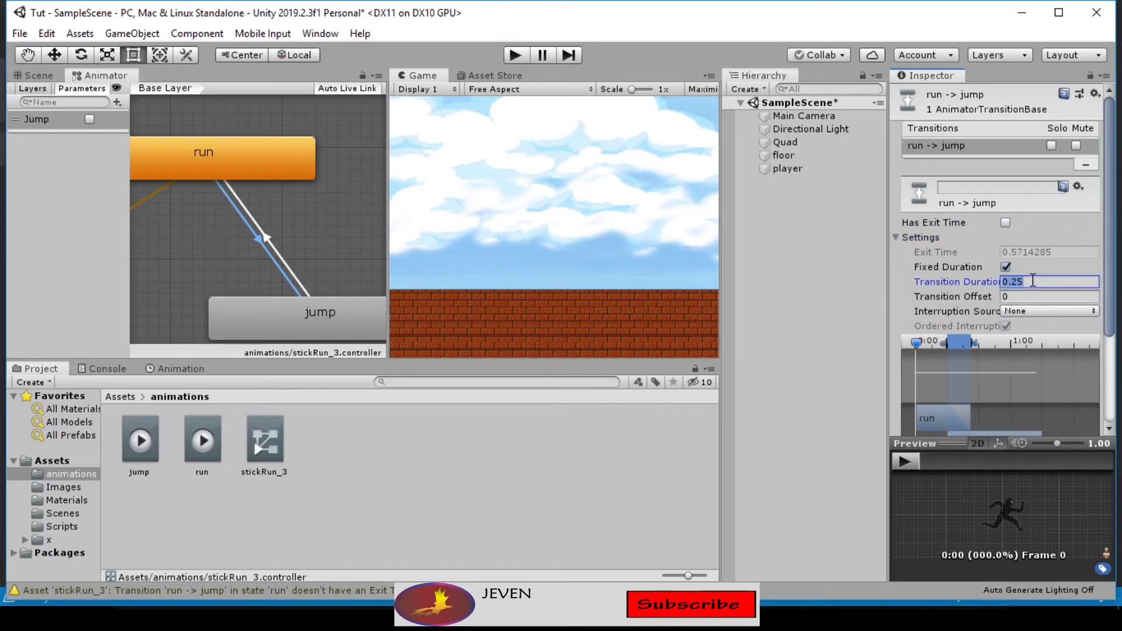
type("0")
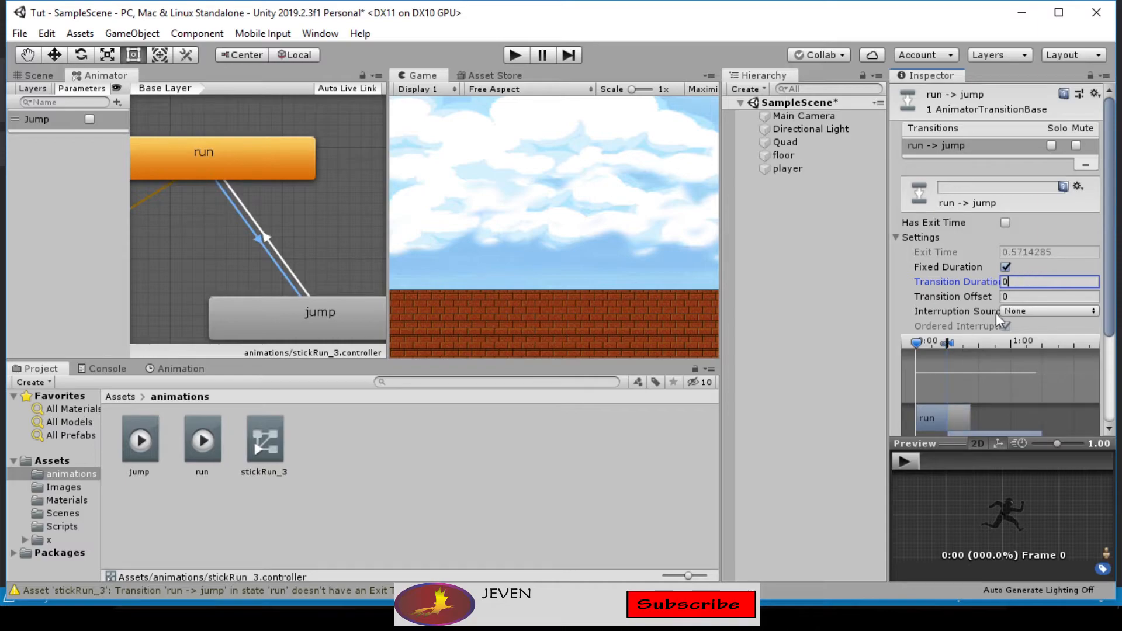
scroll(1011, 301, "down", 5)
scroll(976, 183, "up", 5)
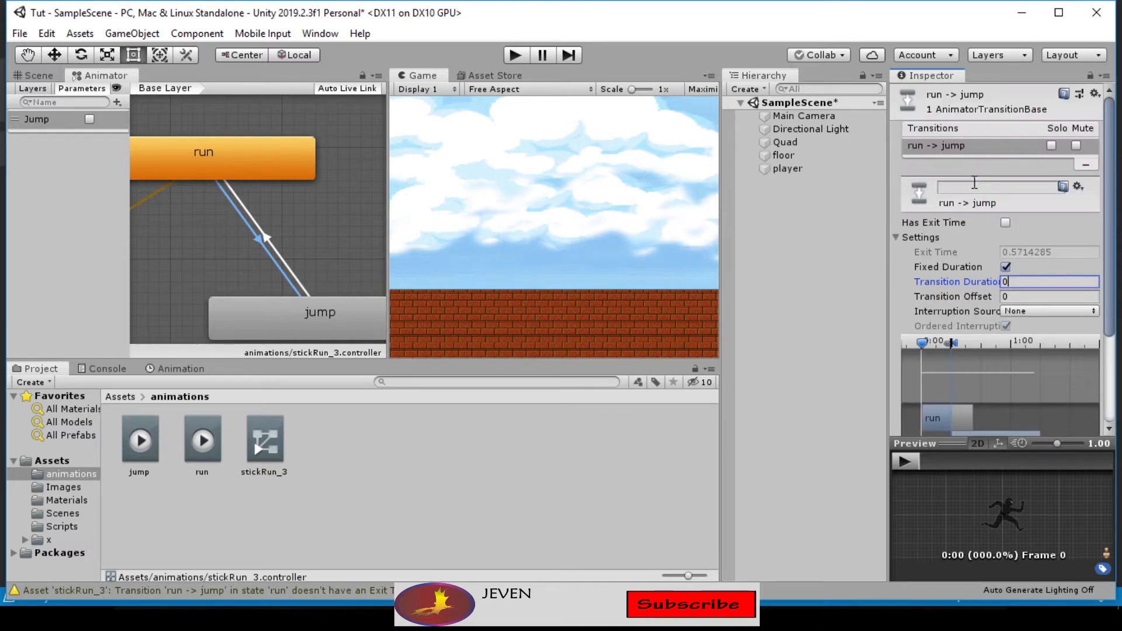
left_click(906, 240)
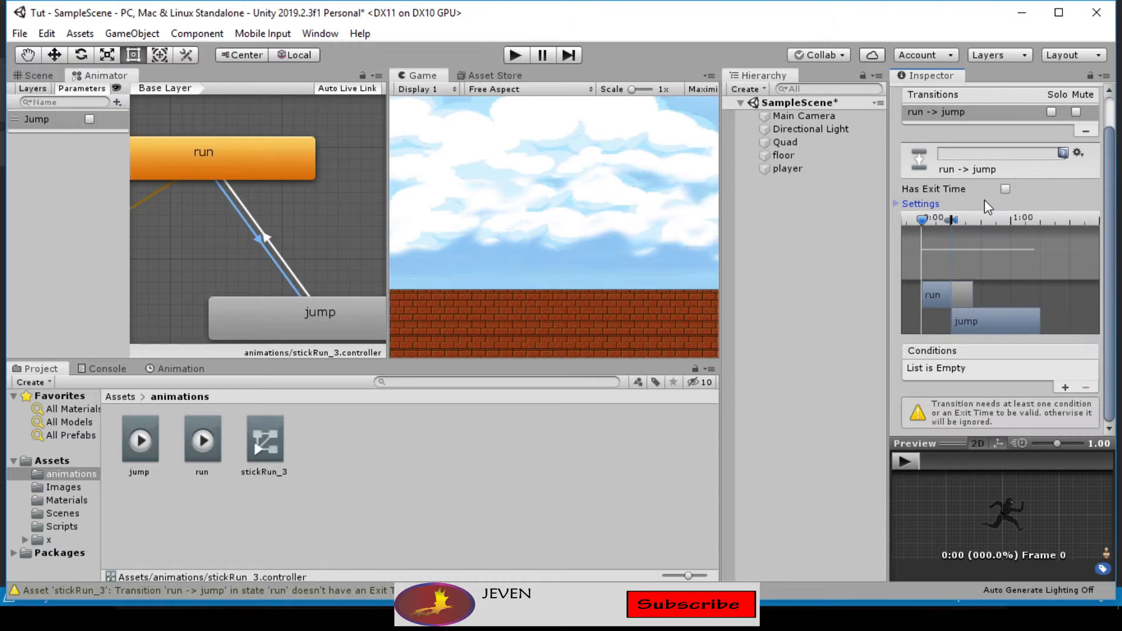
Add a condition to the run-to-jump transition that requires the Jump parameter to be true
scroll(984, 199, "down", 2)
scroll(953, 294, "down", 1)
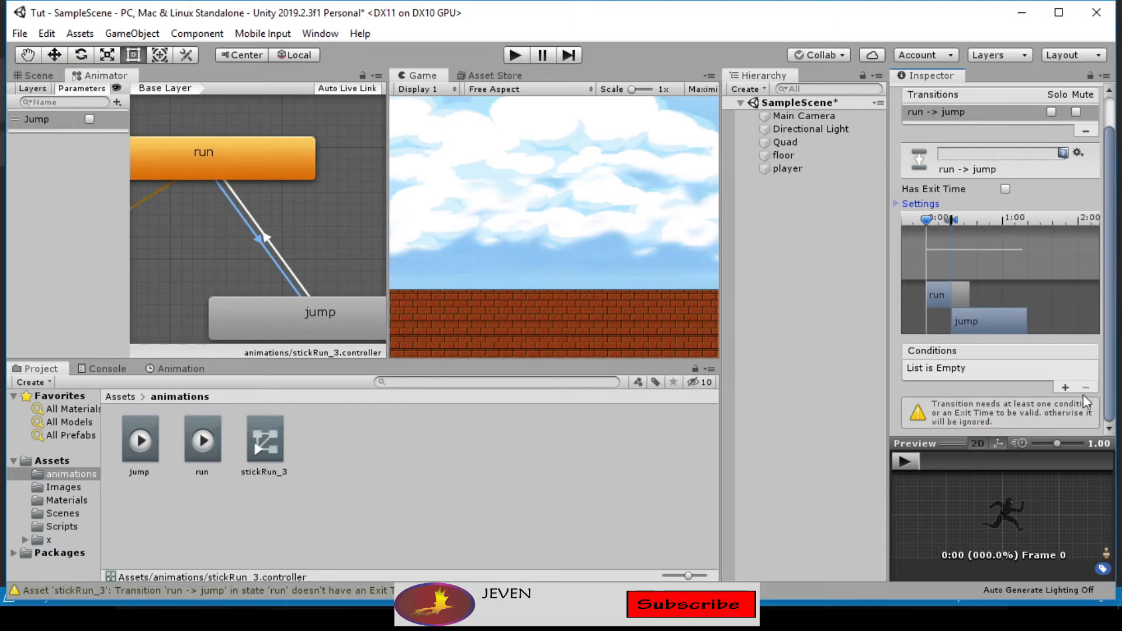
left_click(1063, 387)
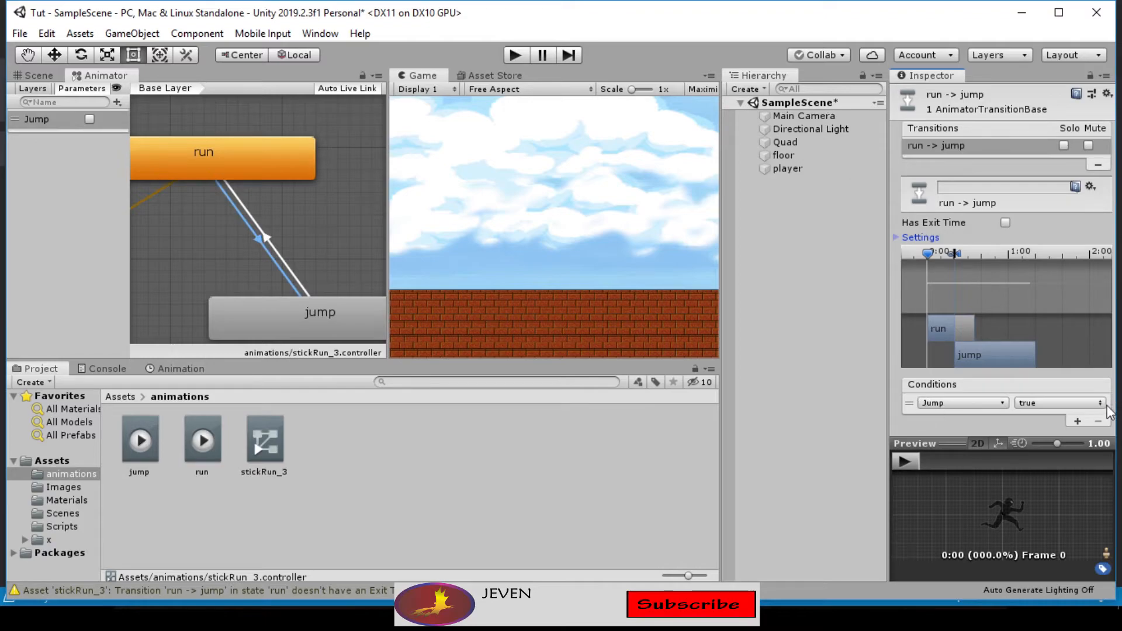
left_click(1079, 403)
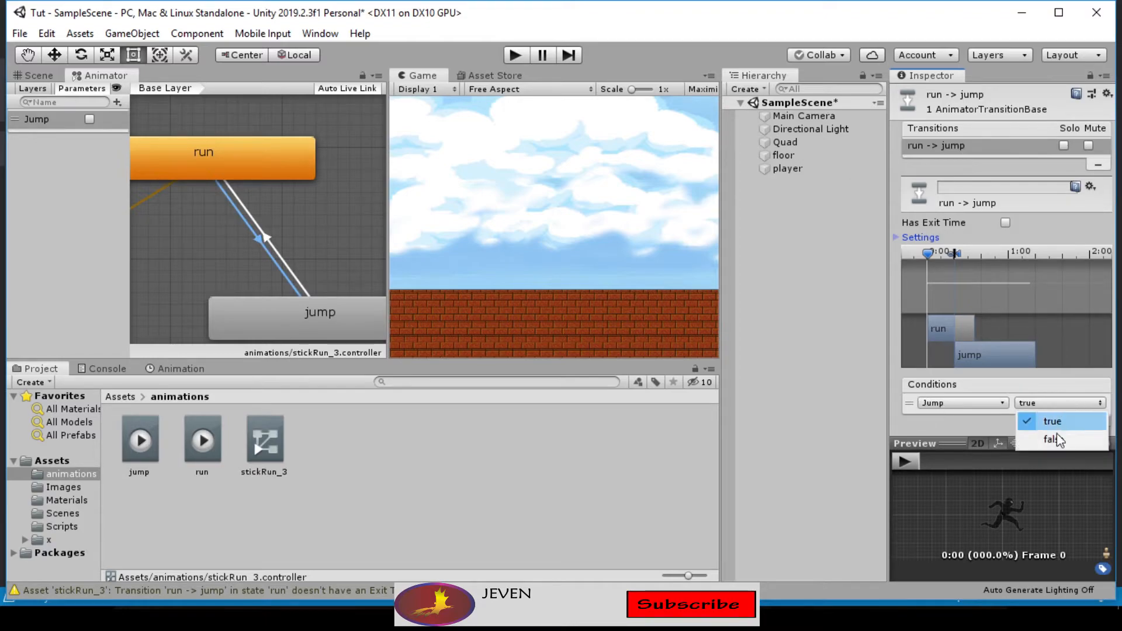
left_click(985, 423)
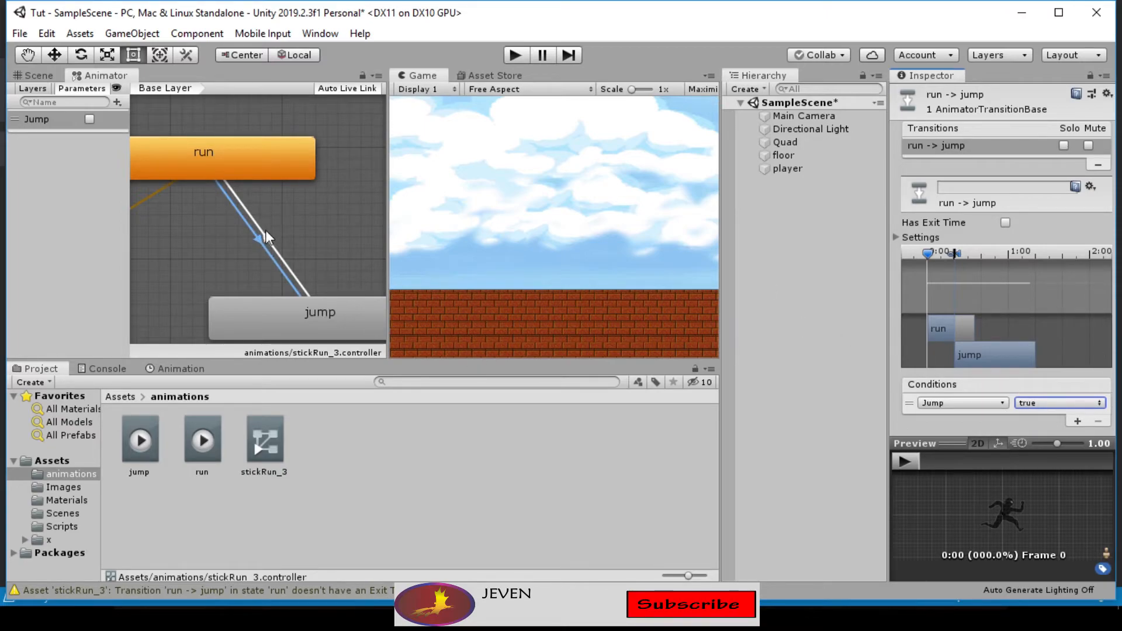
Turn off Has Exit Time for the jump-to-run transition and set its Transition Duration to 0
left_click(267, 240)
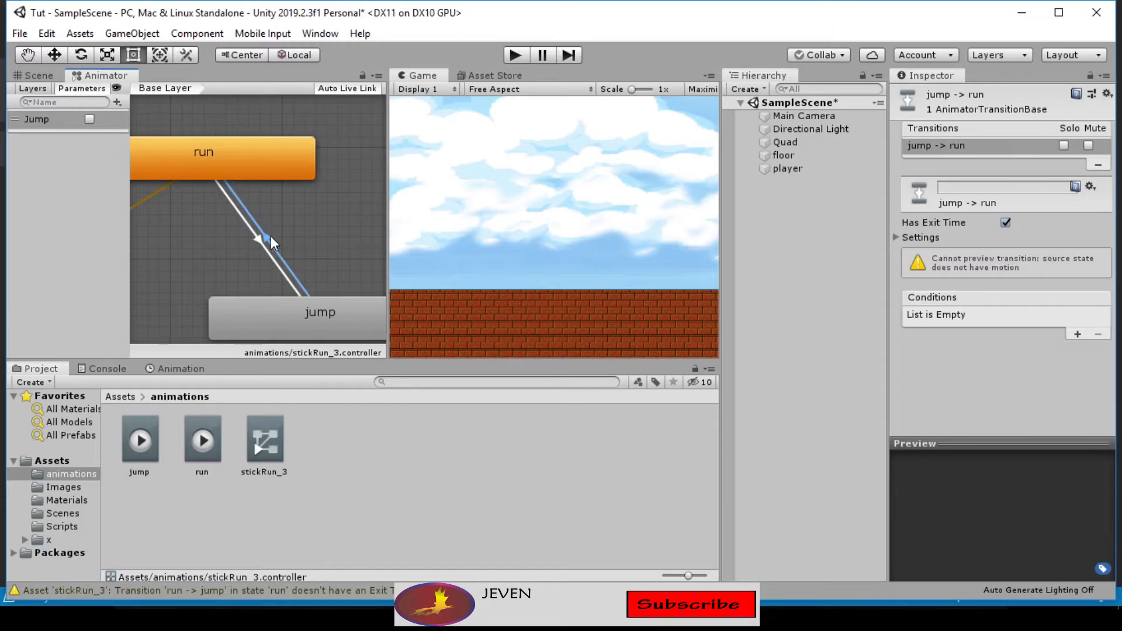
left_click(1006, 222)
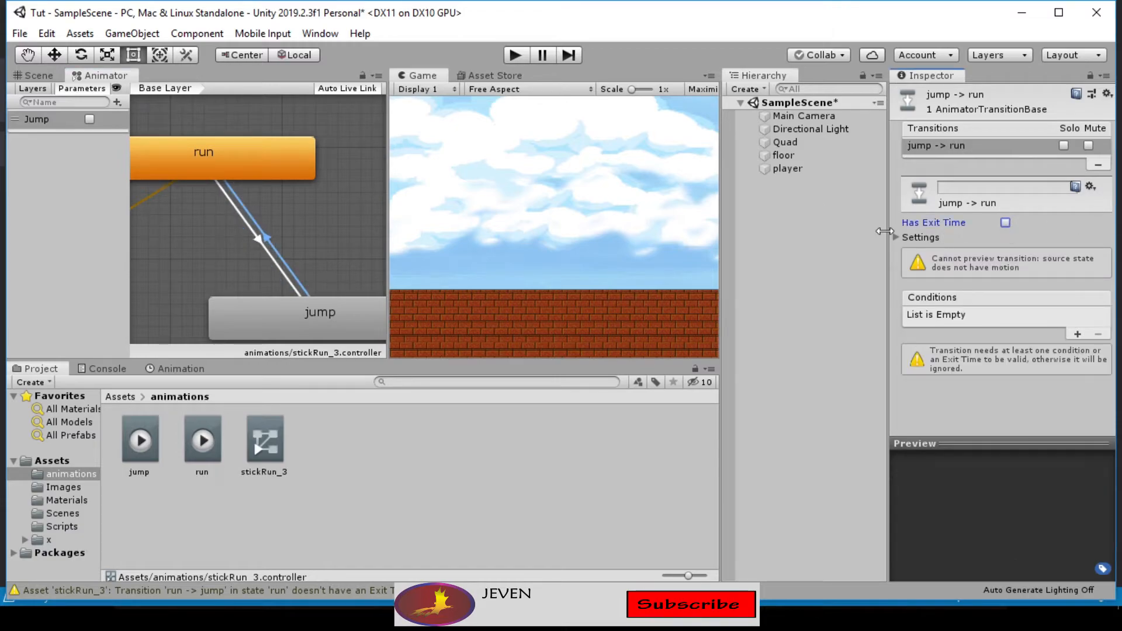
left_click(899, 239)
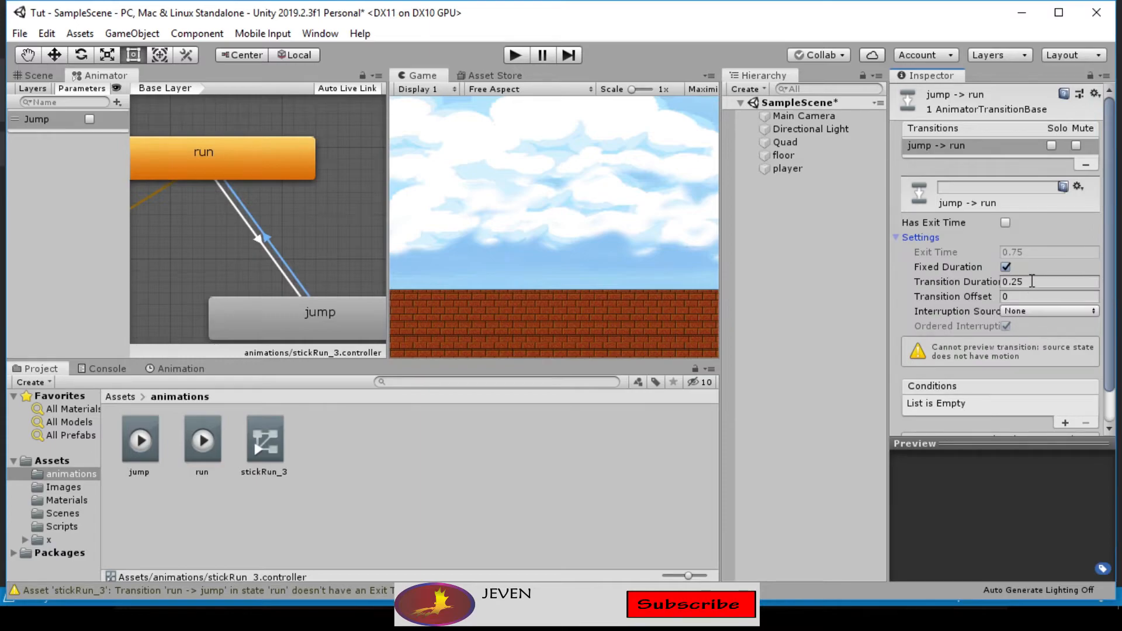
left_click(1031, 281)
type("0")
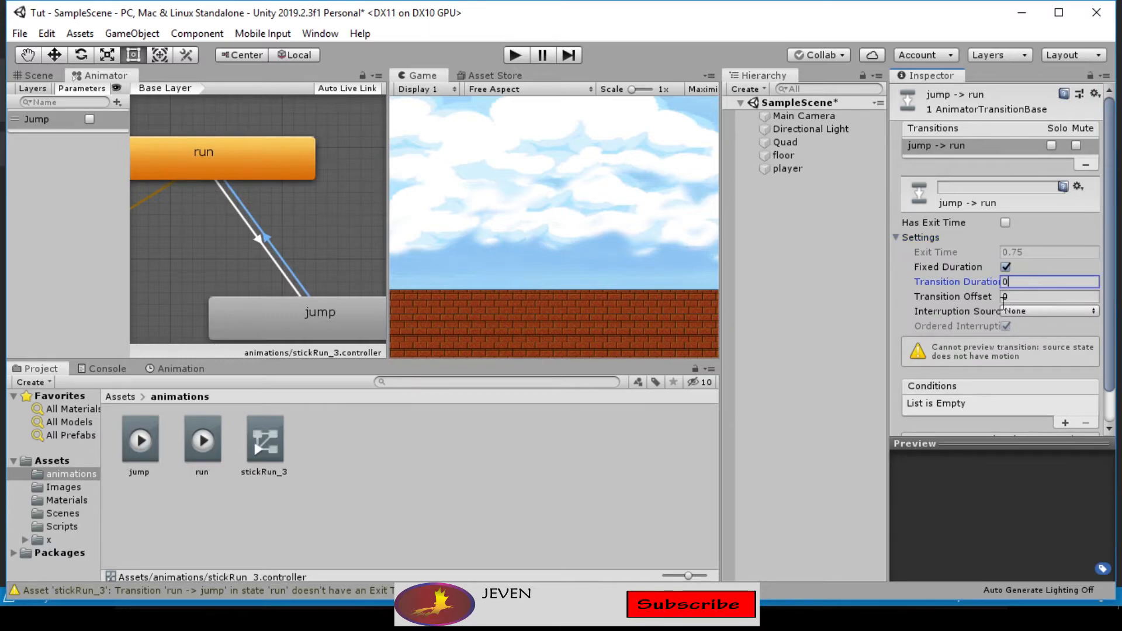
left_click(894, 237)
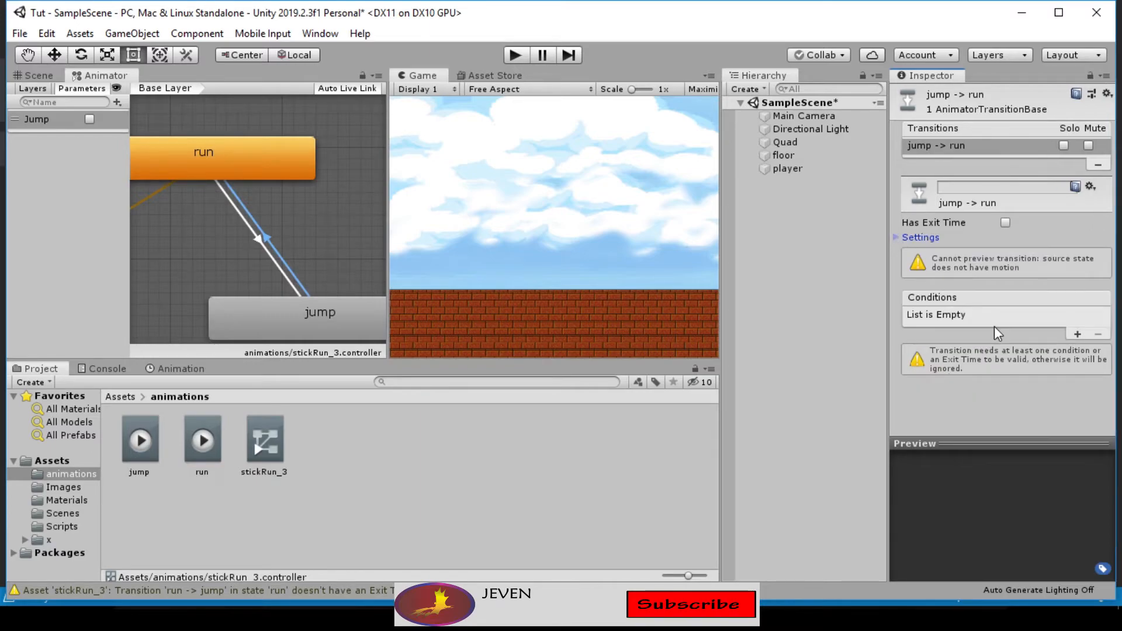
Add a condition to the jump-to-run transition that requires the Jump parameter to be false
left_click(1078, 334)
left_click(1068, 318)
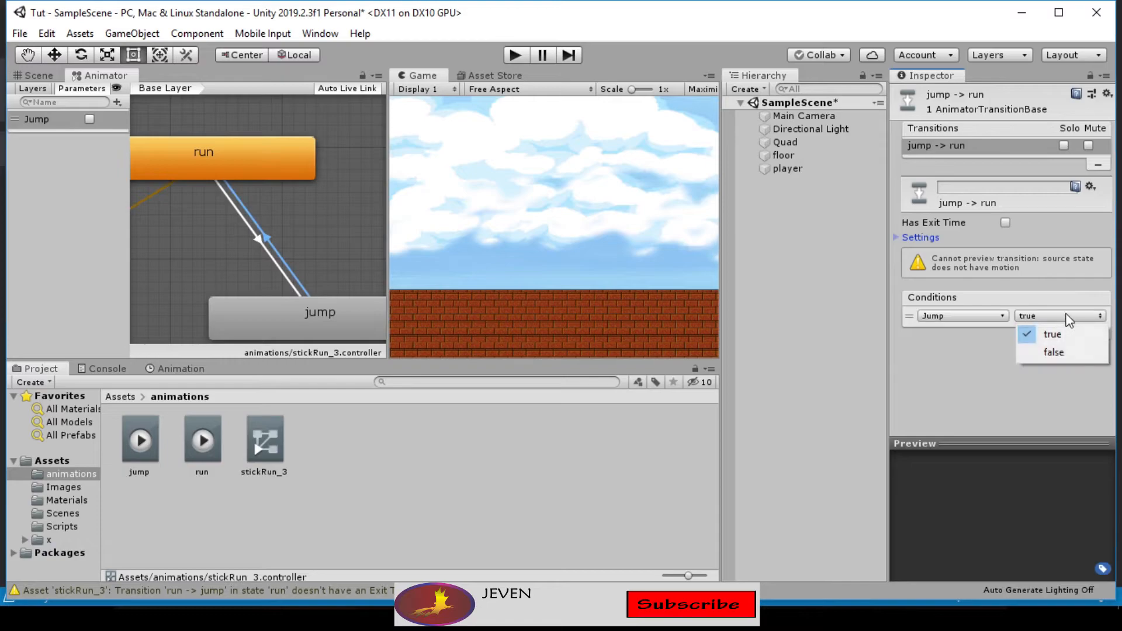
left_click(1051, 353)
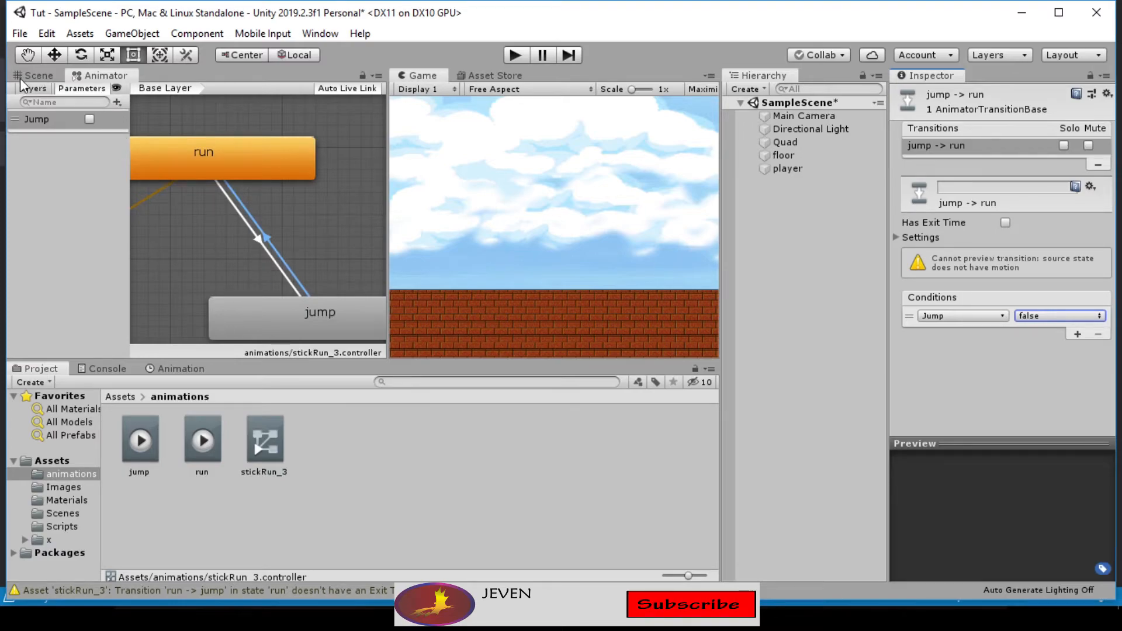
Return to the Scene view and open the Scripts folder in the project assets
left_click(35, 75)
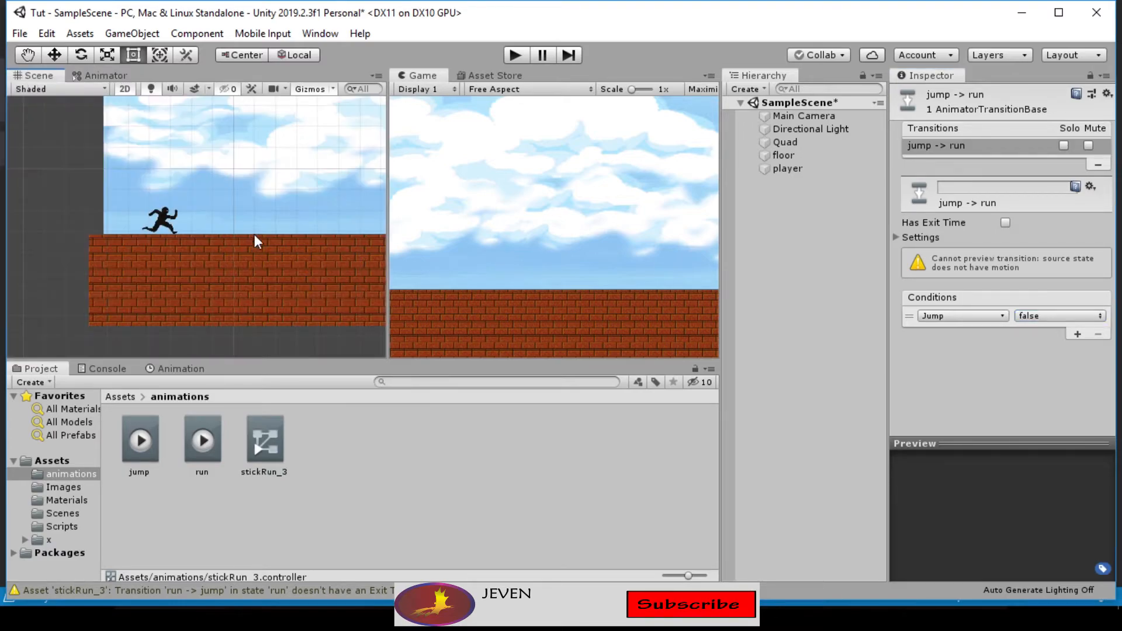
scroll(173, 148, "down", 3)
middle_click_drag(314, 215, 276, 226)
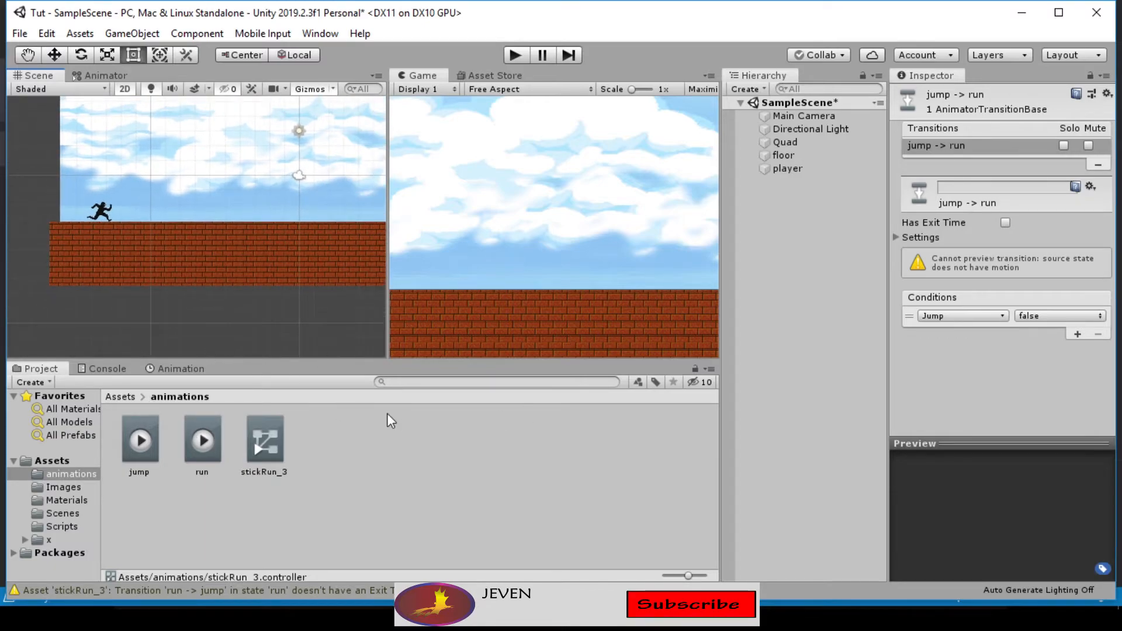
left_click(125, 398)
left_click(385, 439)
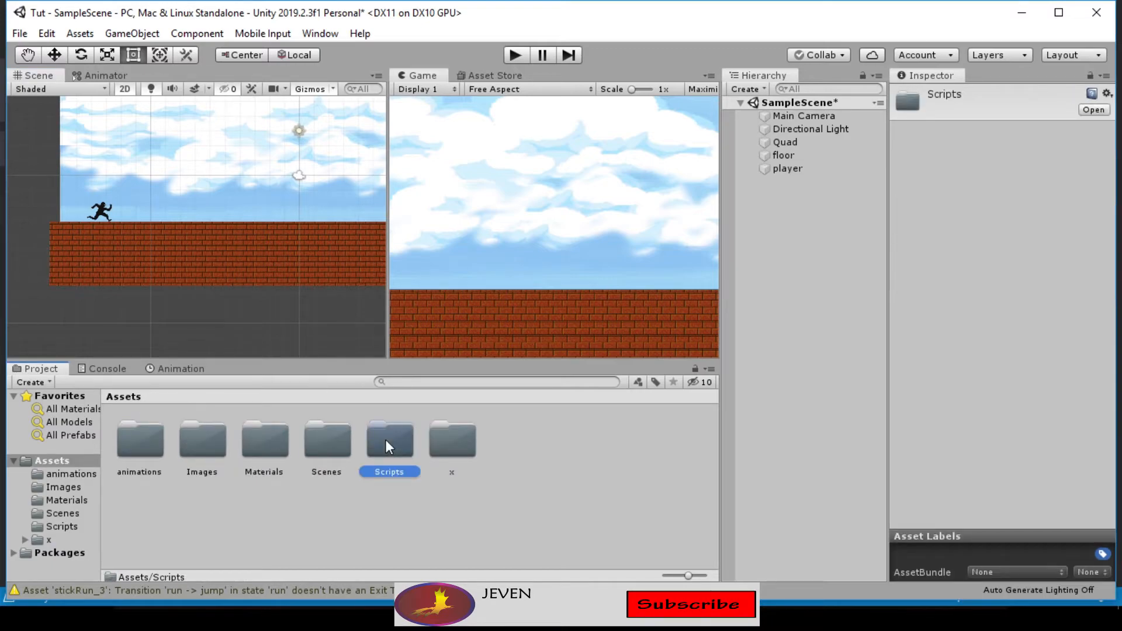
double_click(405, 439)
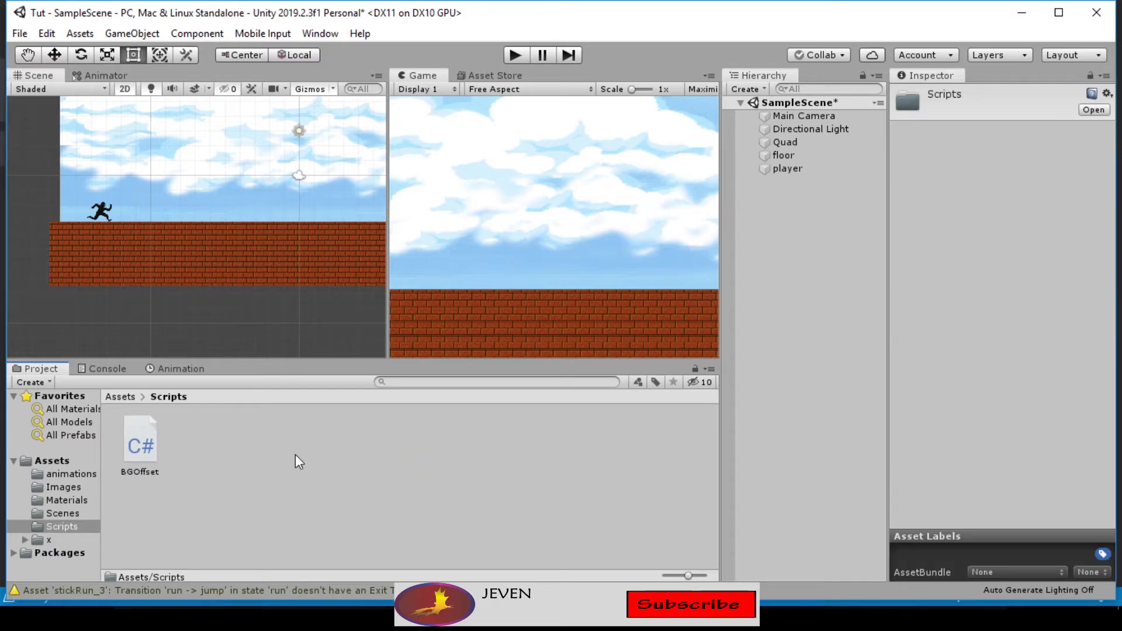
Create a C# script named Player in the Scripts folder
right_click(296, 454)
mouse_move(455, 74)
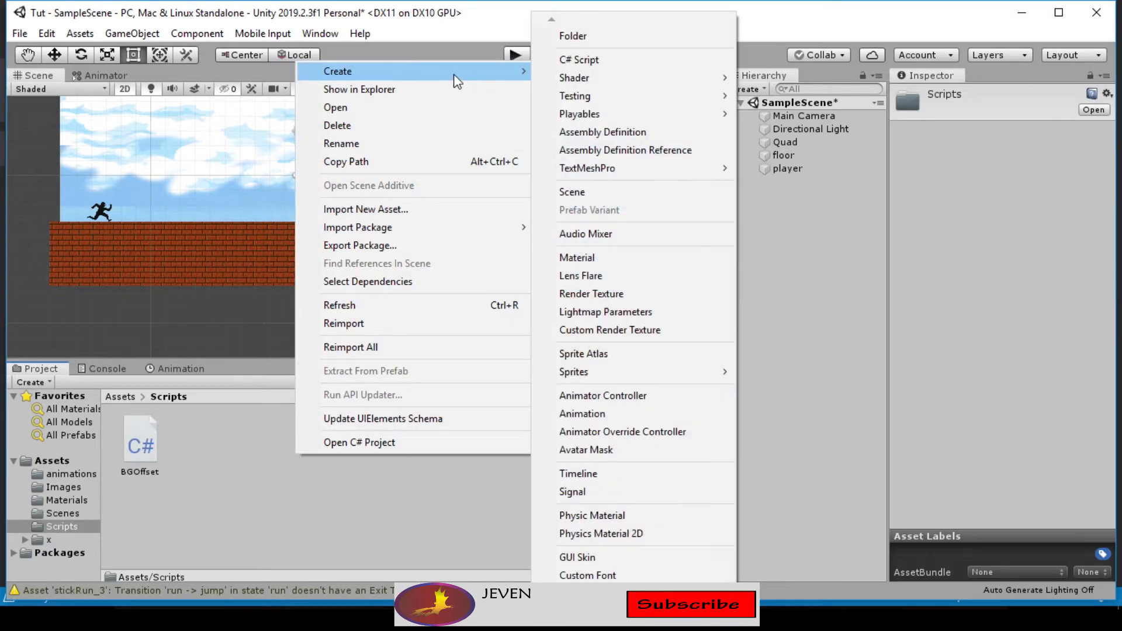
left_click(547, 59)
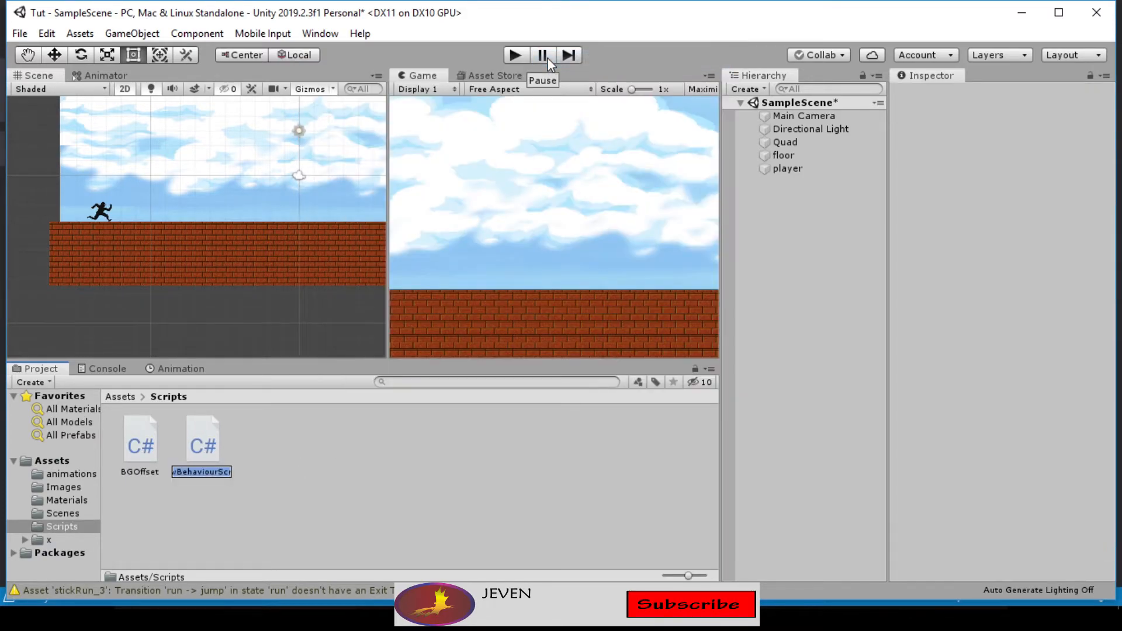
type("Pl")
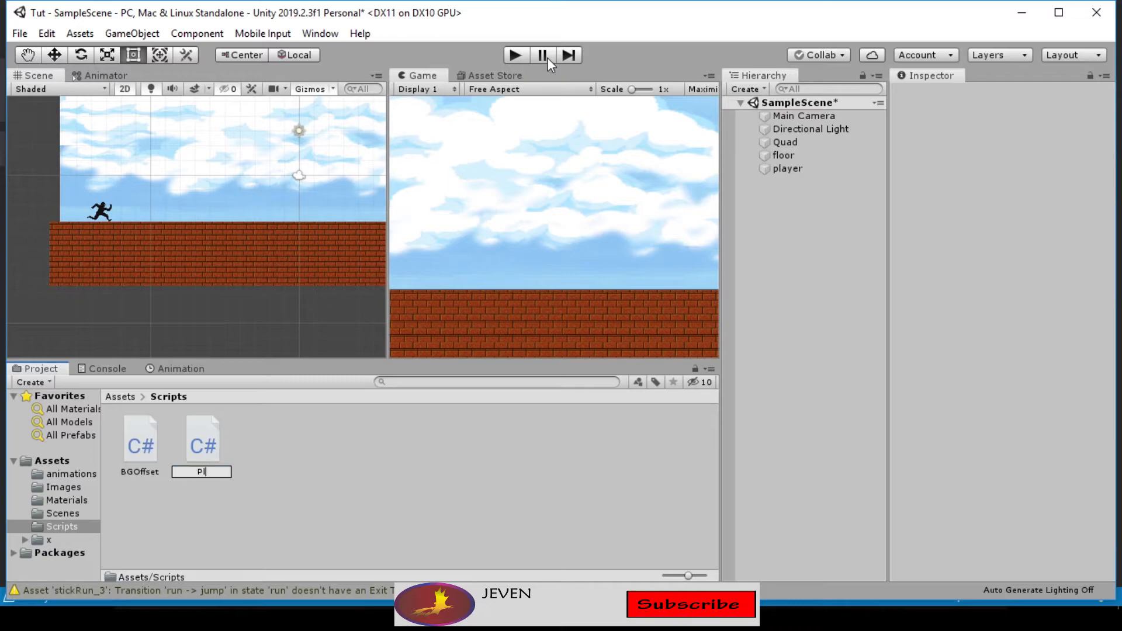
type("ayer")
key("Return")
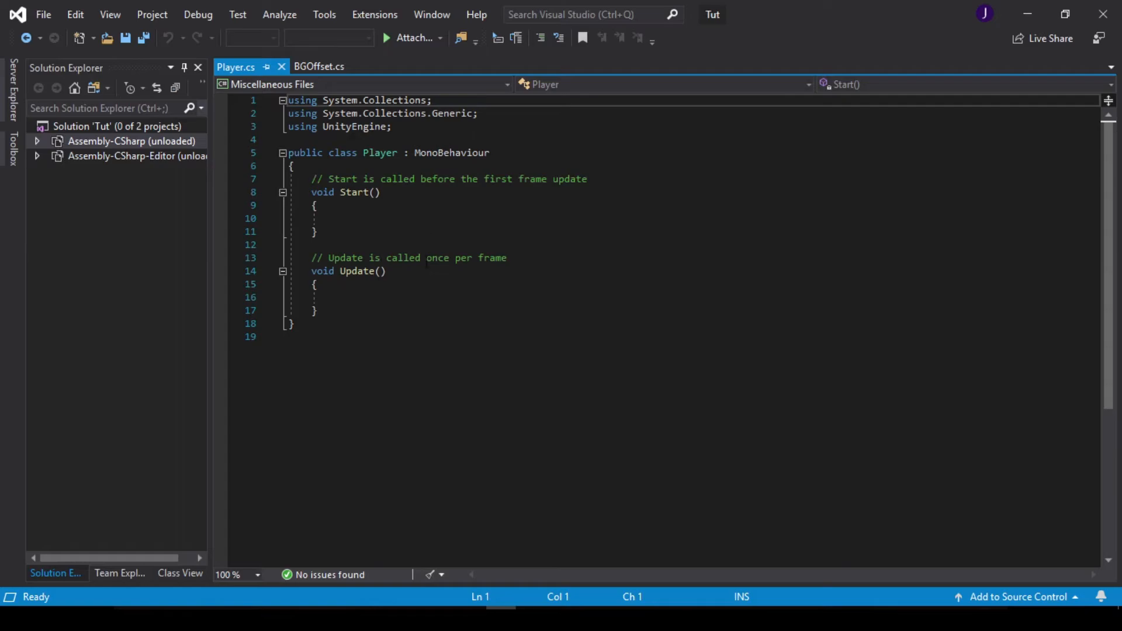
In Visual Studio, enlarge the code to 150 % and declare a private Animator field named _anim at the start of the Player class
left_click(258, 573)
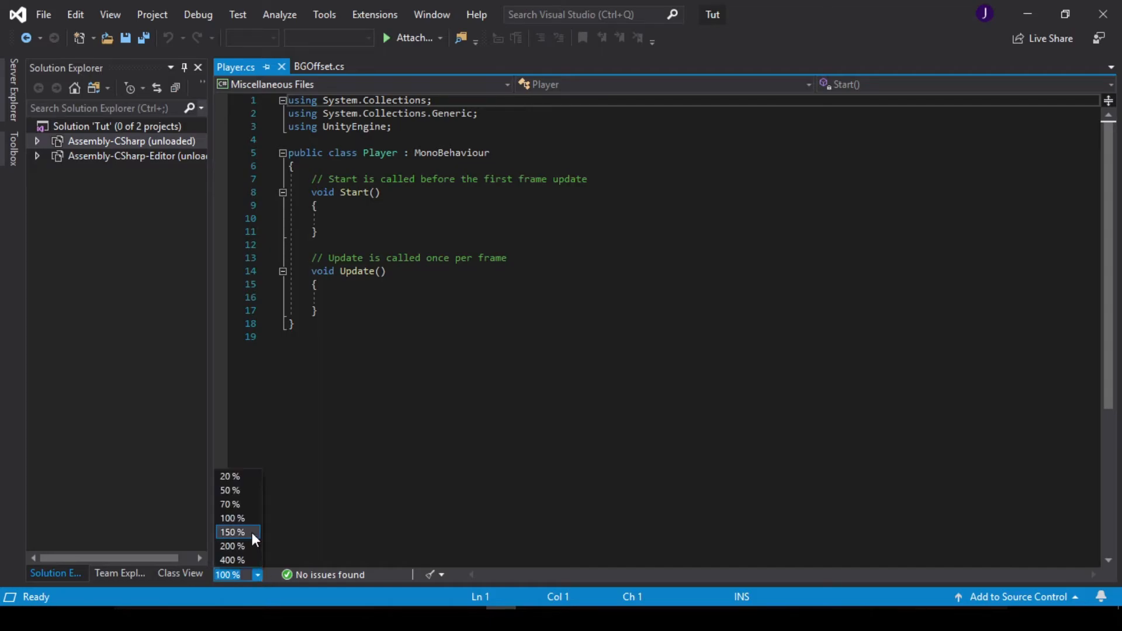
left_click(230, 532)
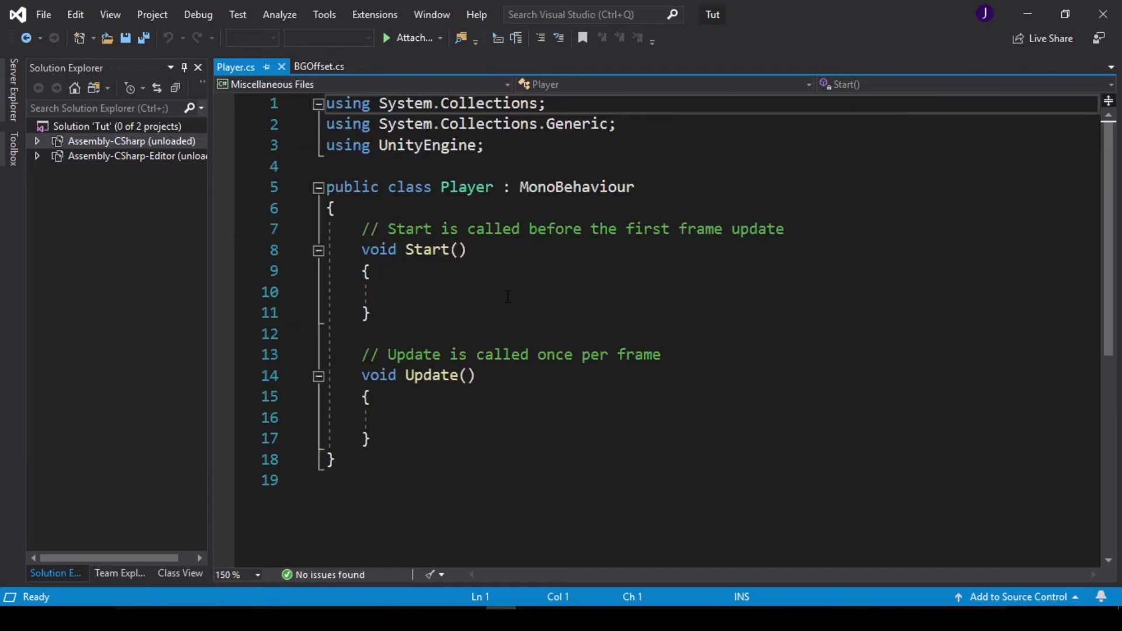
left_click(480, 212)
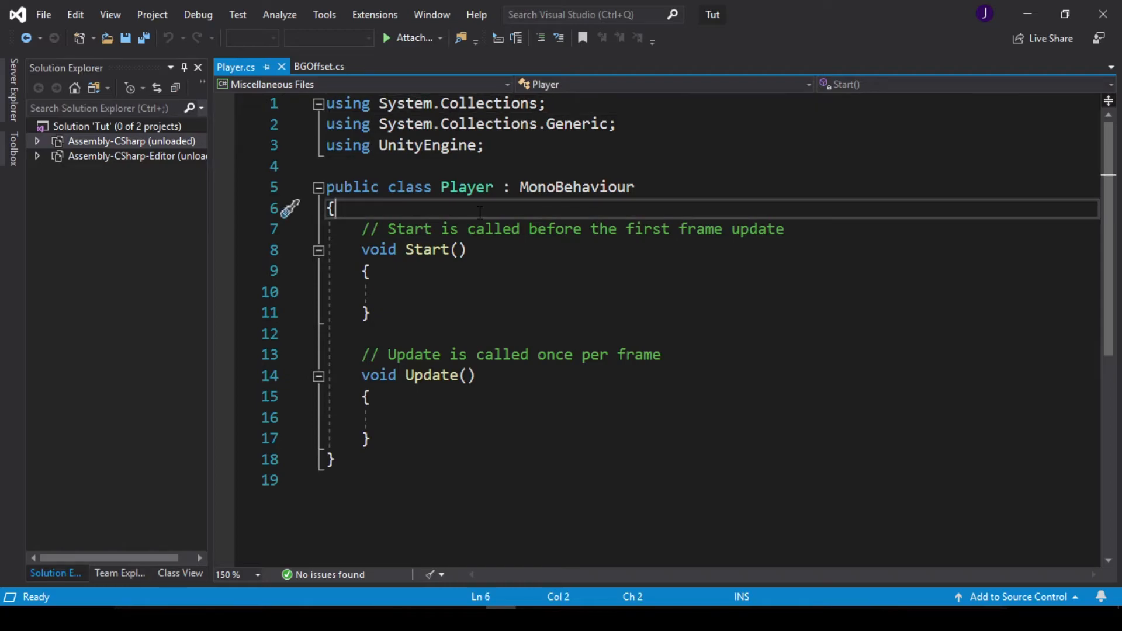
key("Right")
key("Return")
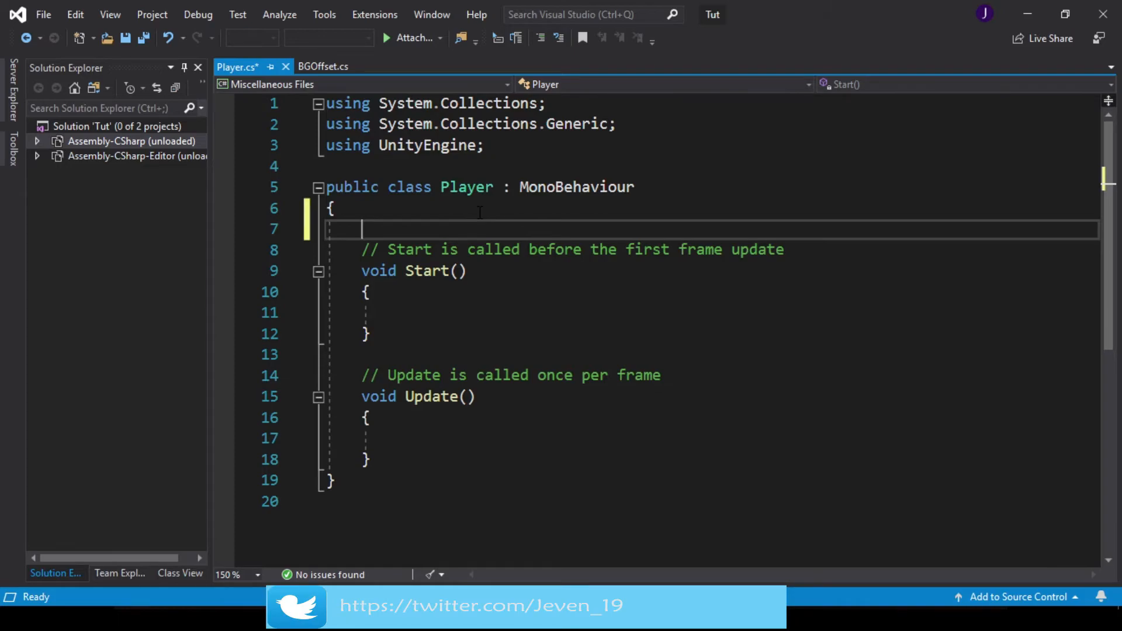
type("private Anima")
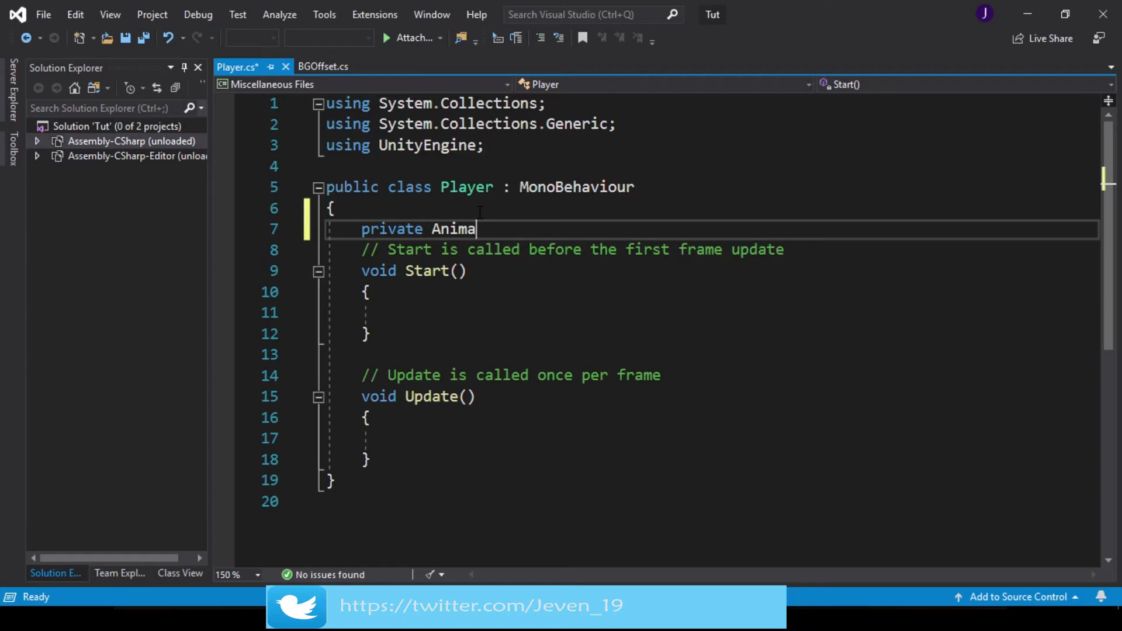
type("tor _anim;")
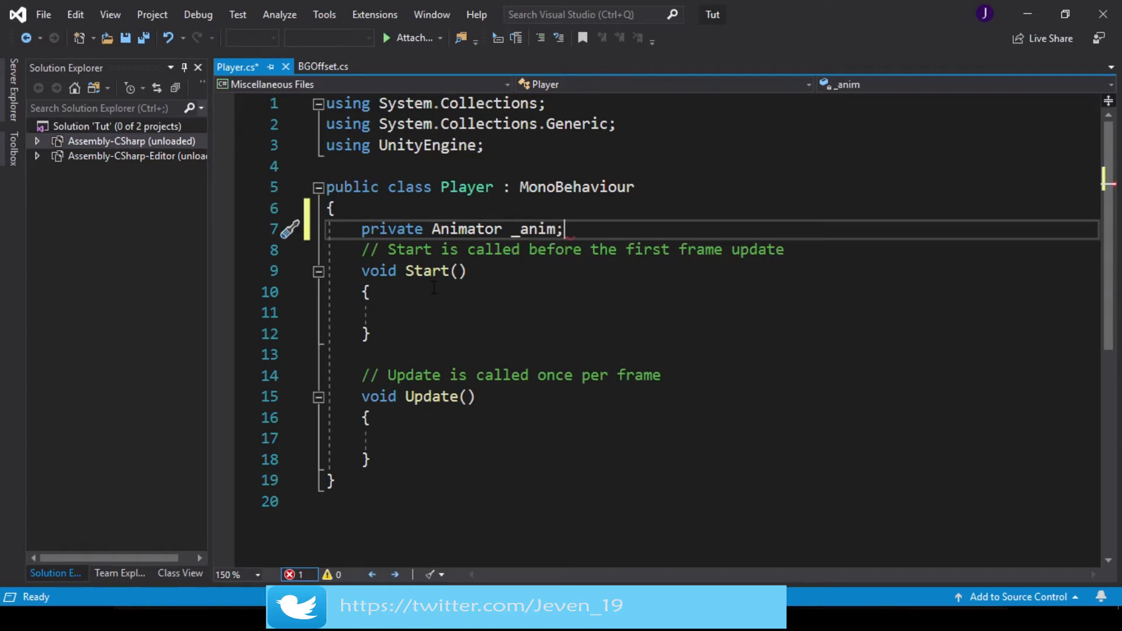
Assign GetComponent<Animator>() to _anim inside the Start method
left_click(411, 315)
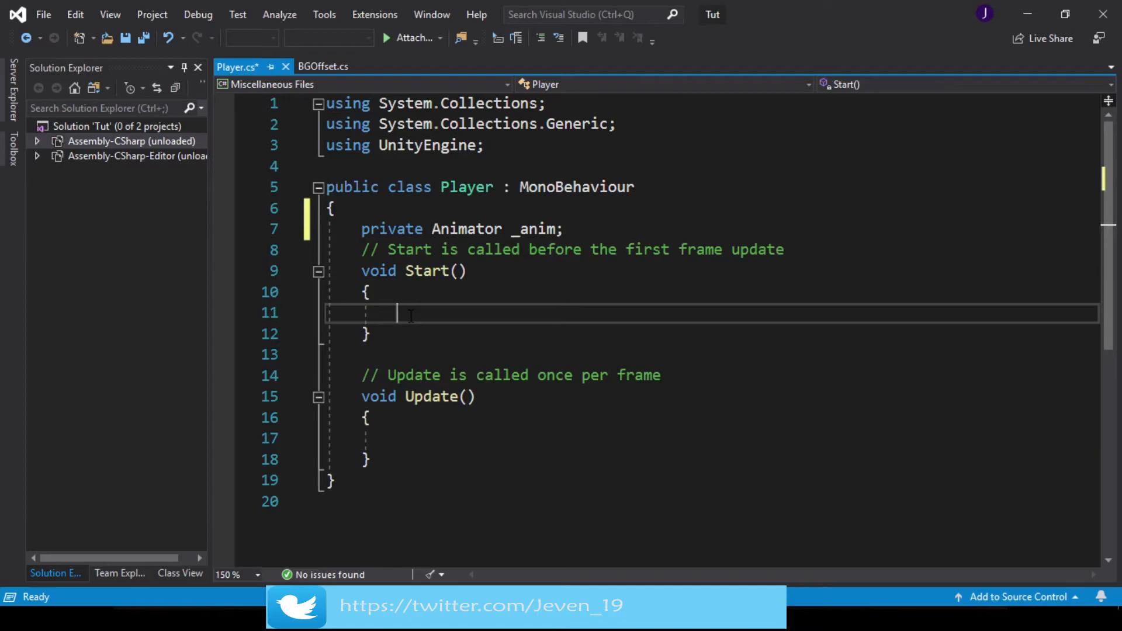
type("_anim = Get")
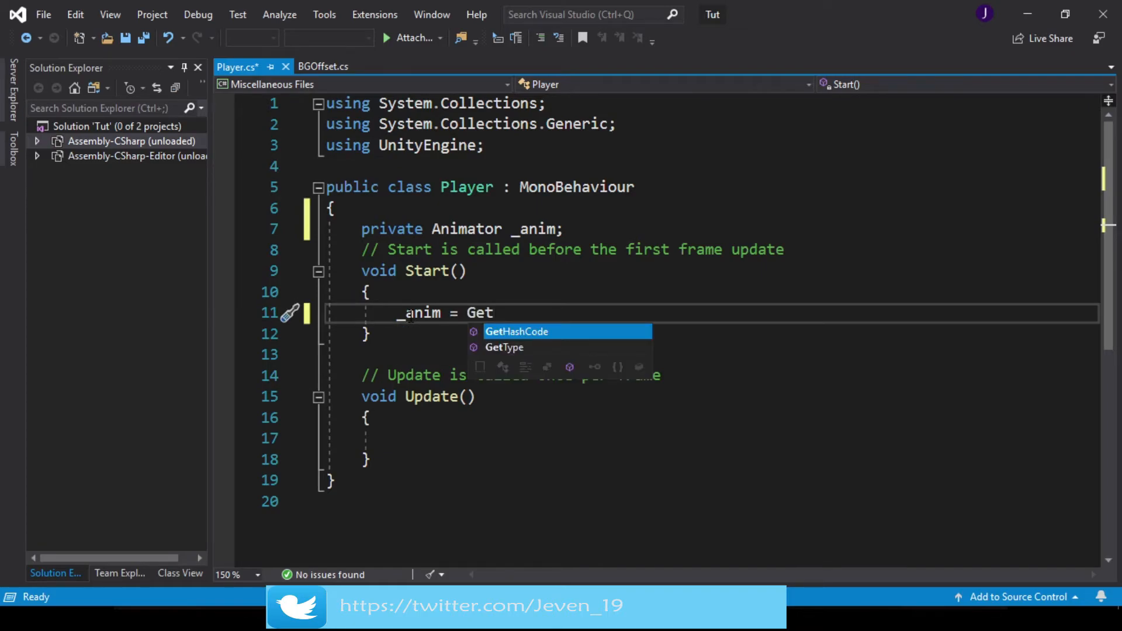
type("Component")
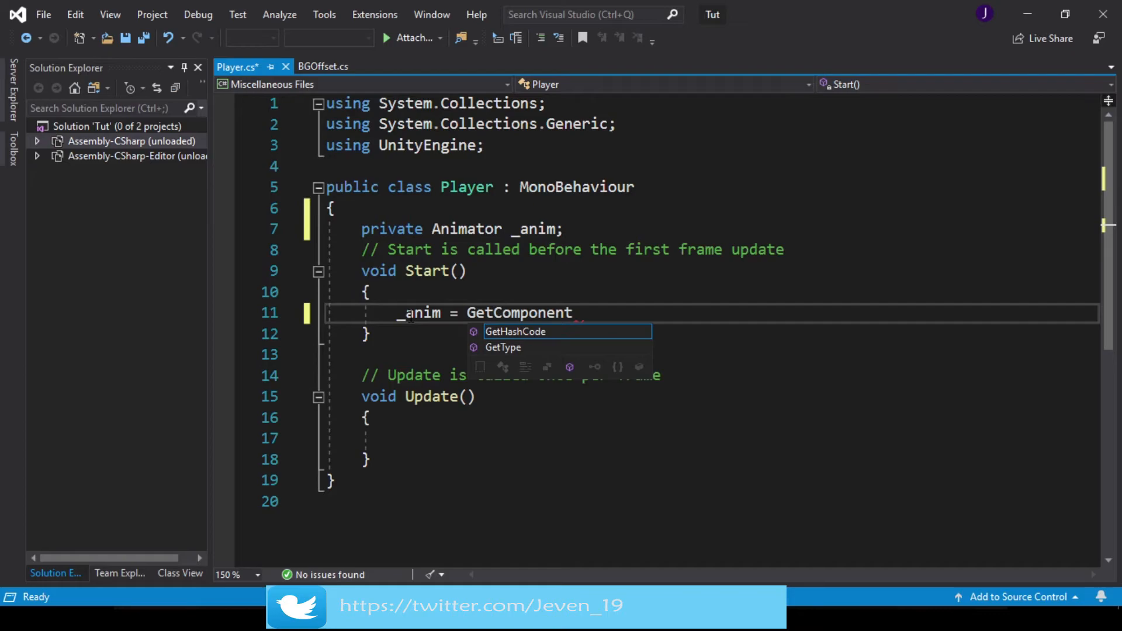
type("<Animat")
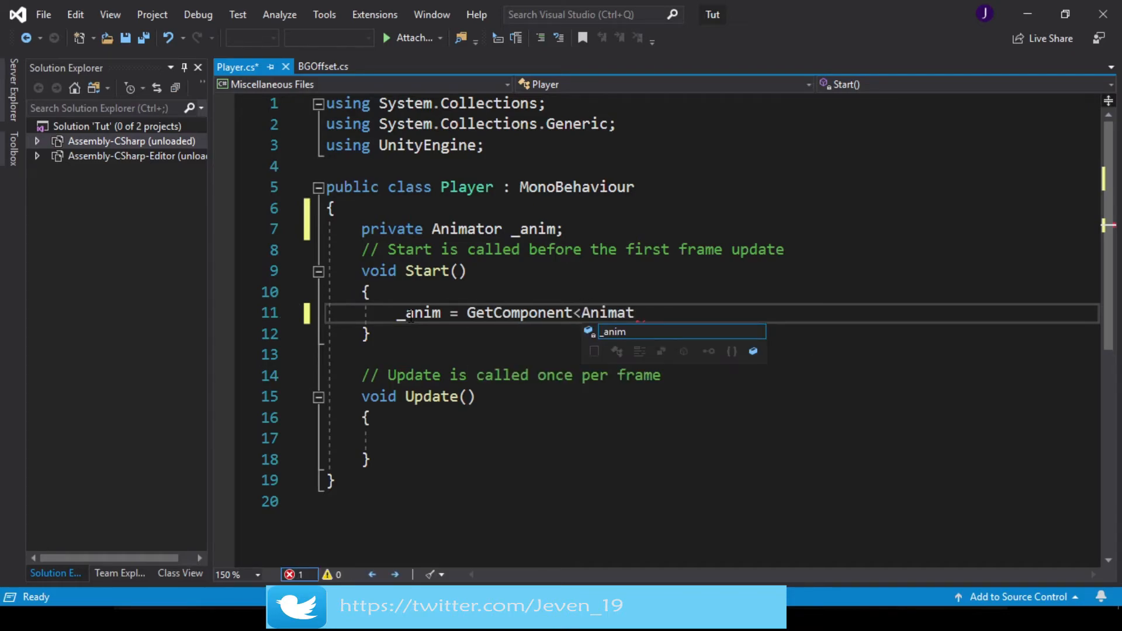
type("or>")
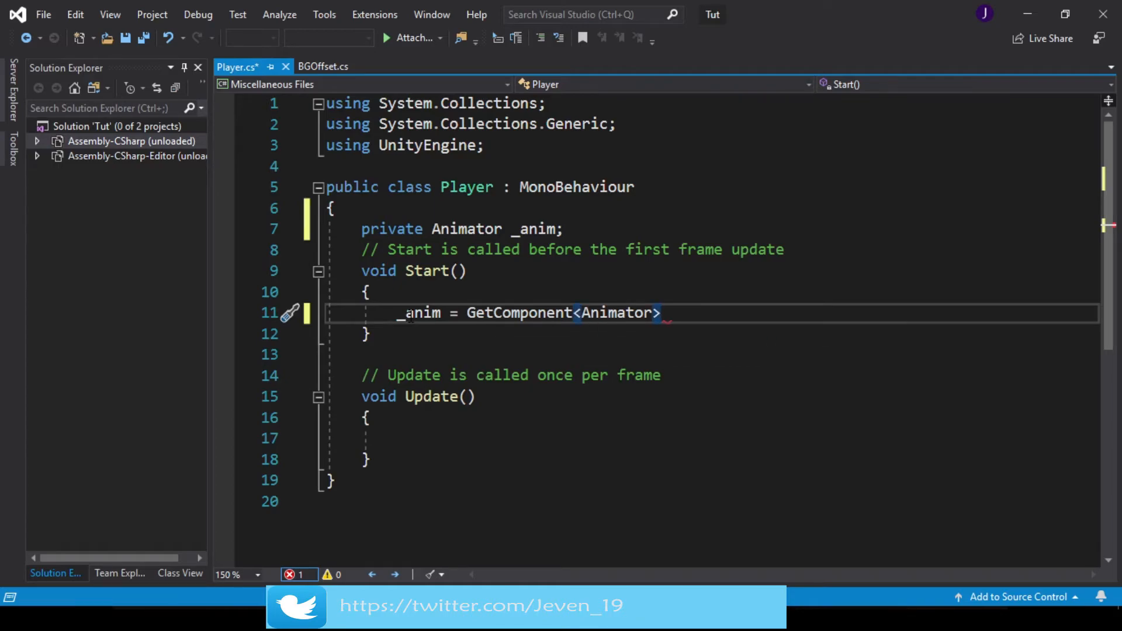
type("();")
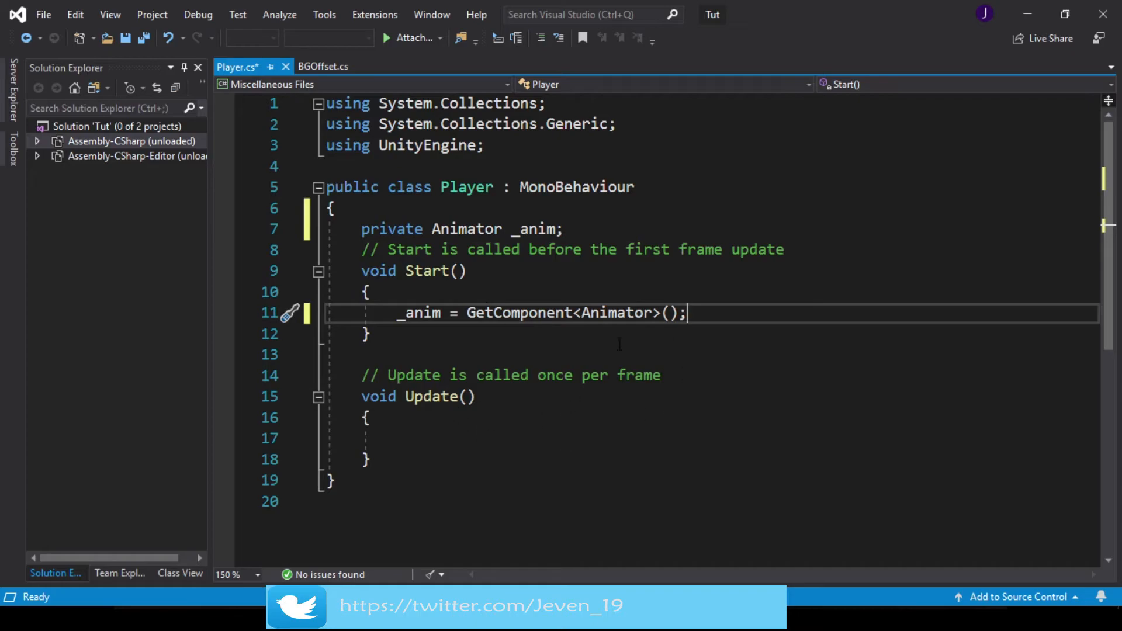
Add an if block to the Update method with the condition Input.GetMouseButton(0)
left_click(419, 438)
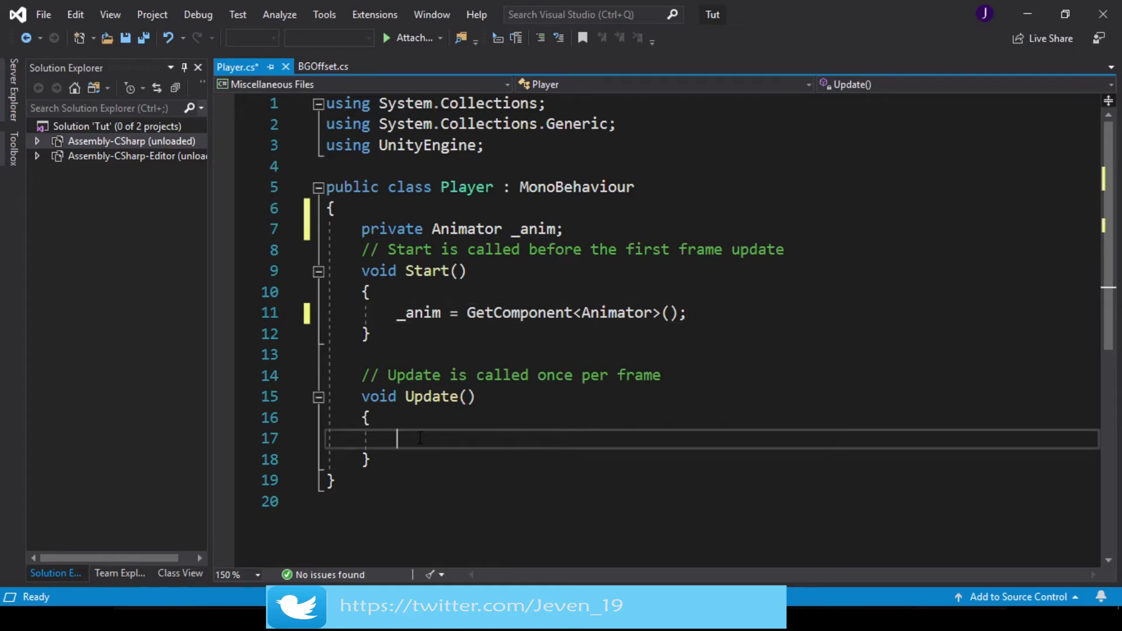
type("if(Input.Get")
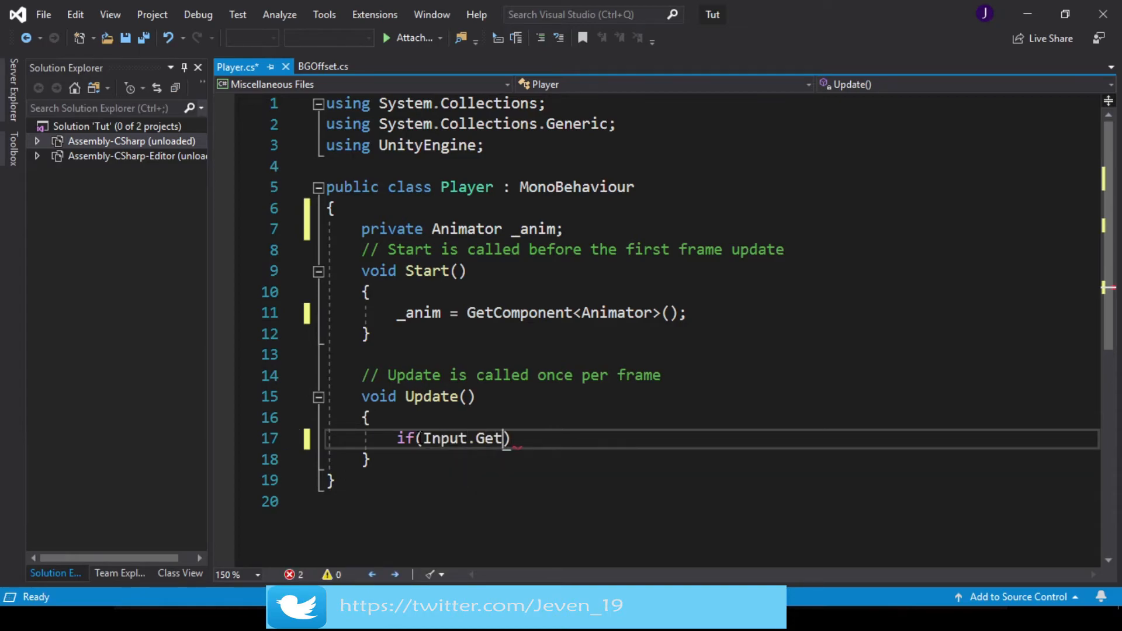
type("MouseButton")
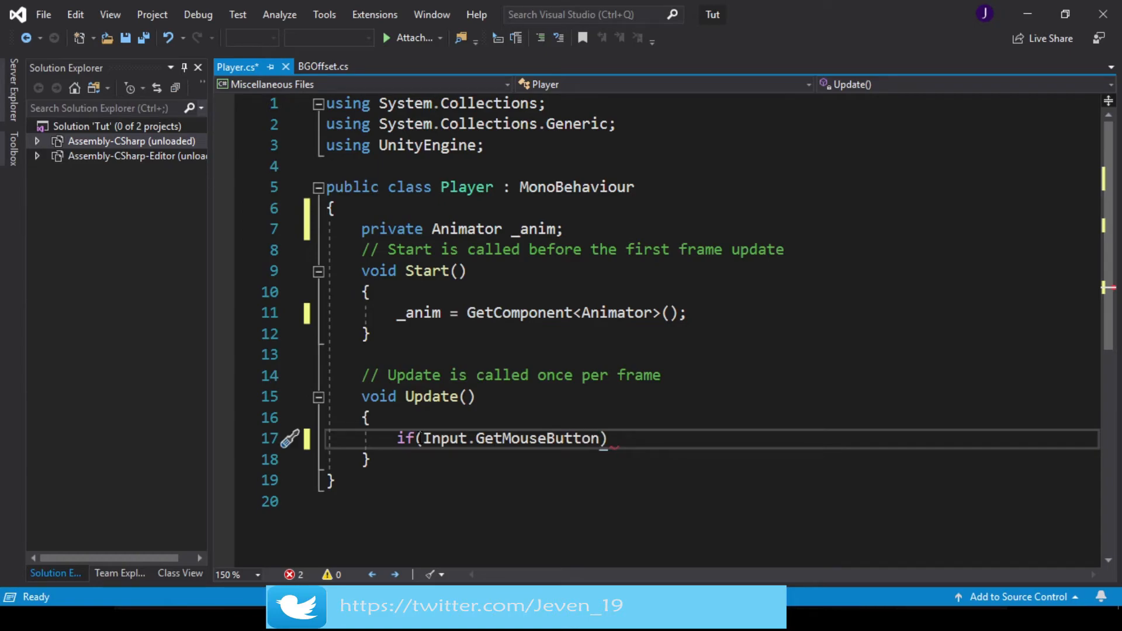
type("(0)) {")
key("Return")
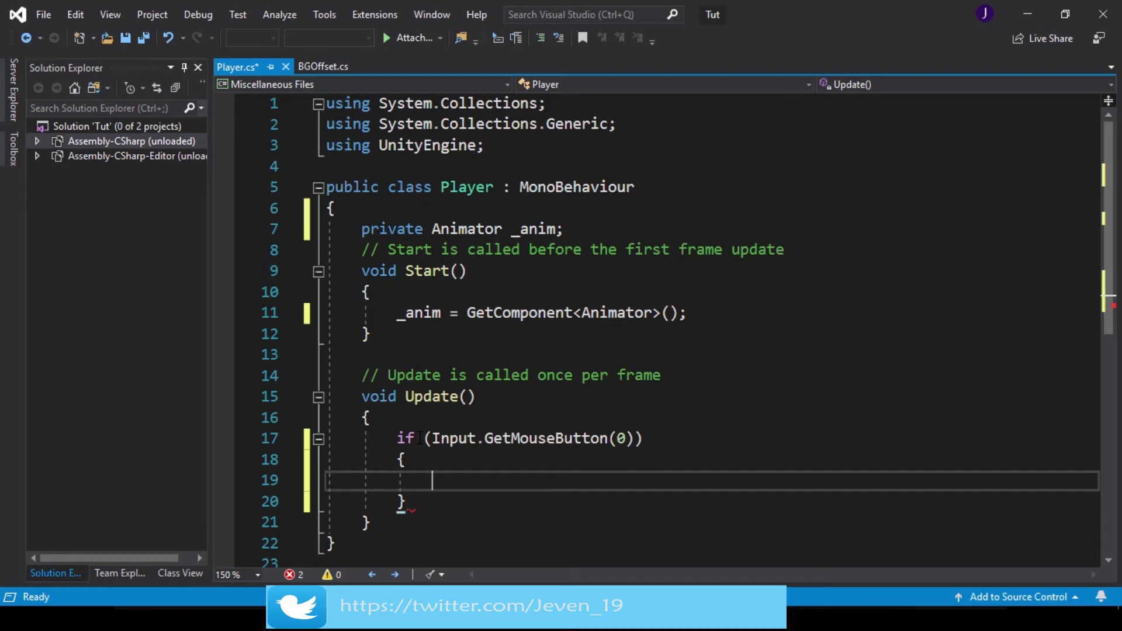
Inside the if block, begin an _anim.SetBool call with "Jump" as its parameter name
type("_anim")
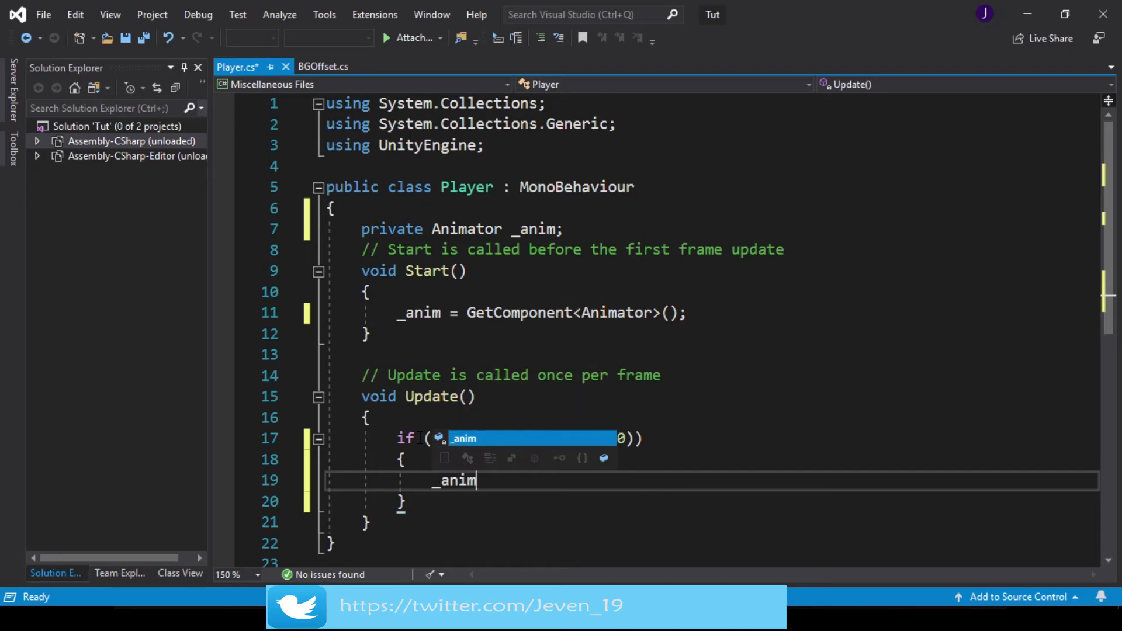
type(".Se")
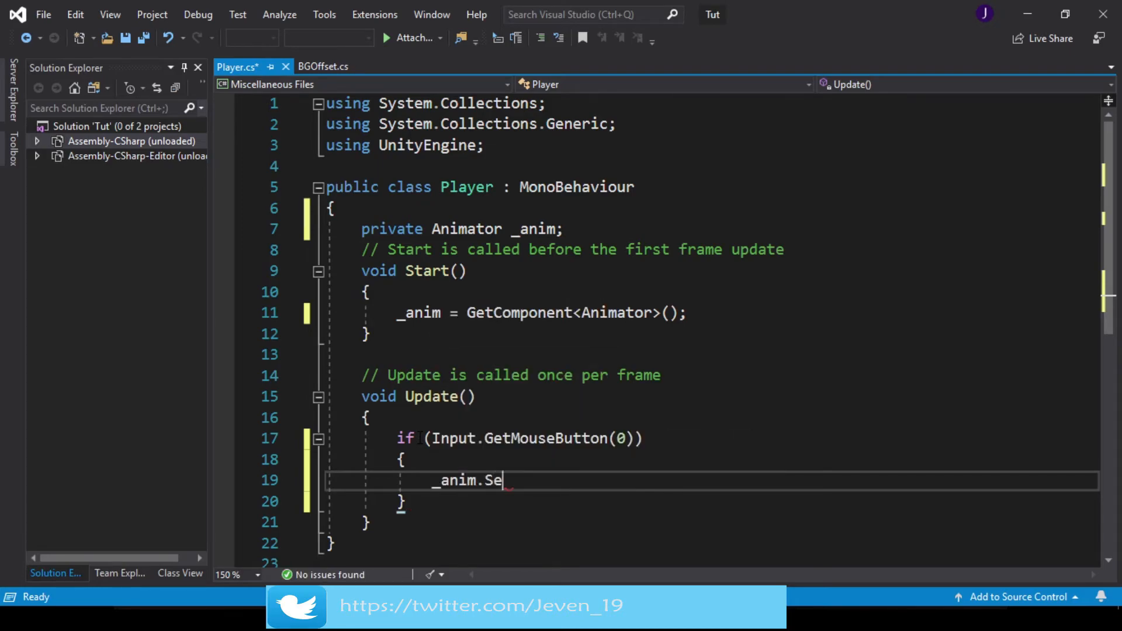
type("tB")
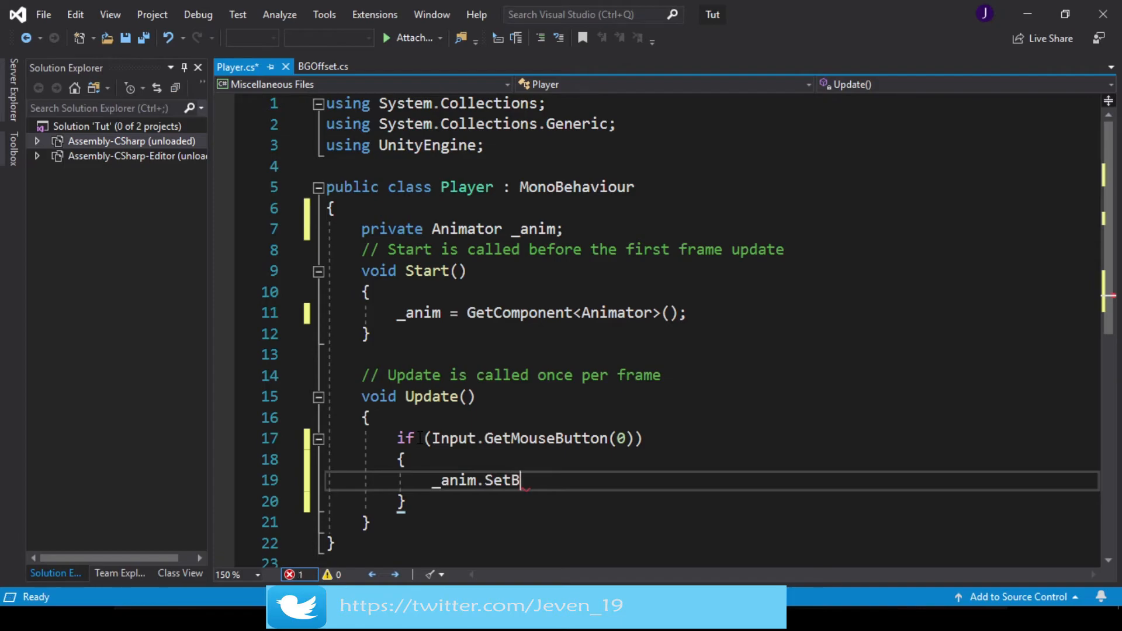
type("ool(")
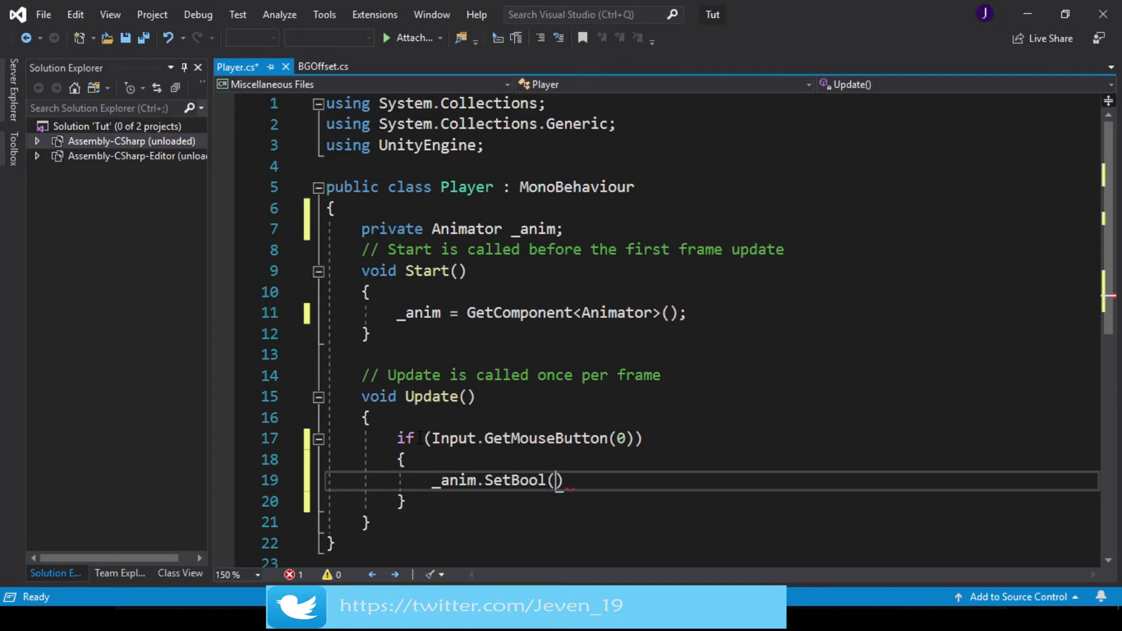
type("\"J")
type("p\"")
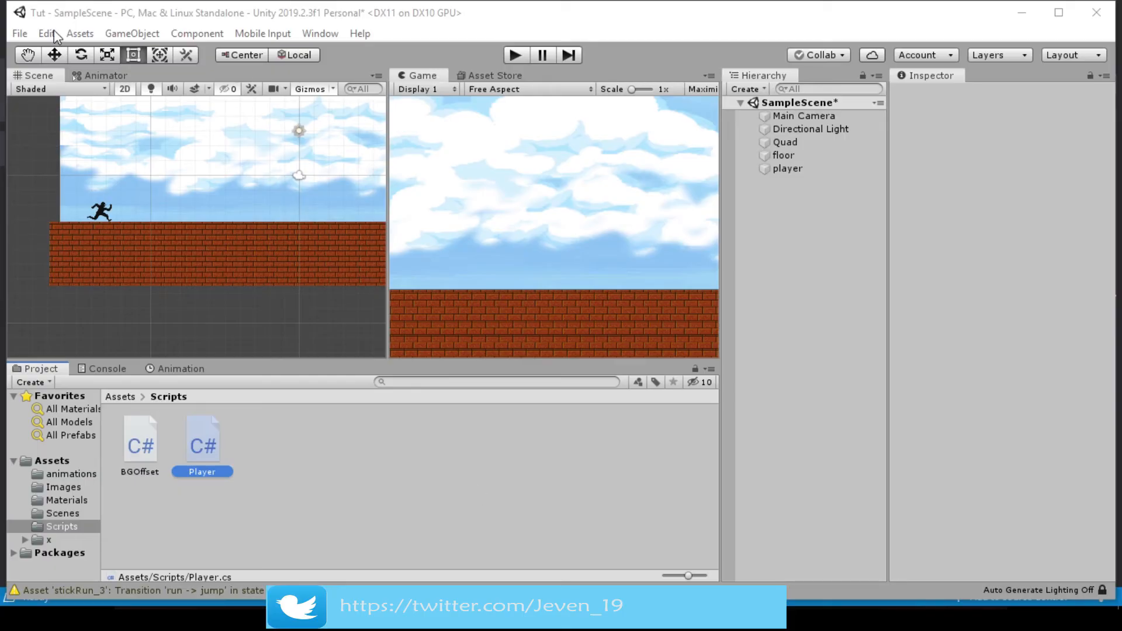
Check the parameter's name in Unity's Animator, then return to Visual Studio and complete the SetBool call with the value true and a semicolon
left_click(88, 75)
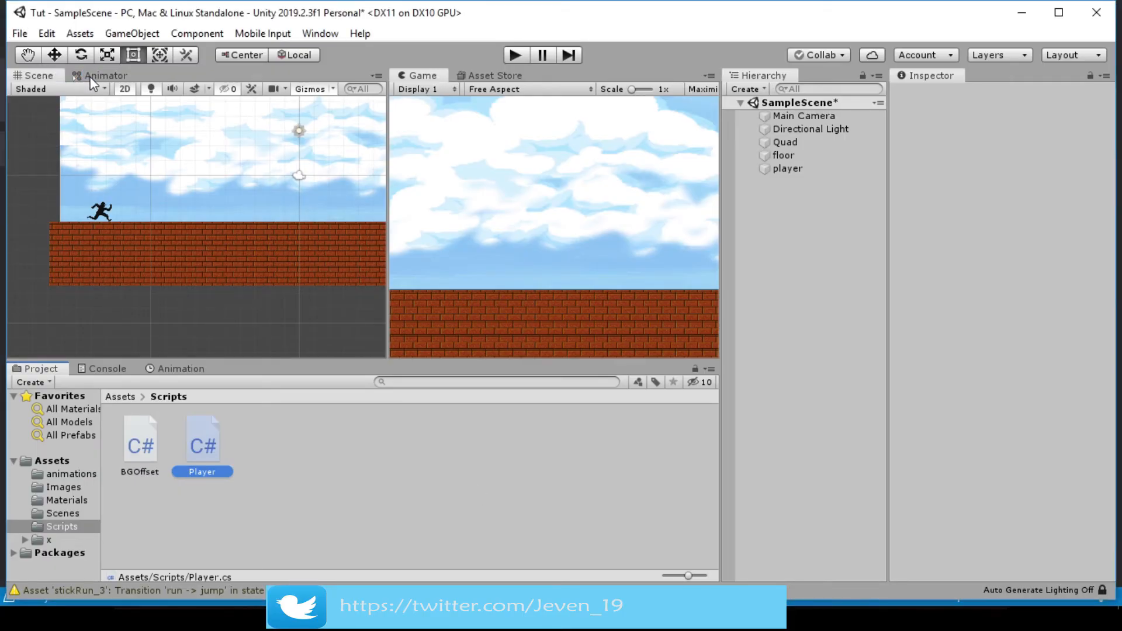
left_click(91, 75)
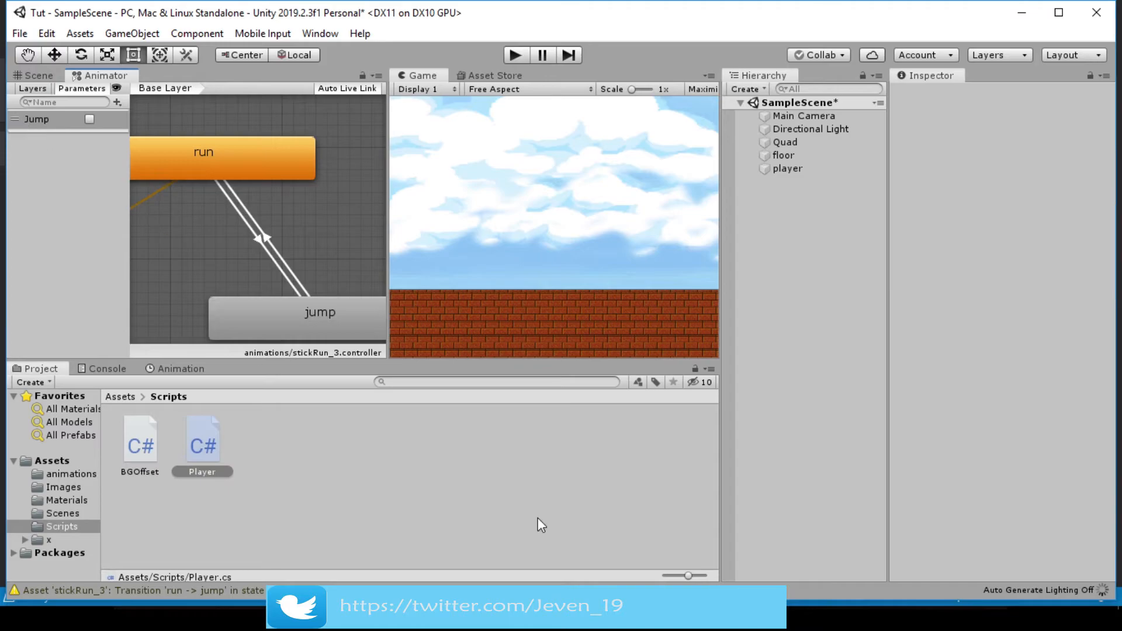
key("alt+Tab")
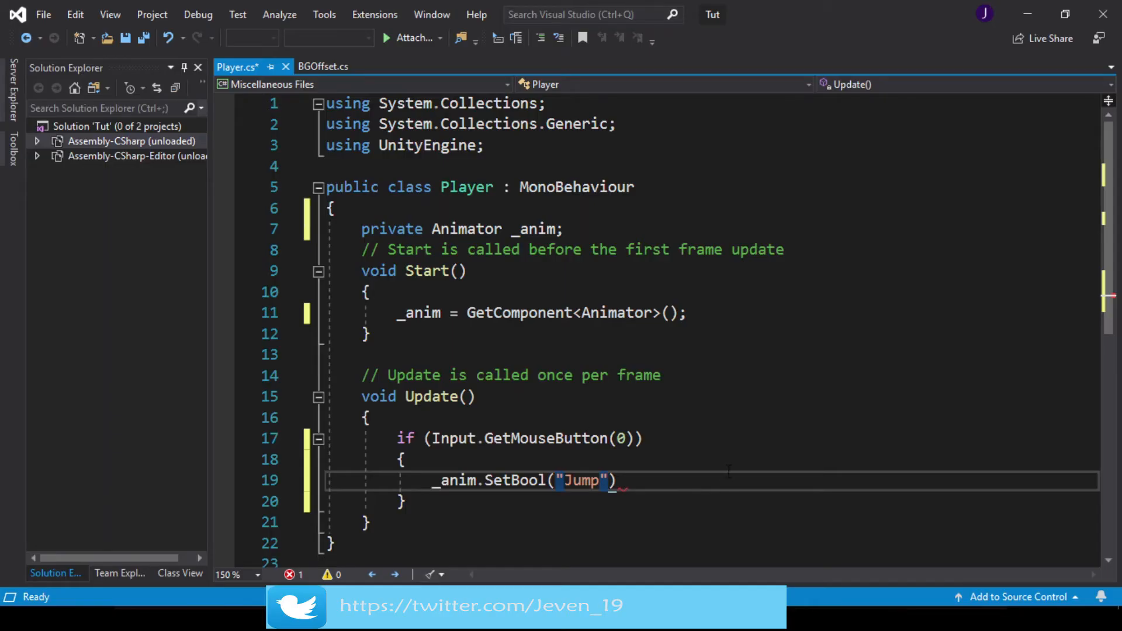
type(",")
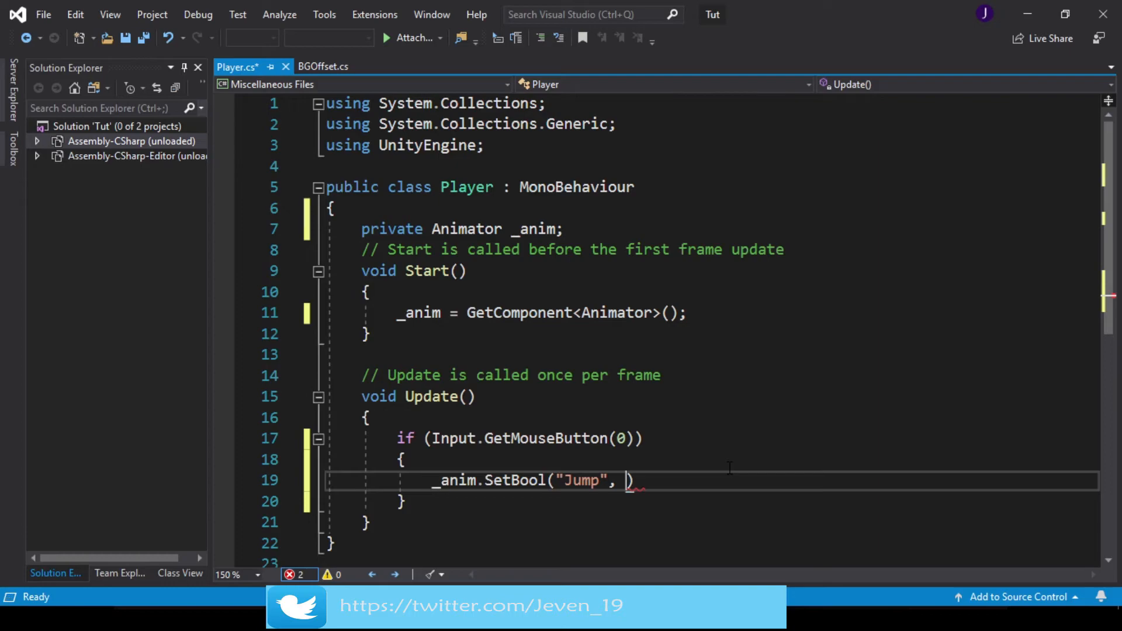
type(" true")
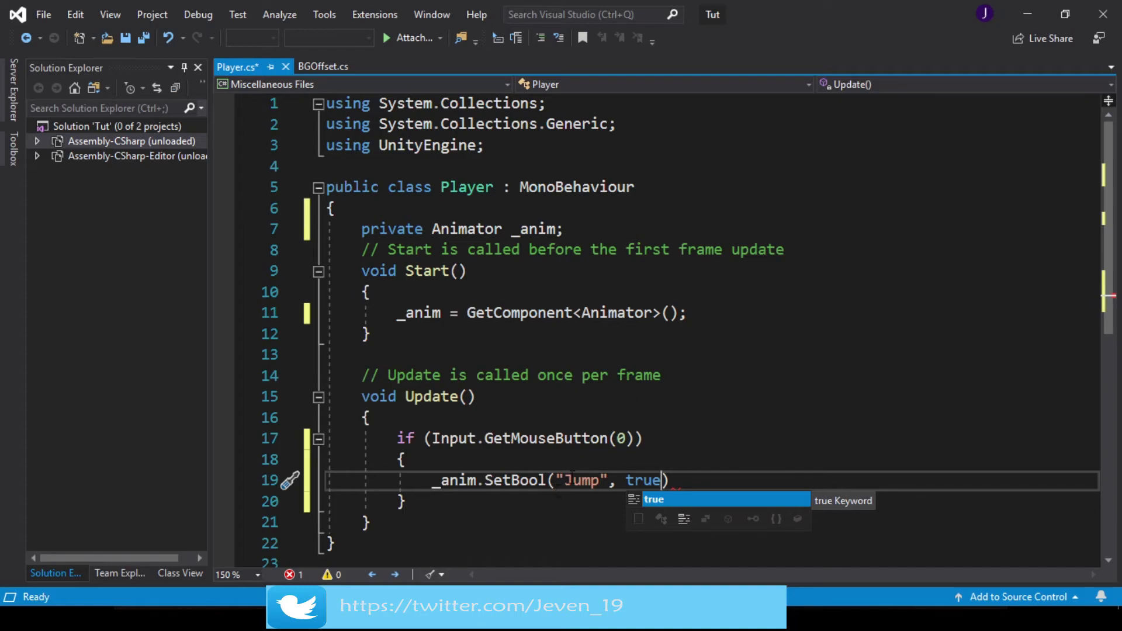
key("Right")
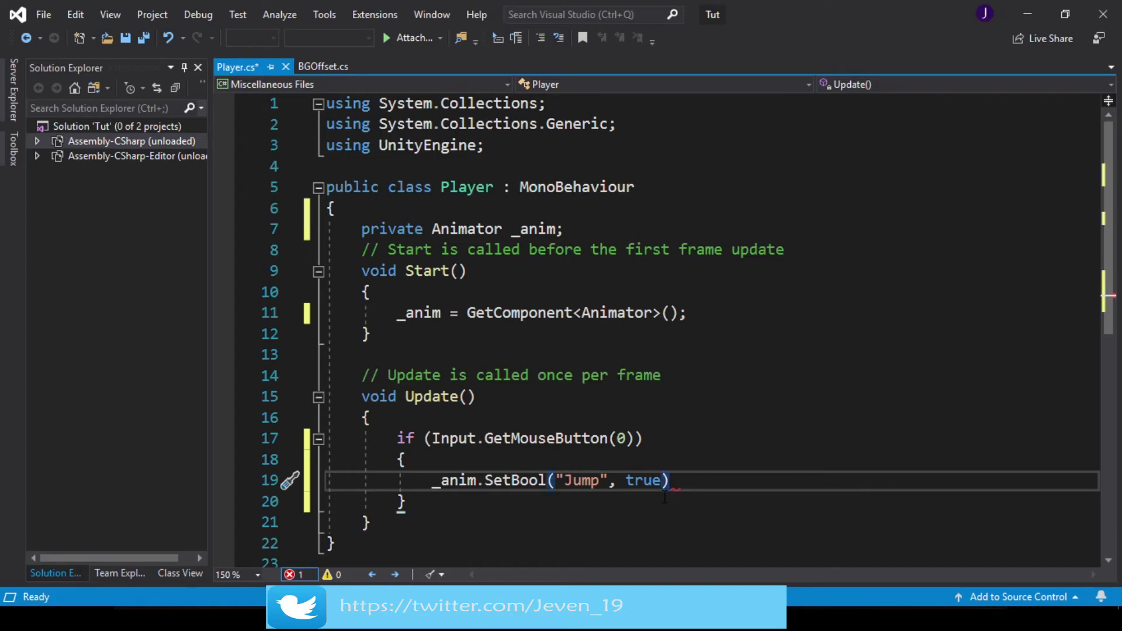
type(";")
Add an else branch after the if block in Update and begin an _anim.Set call inside it
key("Down")
key("Return")
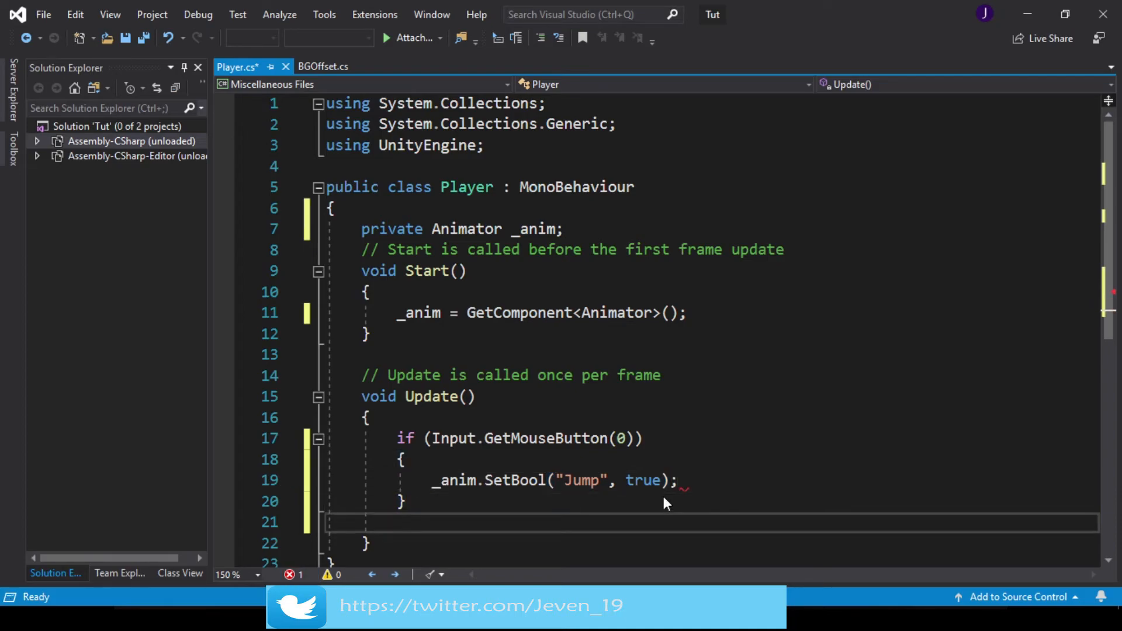
type("else ")
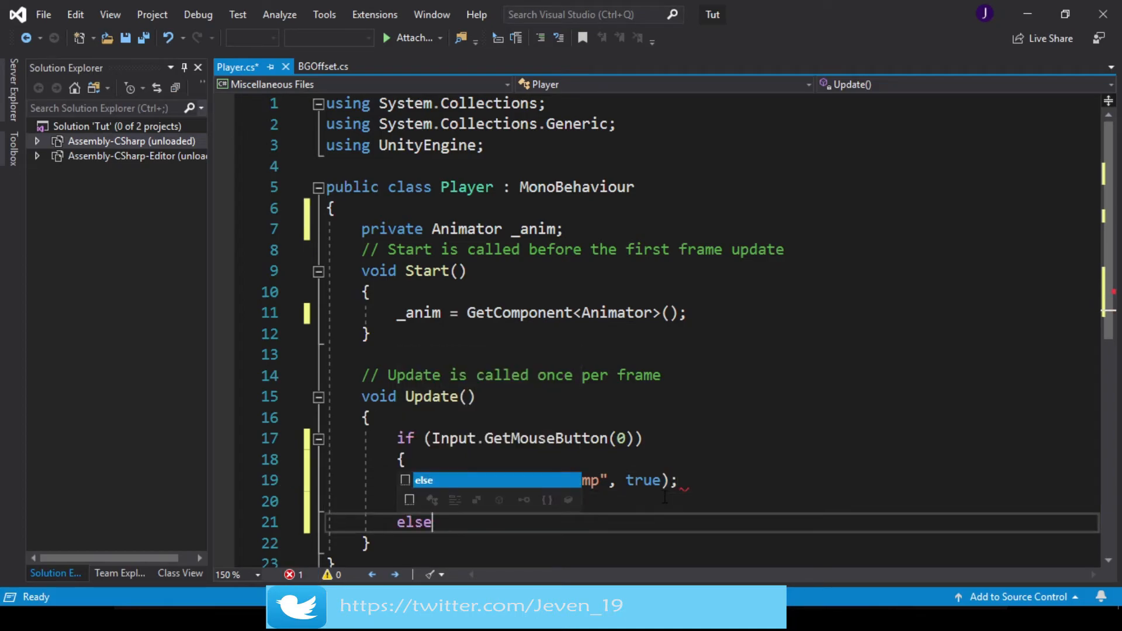
type("()")
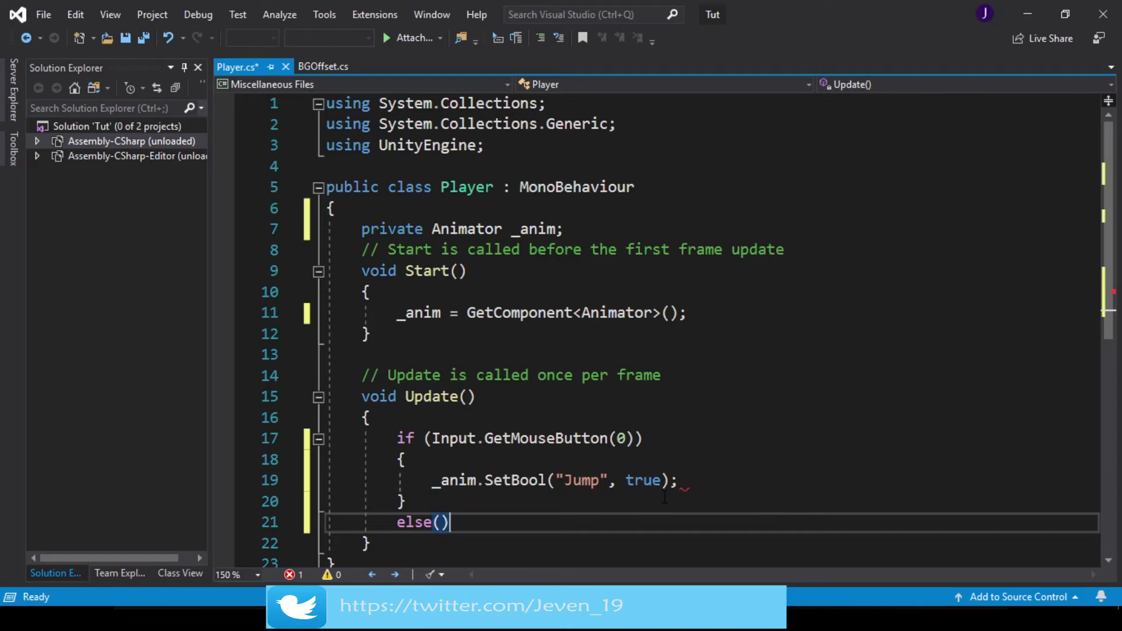
type("{")
key("Return")
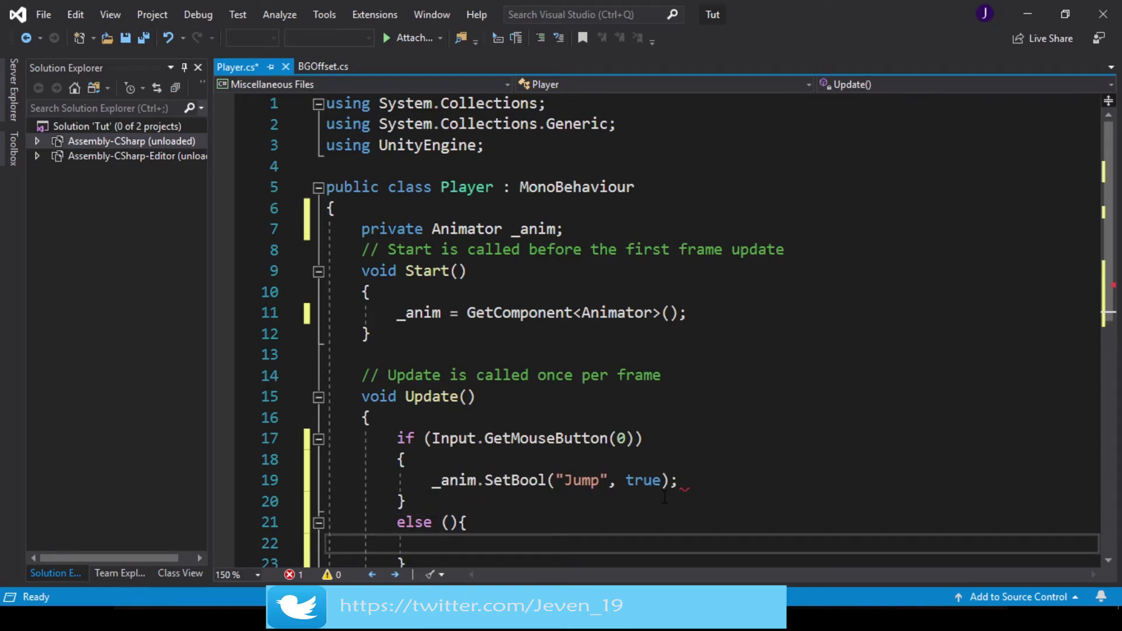
type("_a")
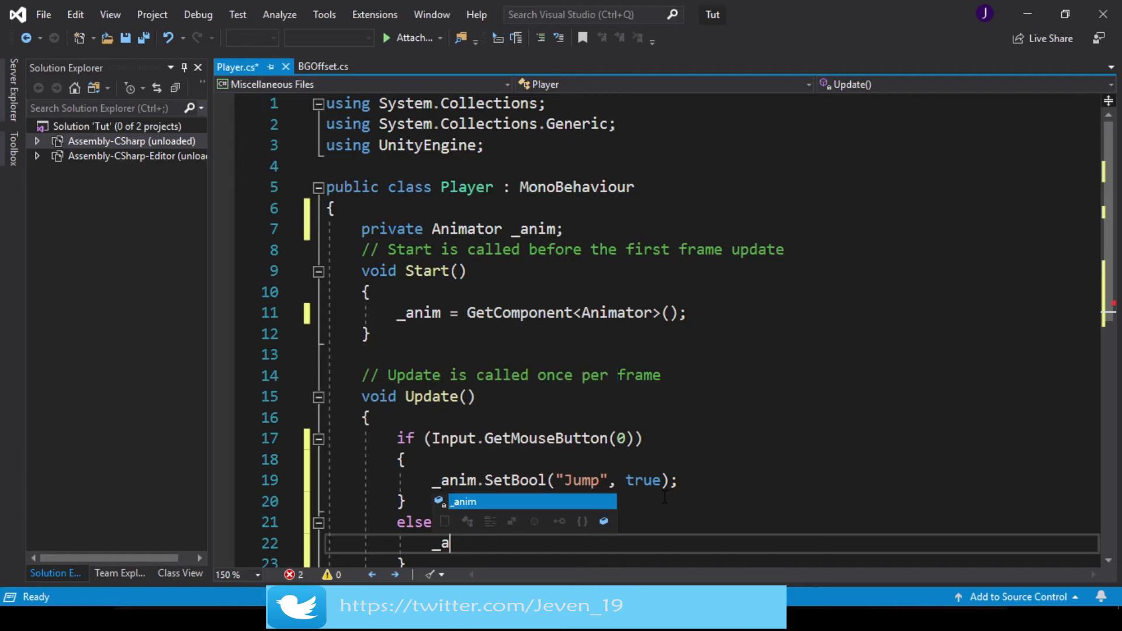
type("nim")
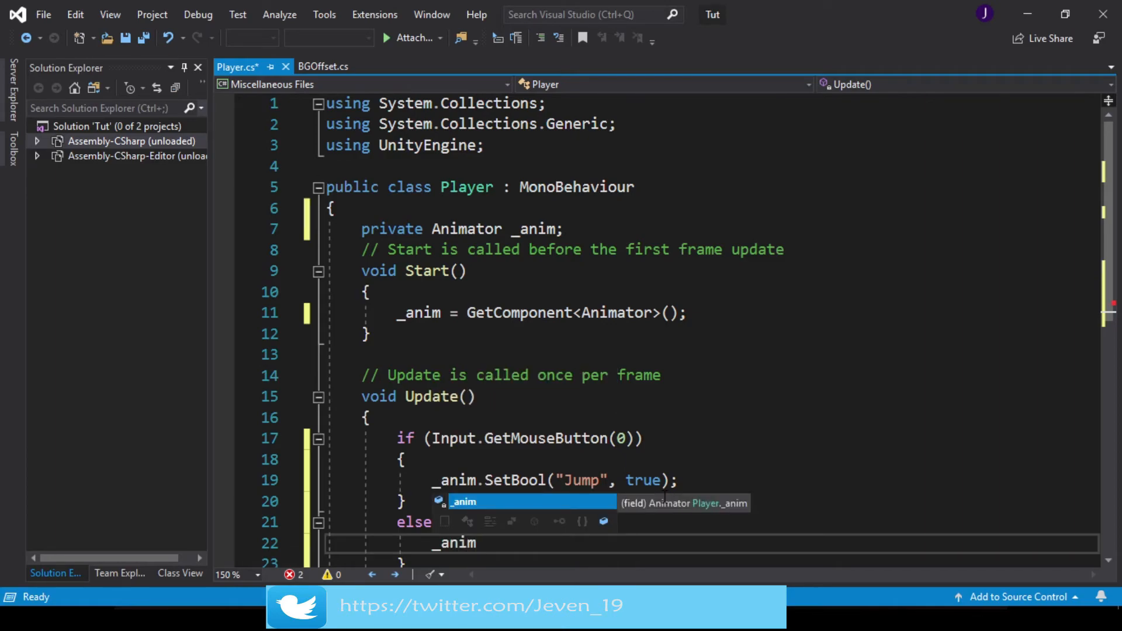
type(".Set")
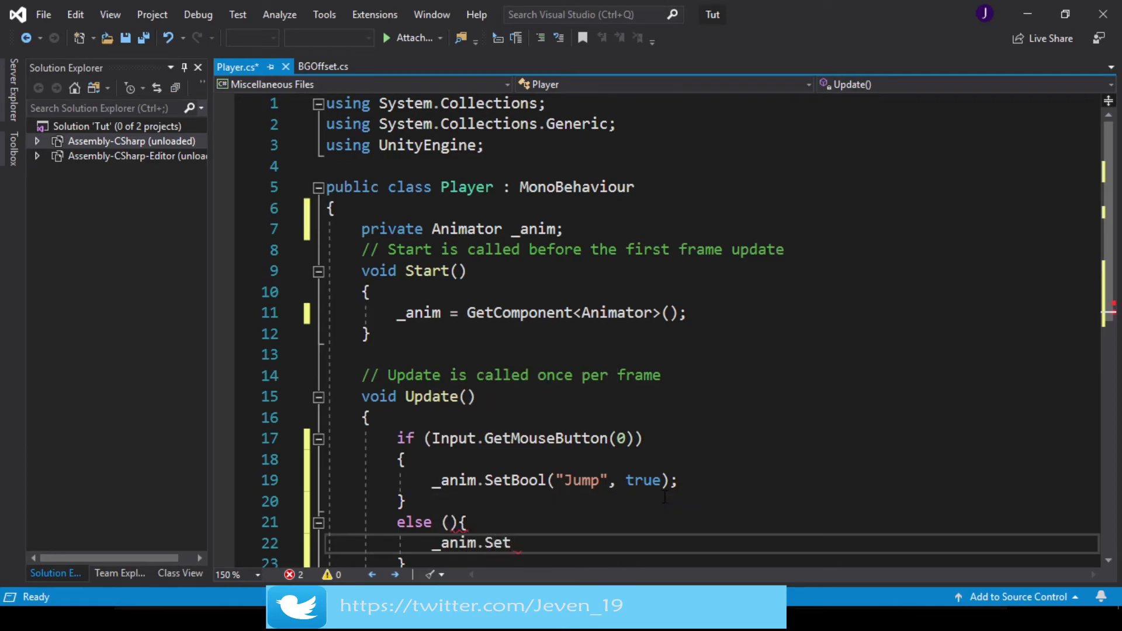
Remove the empty parentheses after else and put its opening brace on its own line
key("Up")
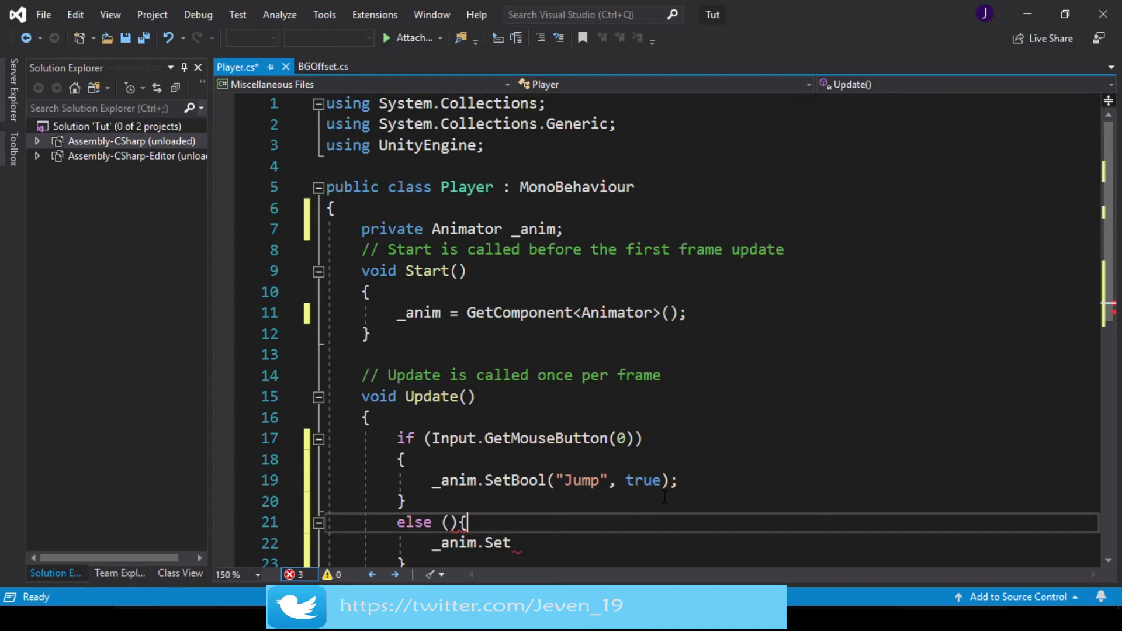
key("Left")
key("BackSpace")
key("BackSpace")
key("BackSpace")
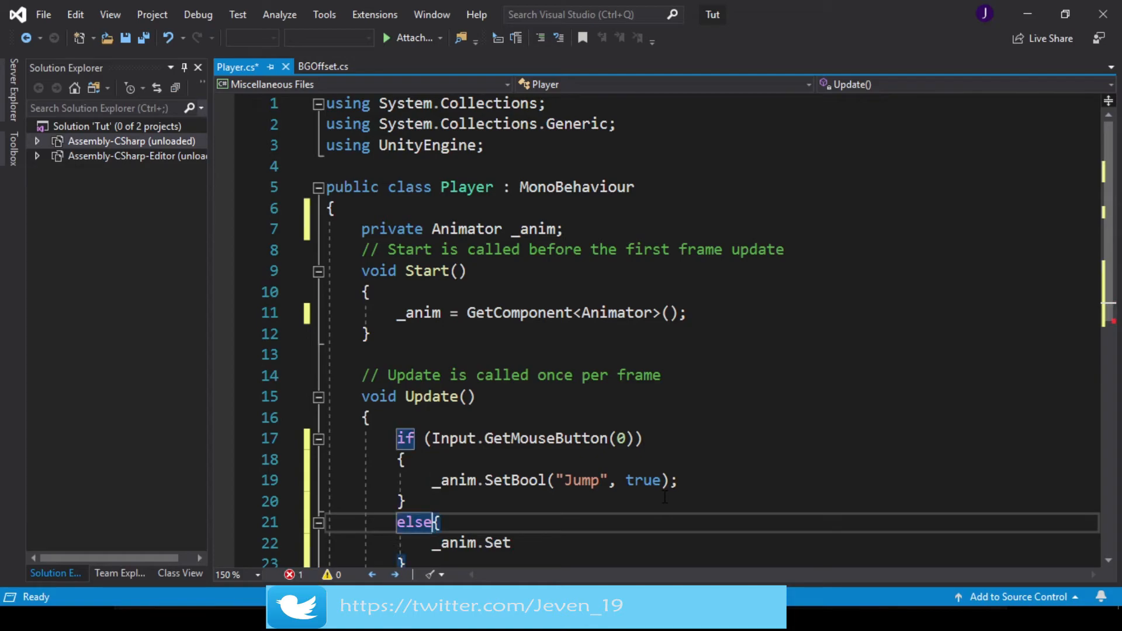
key("Return")
key("Down")
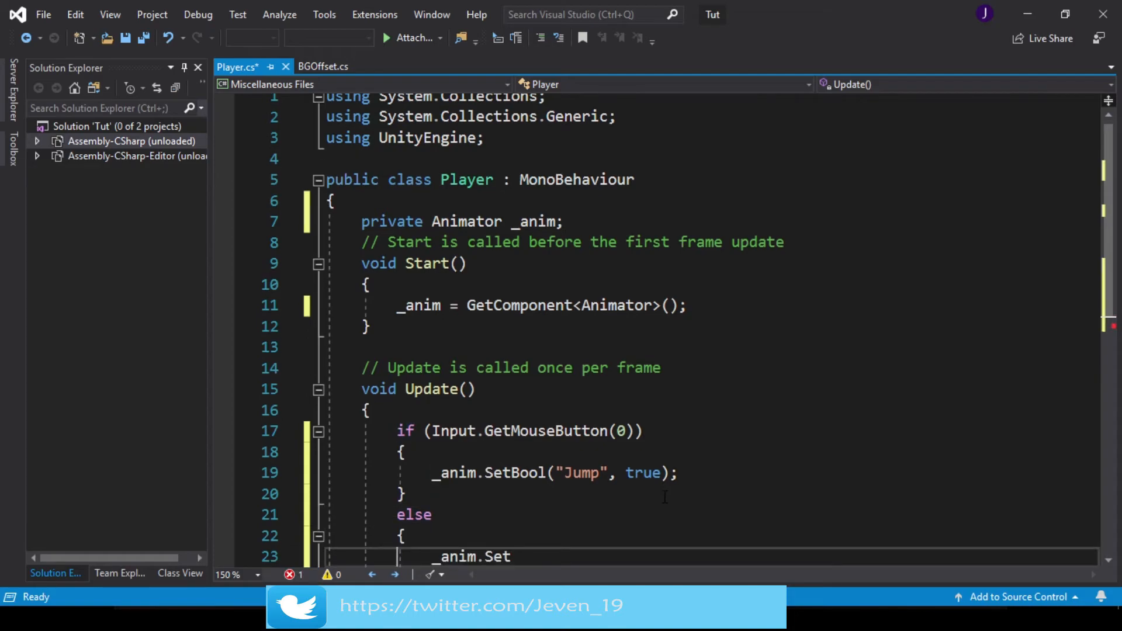
Complete the call in the else block as _anim.SetBool("Jump", false); and save the Player script
type("Bool(")
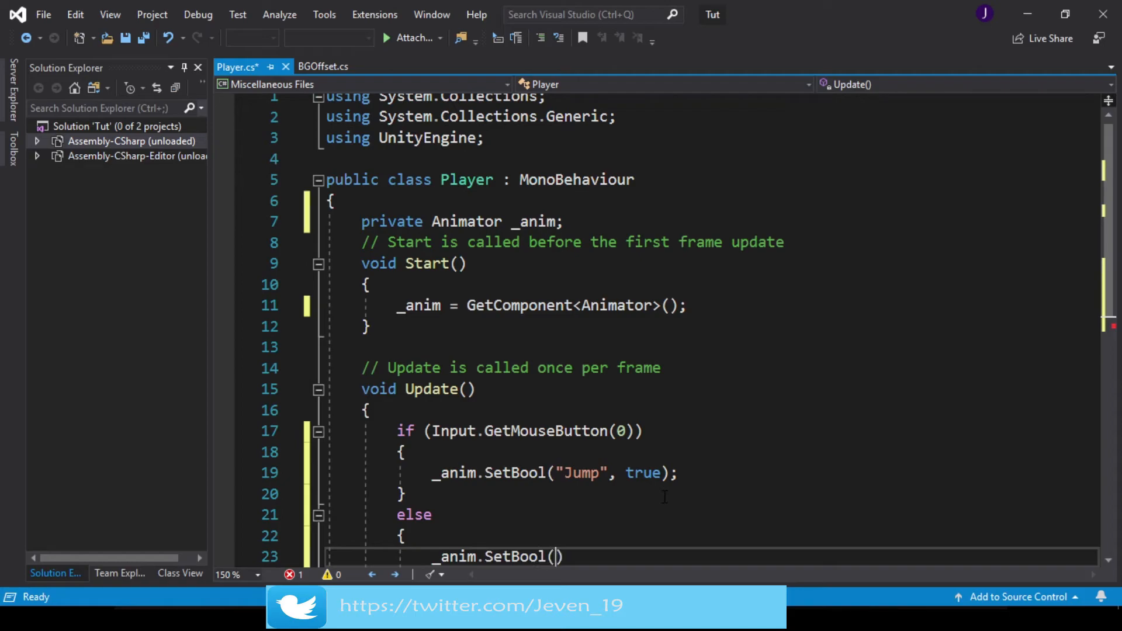
type("\"Jump\"")
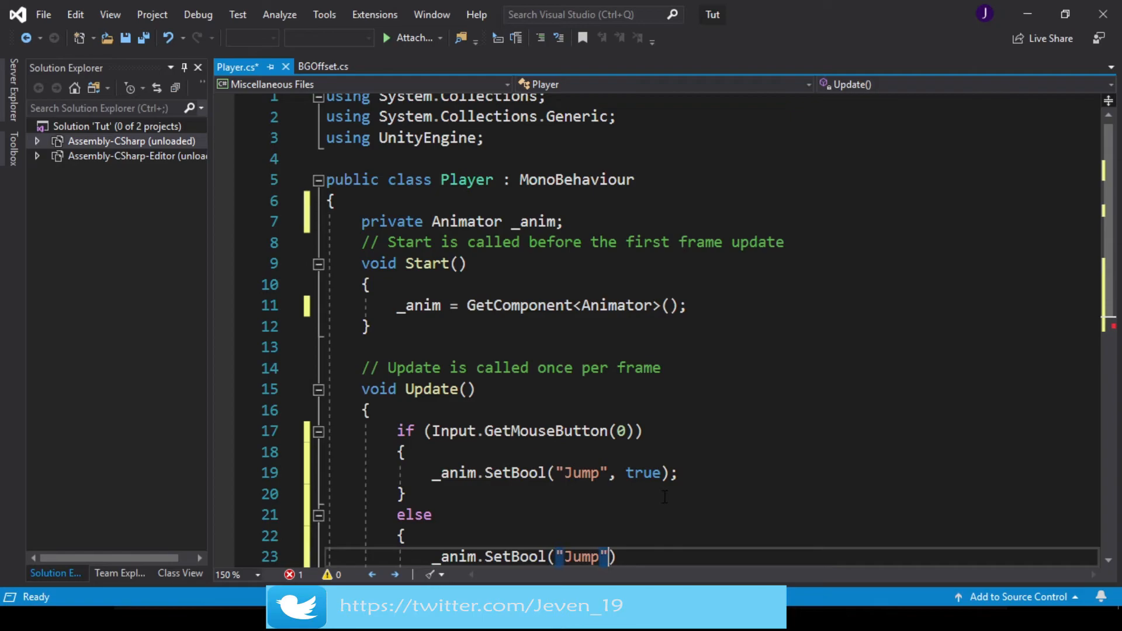
type(", false);")
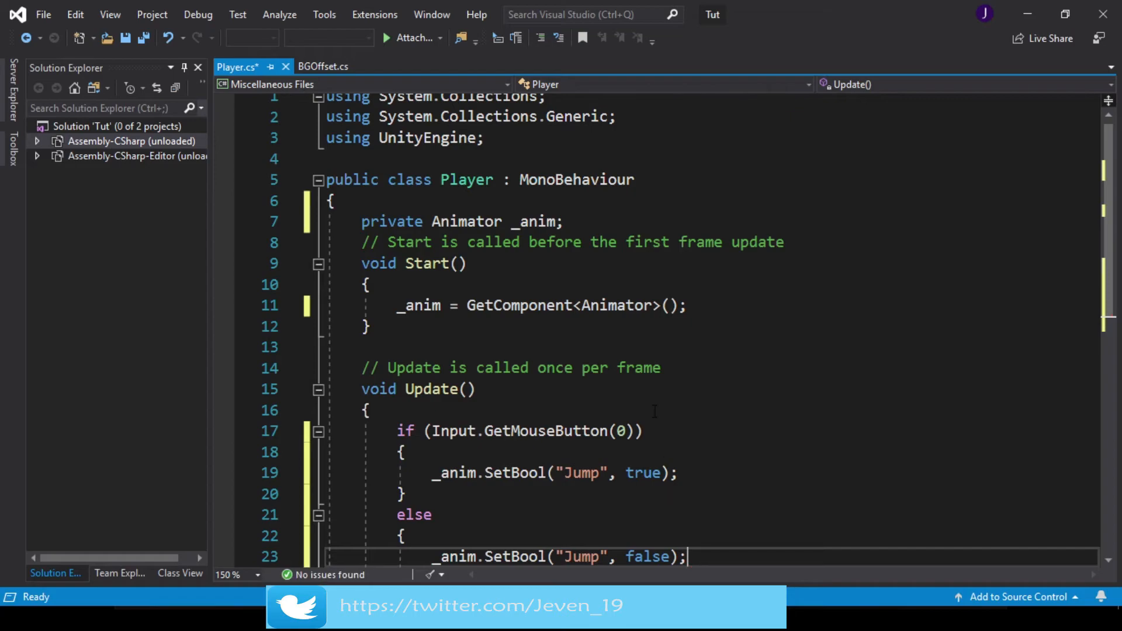
scroll(654, 411, "down", 5)
scroll(557, 298, "up", 4)
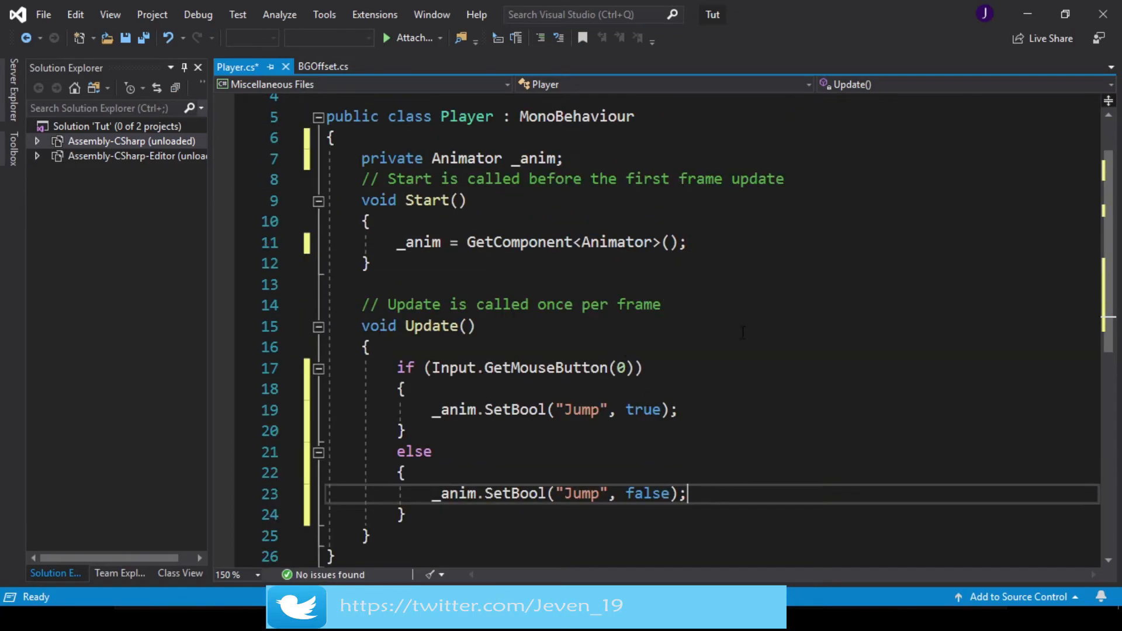
key("ctrl+s")
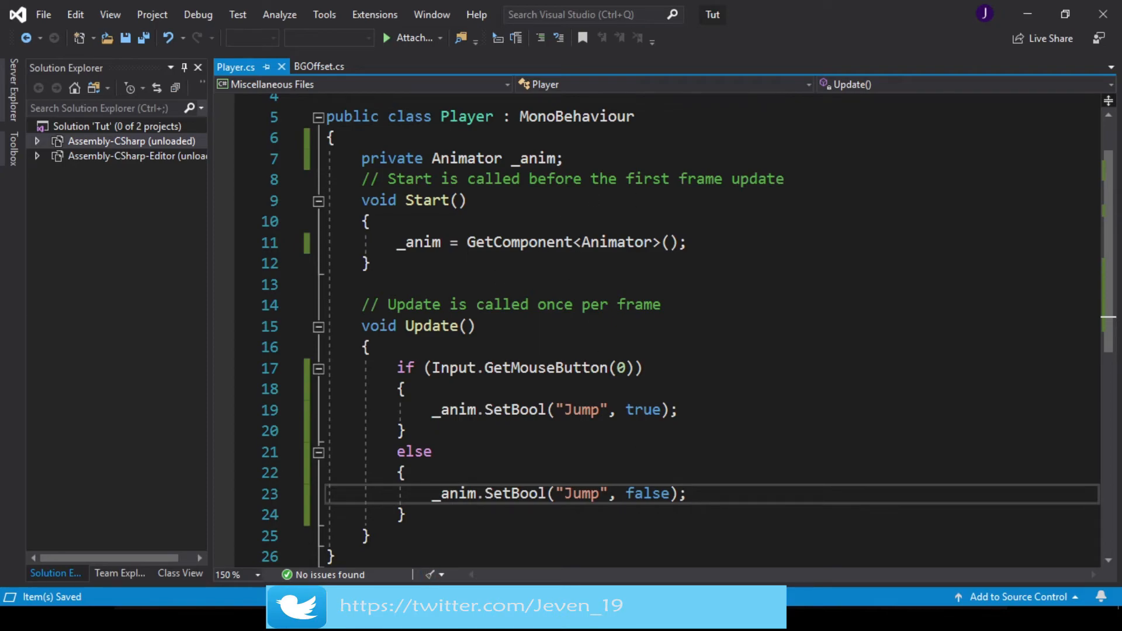
In Unity, attach the Player script to the player object and check the object's components for it
key("alt+Tab")
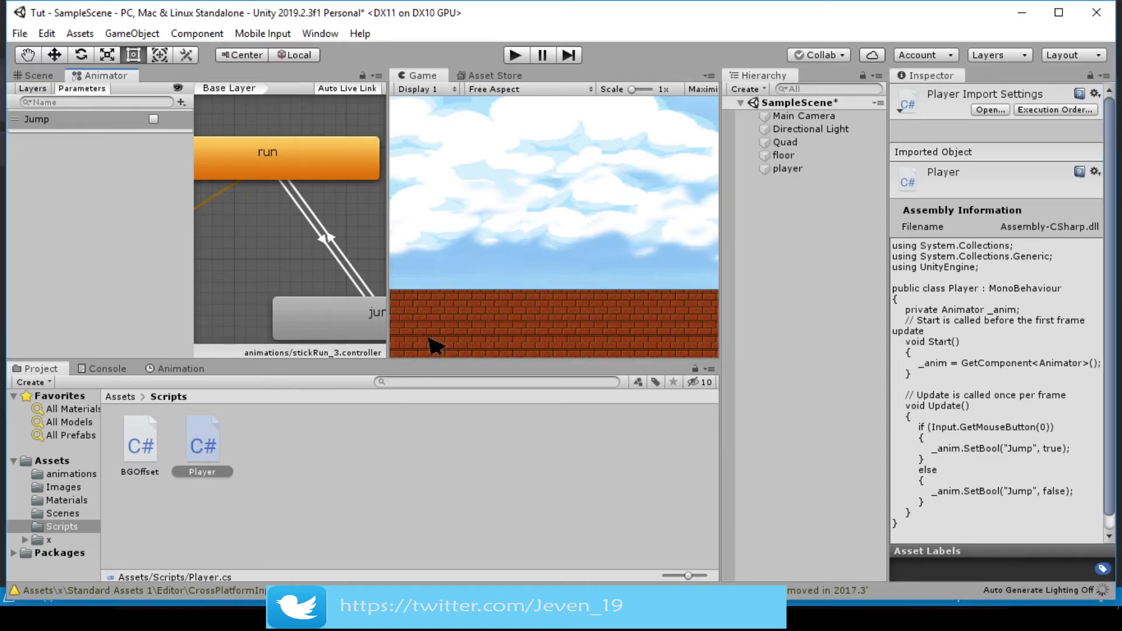
left_click(589, 302)
left_click_drag(201, 443, 799, 170)
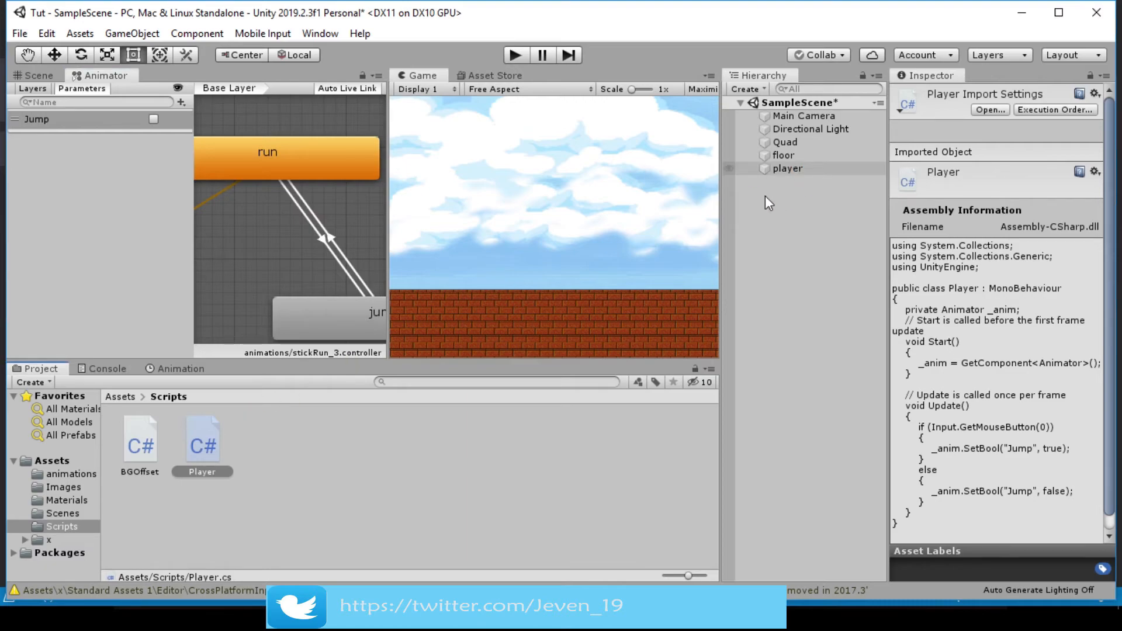
left_click_drag(222, 419, 777, 170)
left_click(788, 166)
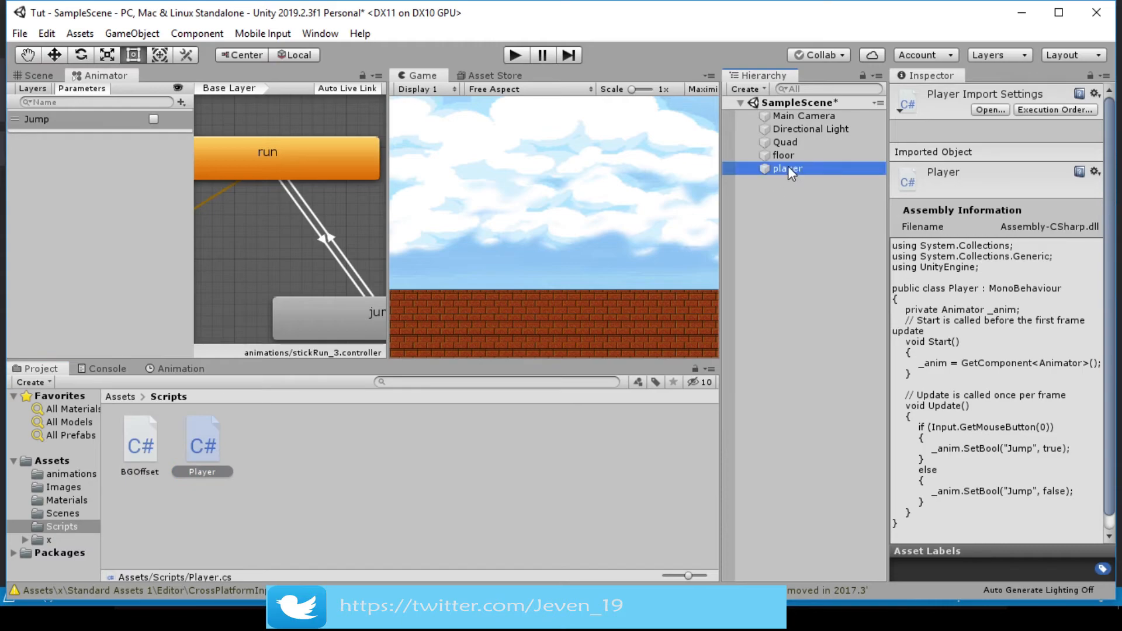
scroll(939, 357, "down", 8)
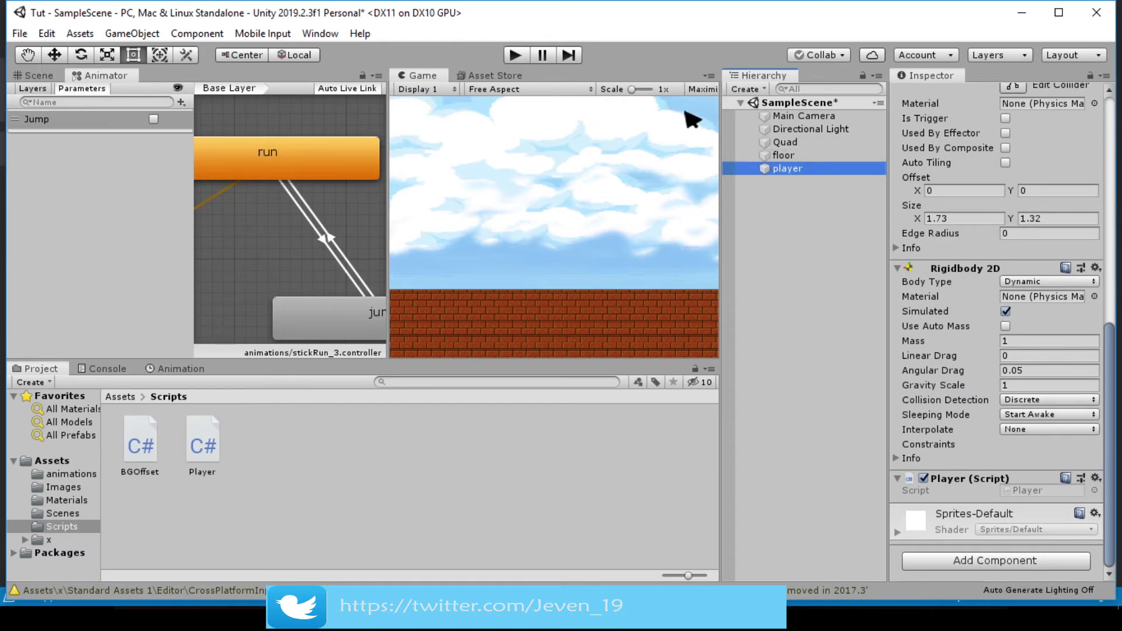
Examine the player's list of animation clips and the run and jump states in the Animator graph
left_click(696, 89)
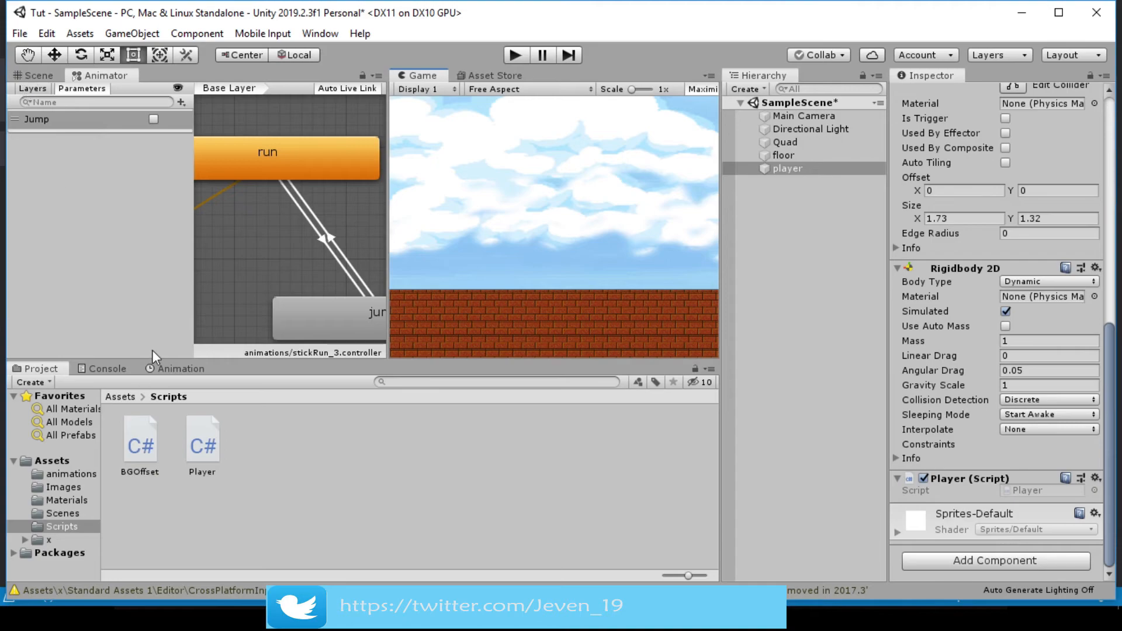
left_click(164, 370)
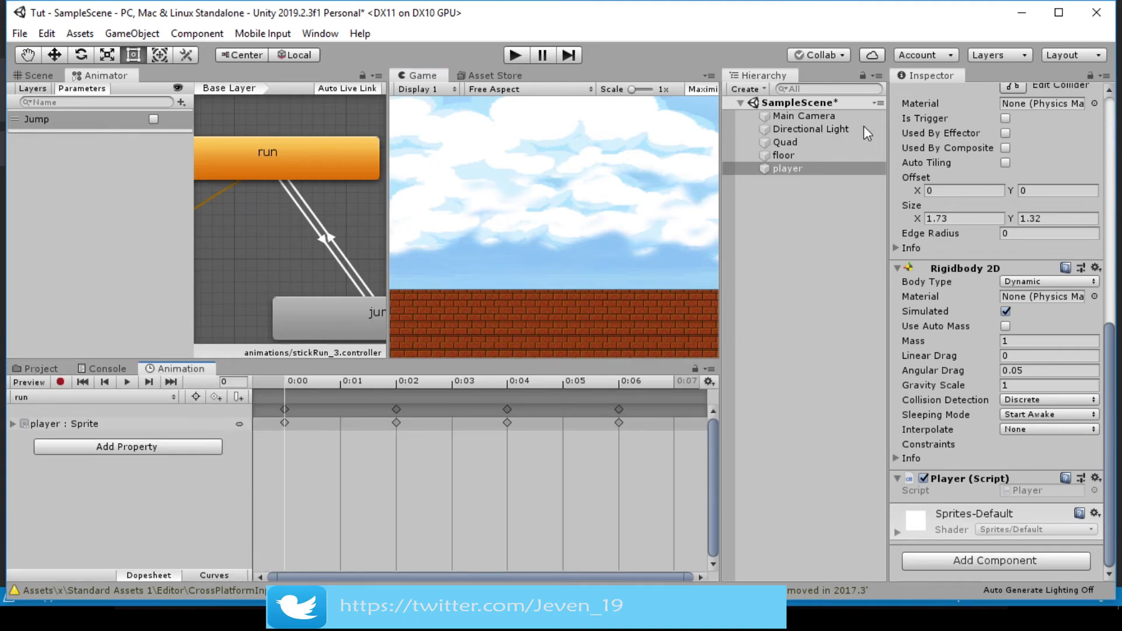
left_click(139, 398)
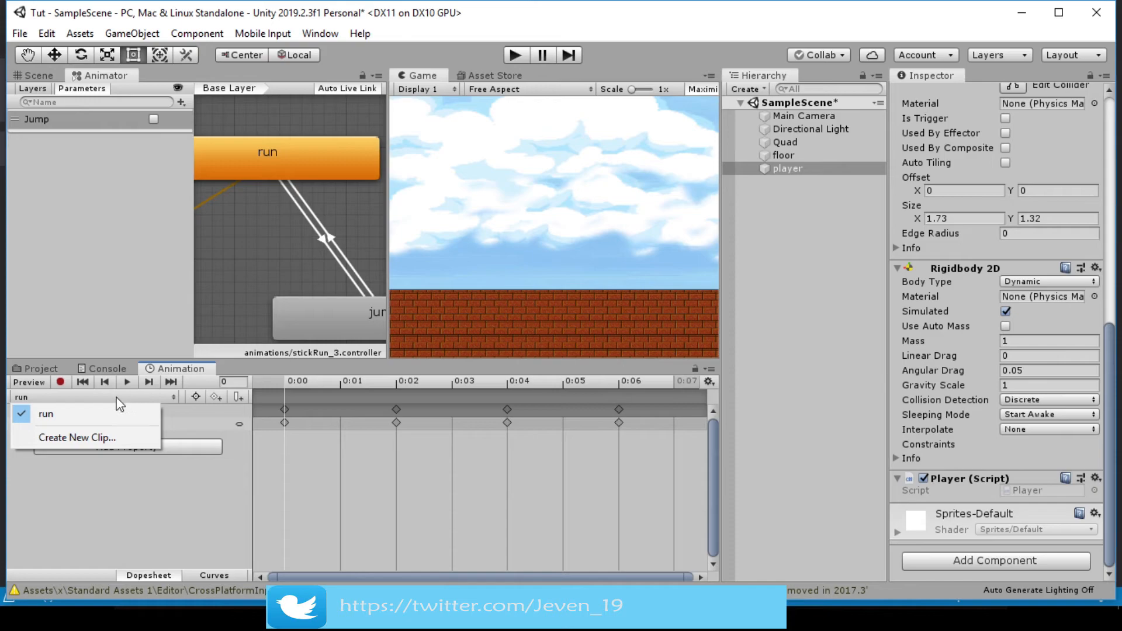
left_click(175, 397)
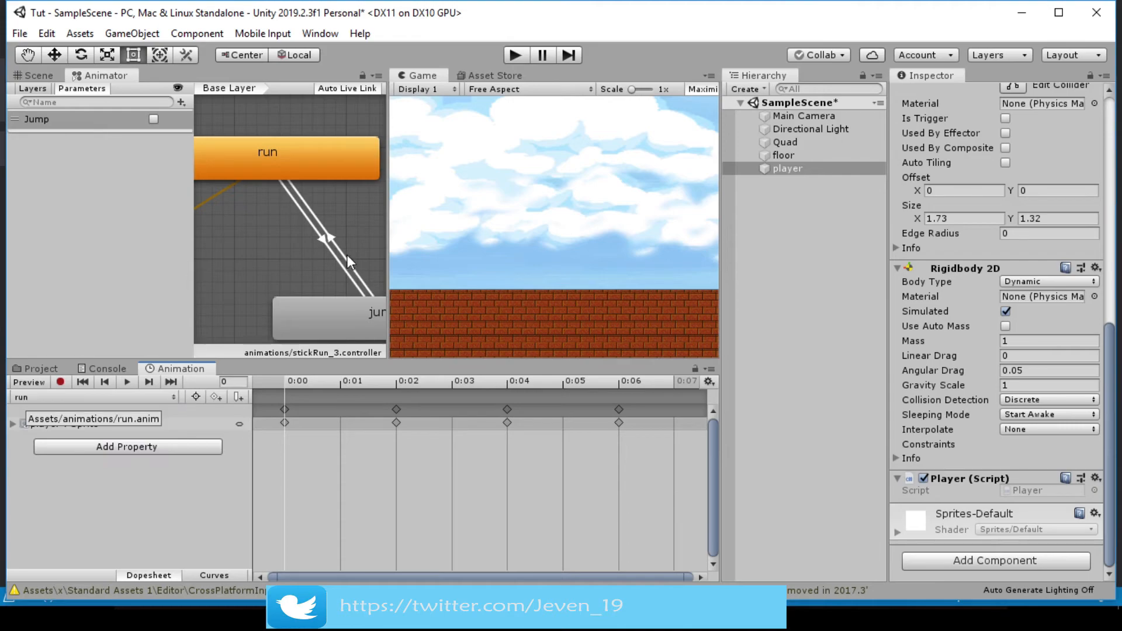
scroll(309, 247, "down", 5)
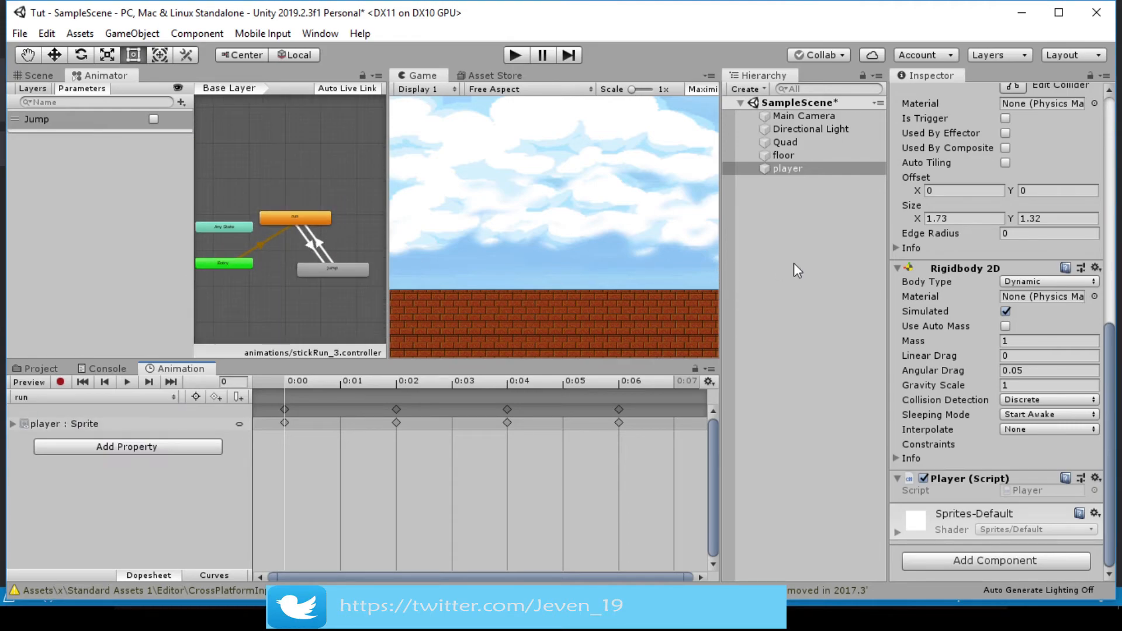
Assign the jump animation clip as the Motion of the jump state in the player's Animator graph
scroll(994, 274, "up", 10)
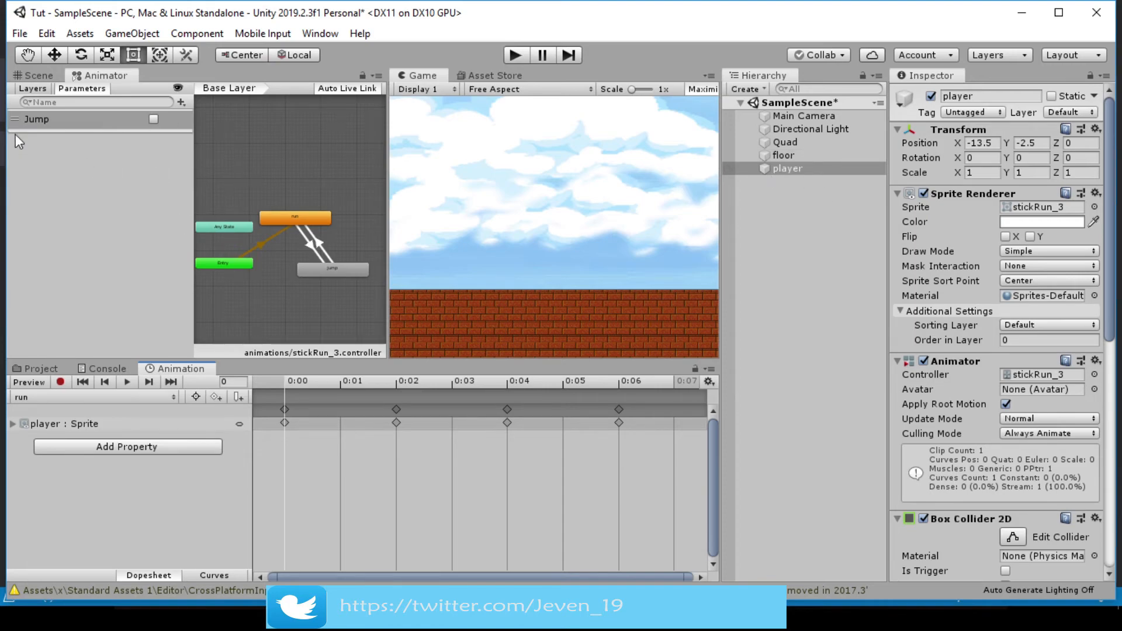
left_click(32, 75)
left_click(81, 74)
scroll(357, 241, "up", 3)
left_click_drag(369, 263, 325, 269)
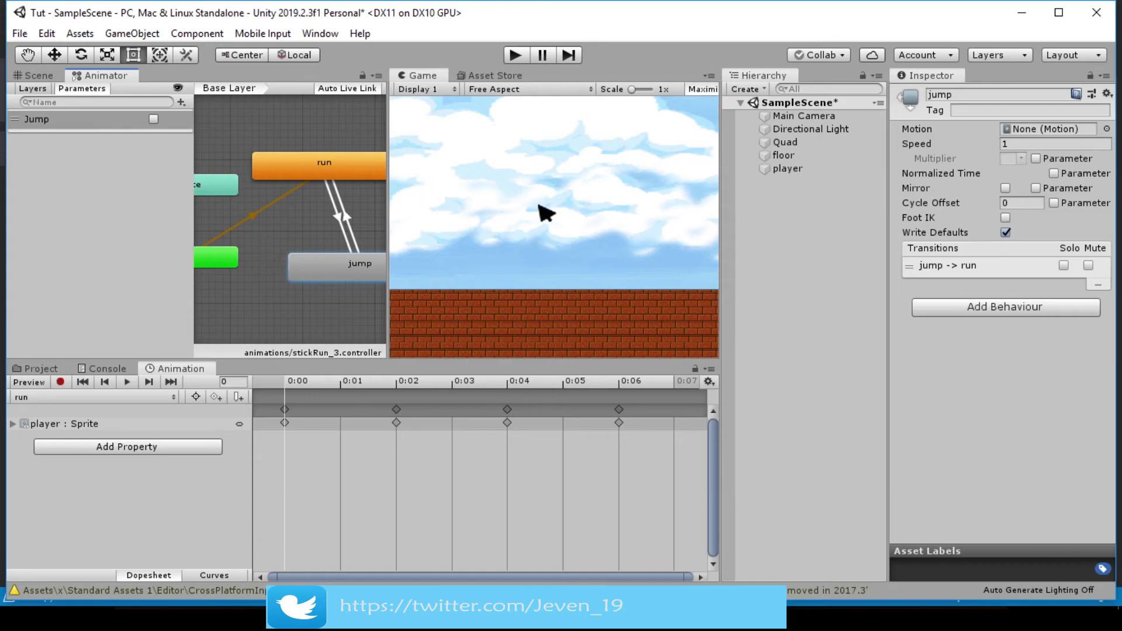
left_click(1106, 129)
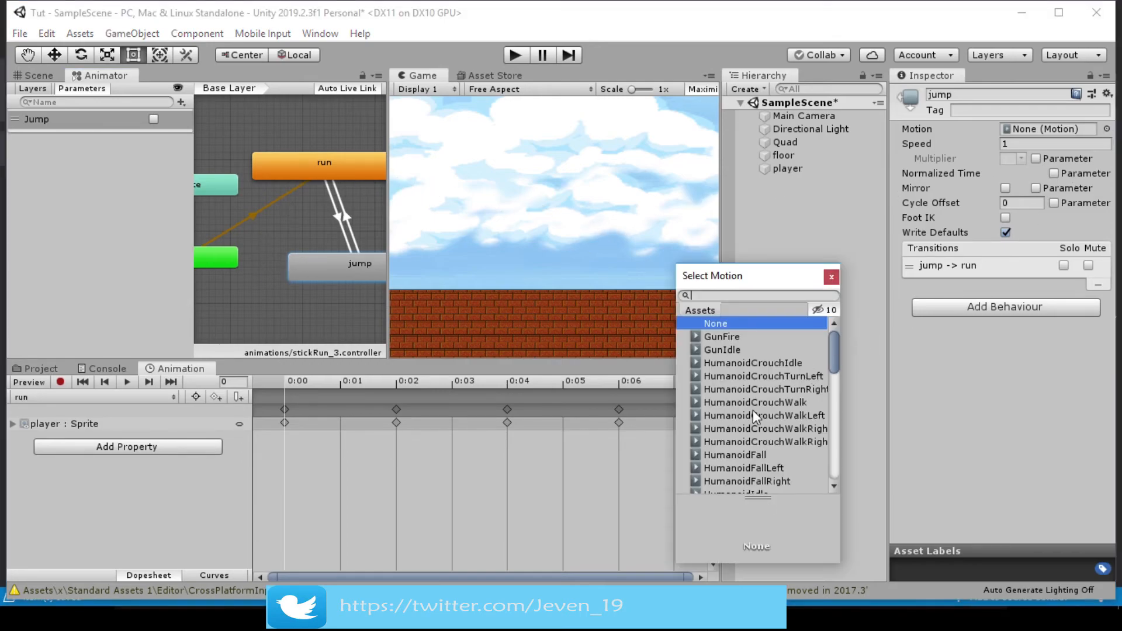
scroll(723, 407, "down", 10)
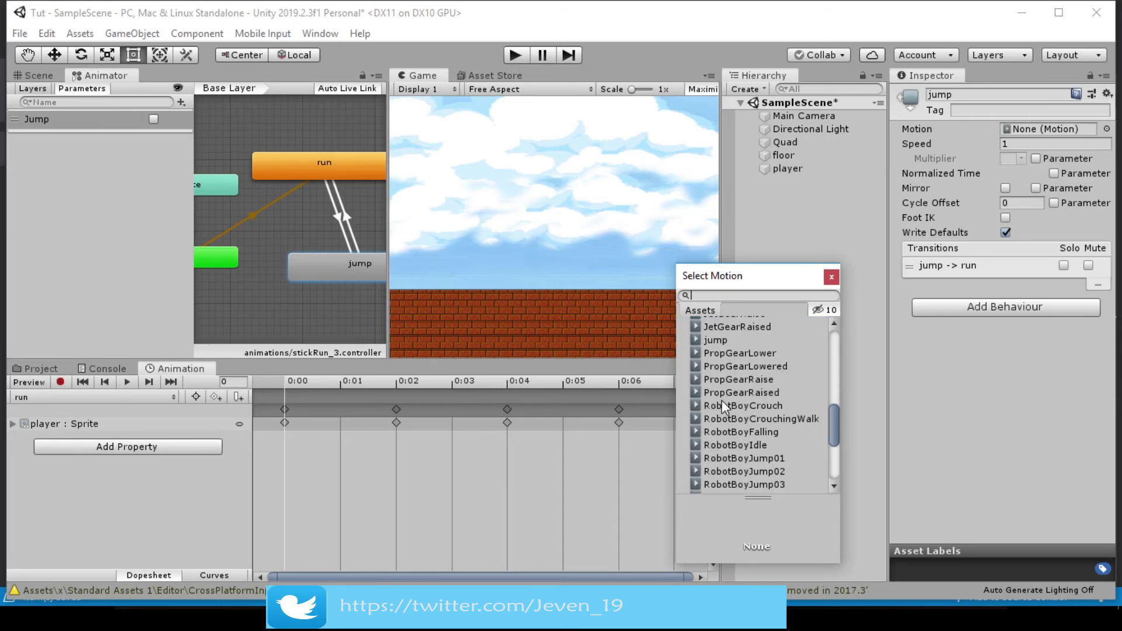
left_click(721, 390)
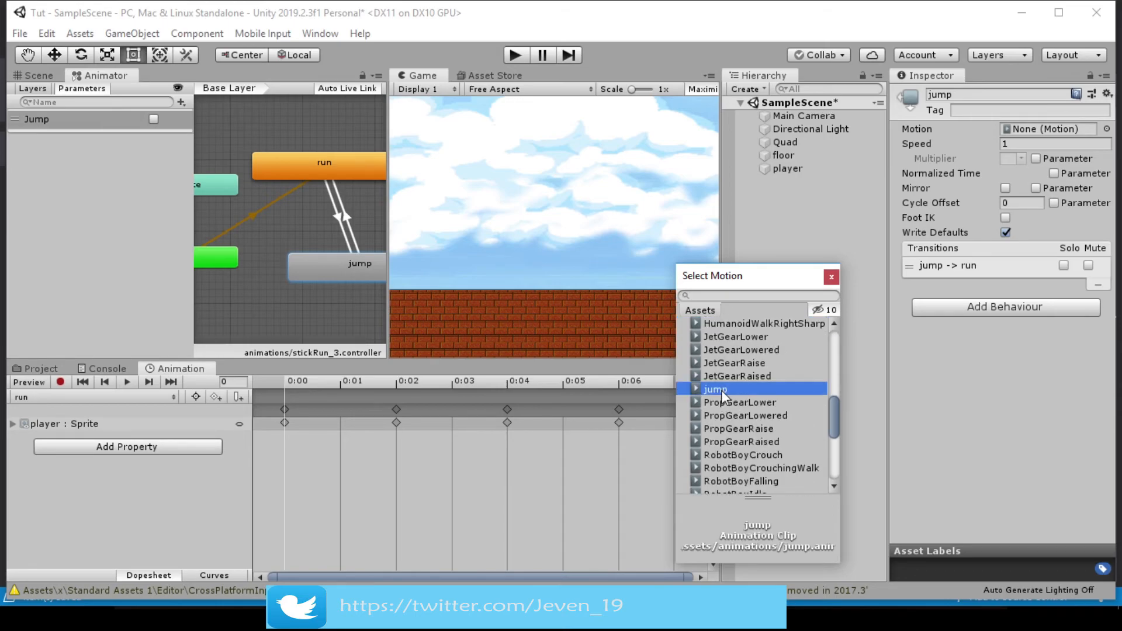
double_click(723, 392)
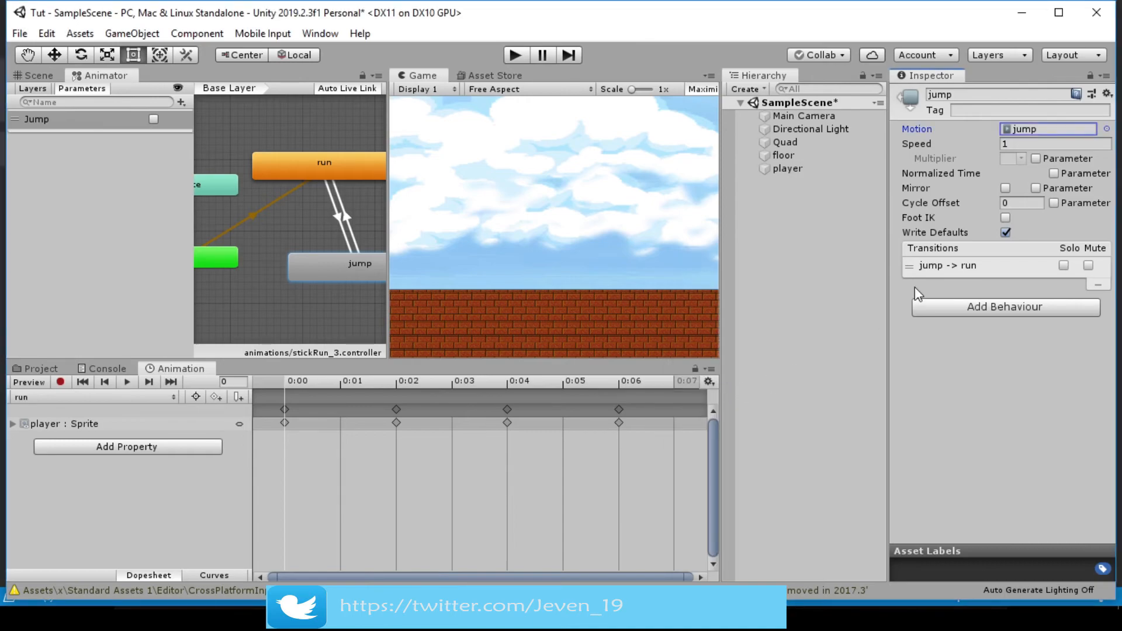
Switch the player's animation clip to jump and preview its playback in the Scene view
left_click(155, 396)
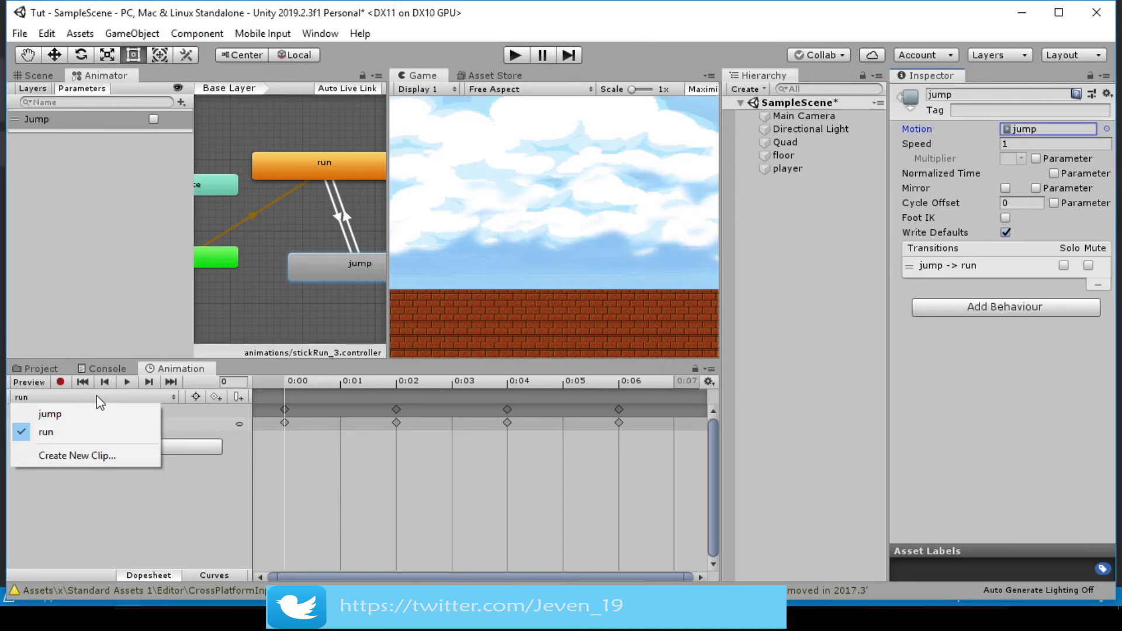
left_click(804, 165)
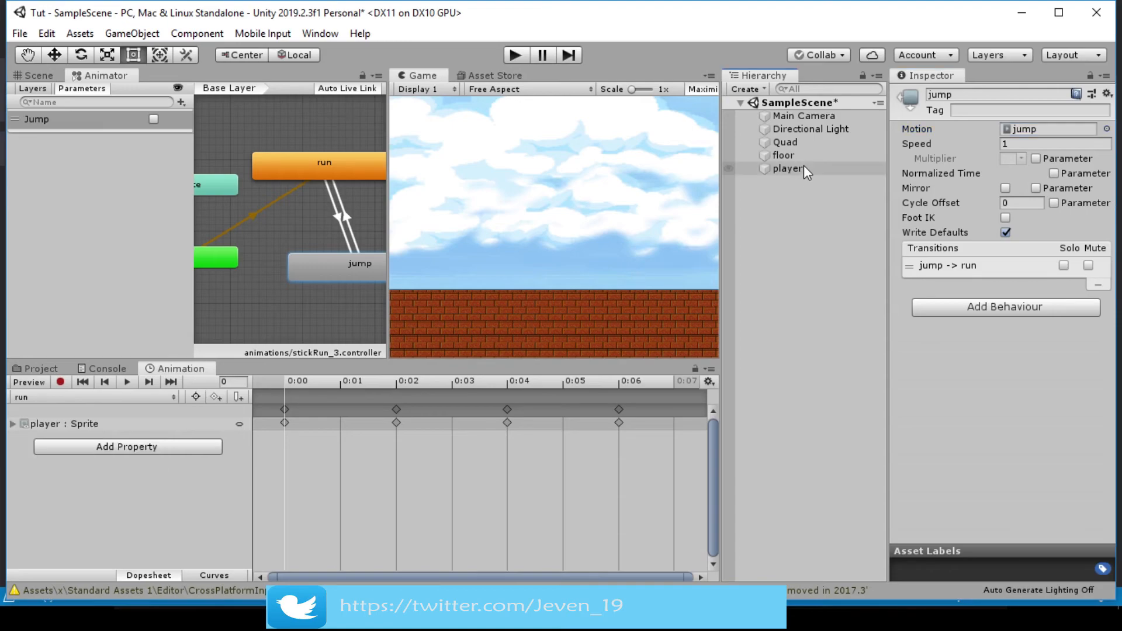
left_click(799, 168)
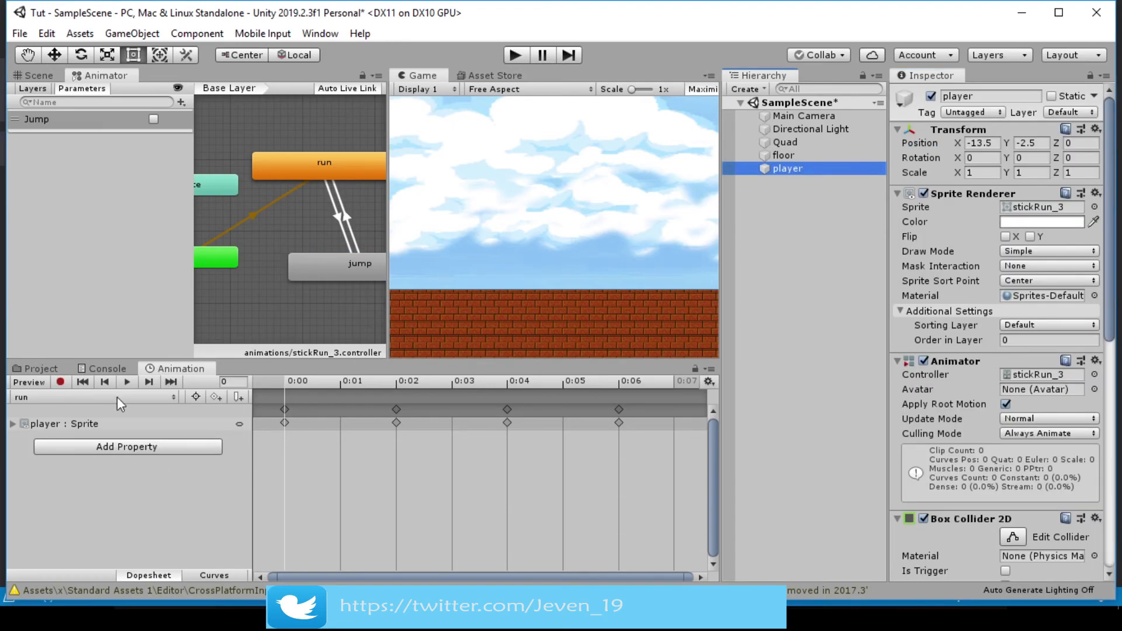
left_click(90, 397)
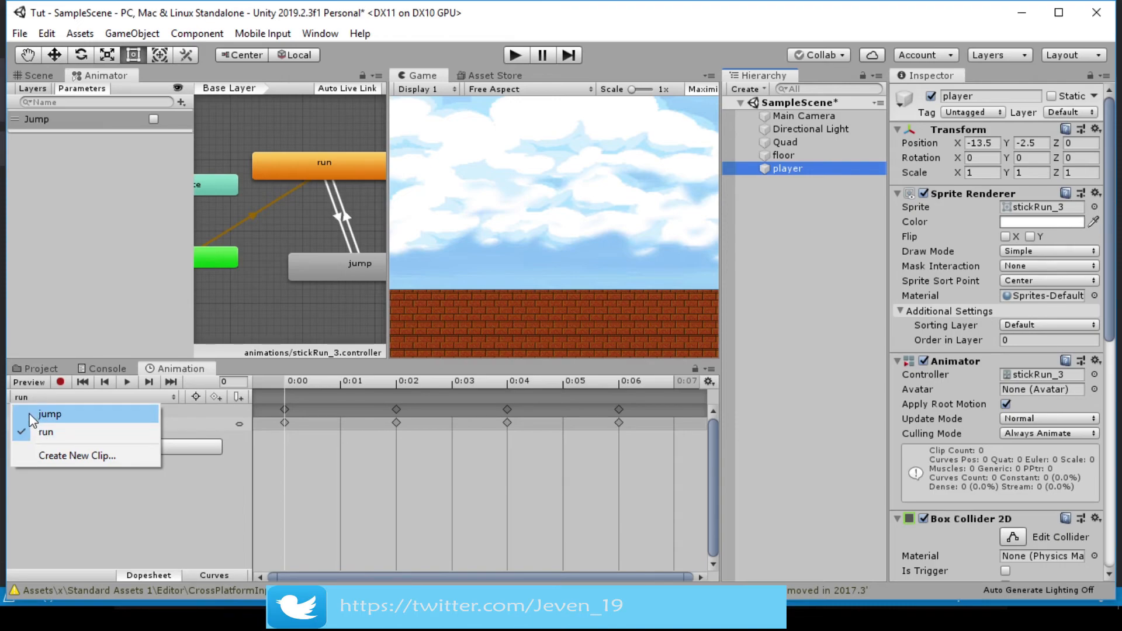
left_click(49, 414)
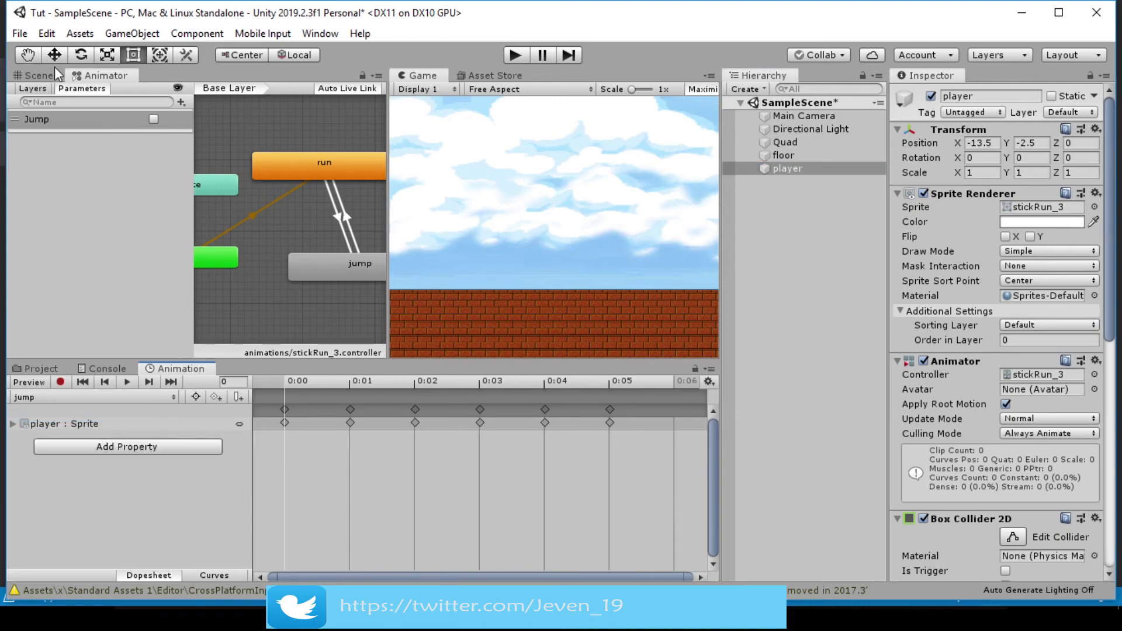
left_click(30, 74)
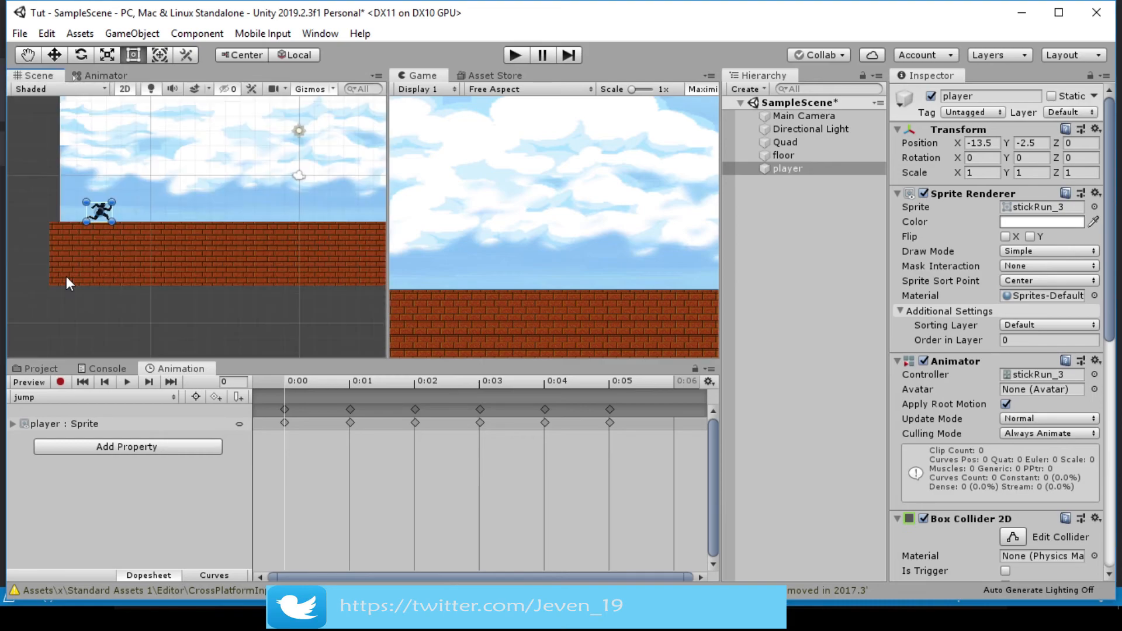
left_click(128, 383)
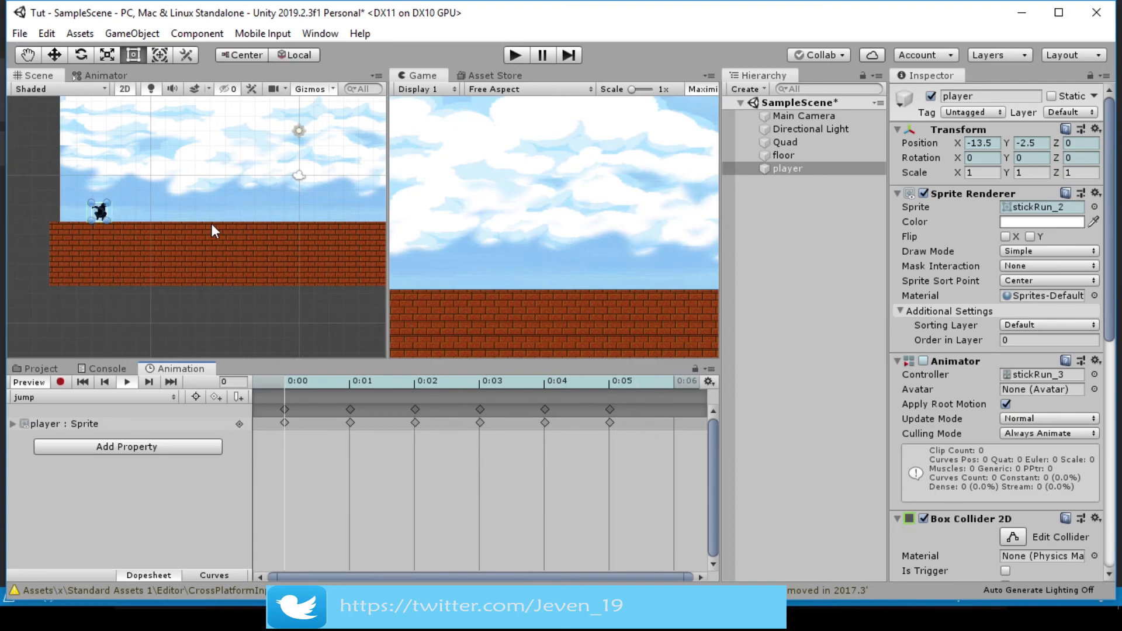
Preview the player's run clip in the Scene view and test the player's animations in Play mode, ending the test when done
left_click(99, 398)
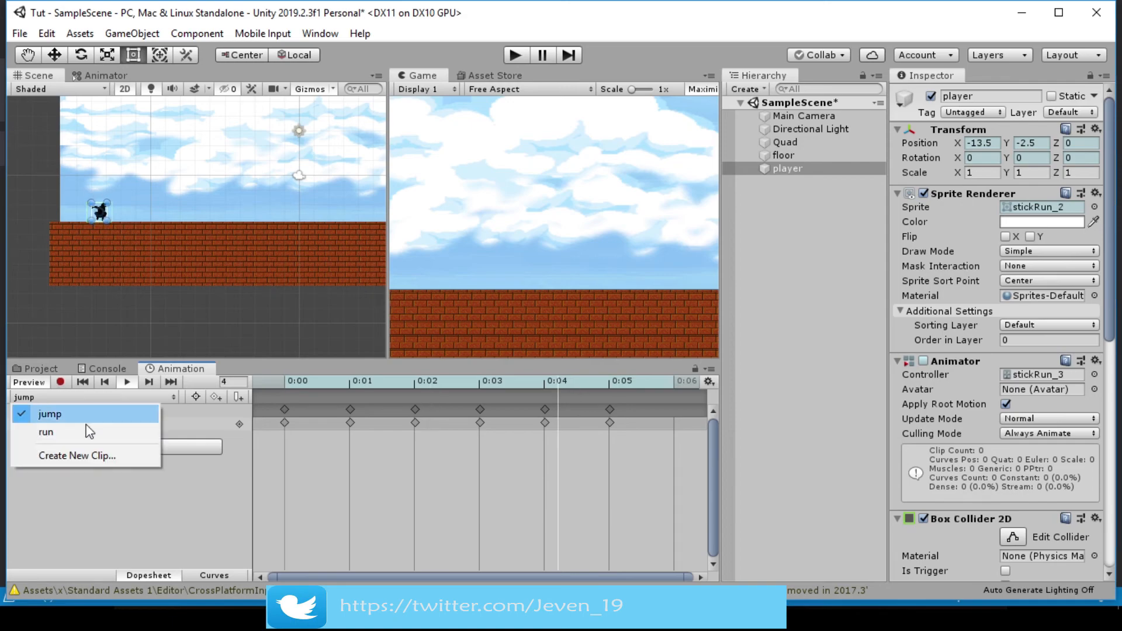
left_click(85, 432)
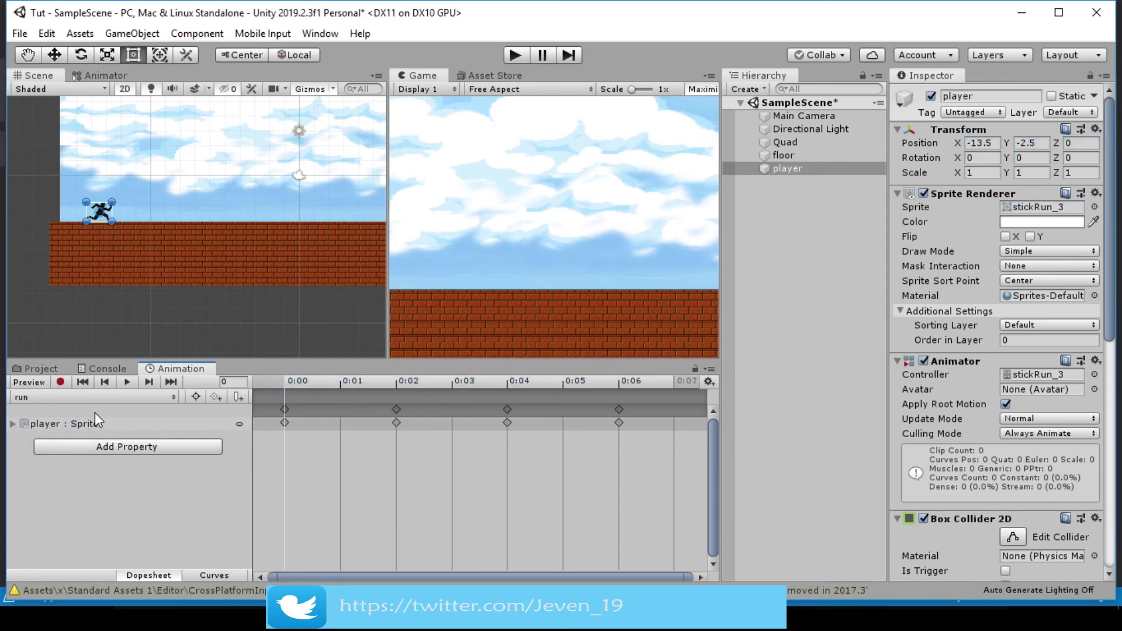
left_click(125, 383)
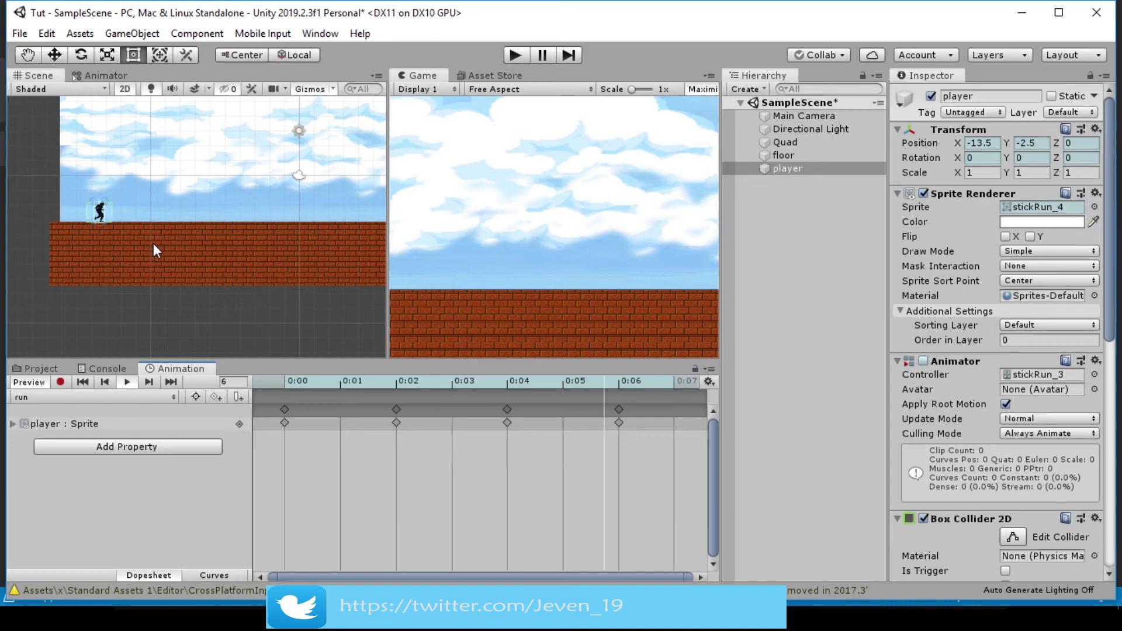
scroll(167, 198, "down", 1)
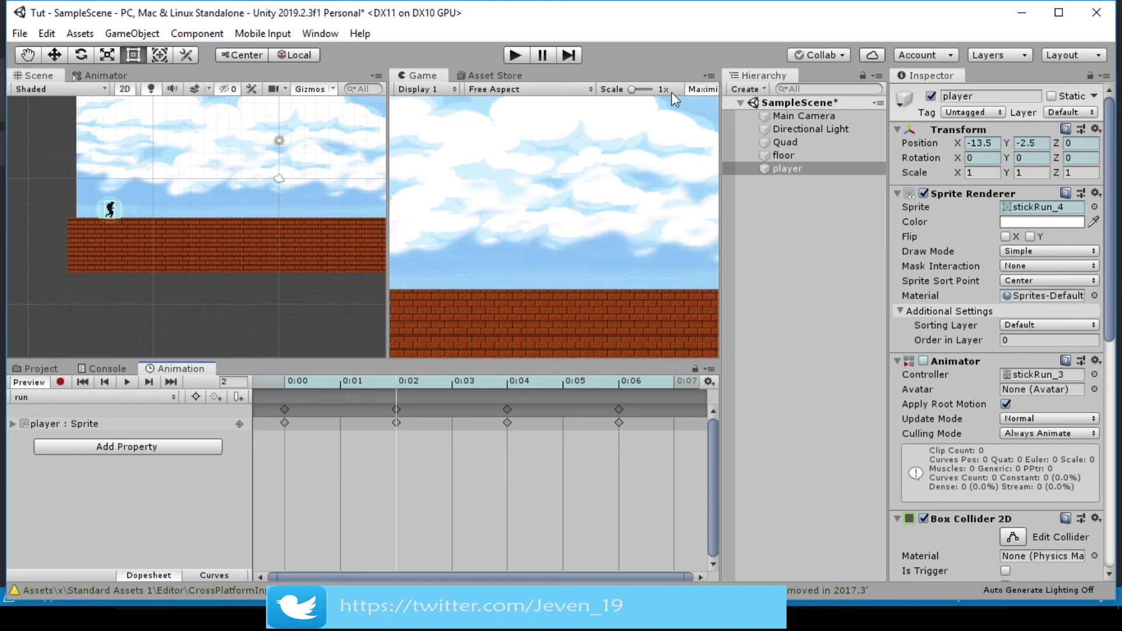
left_click(514, 54)
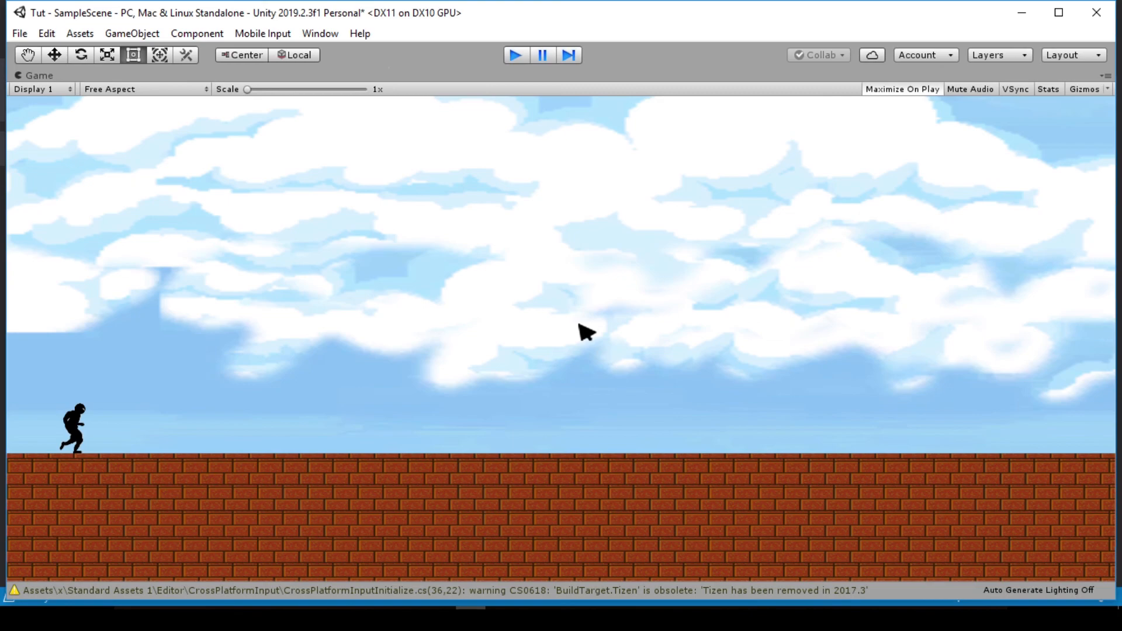
key("ctrl+p")
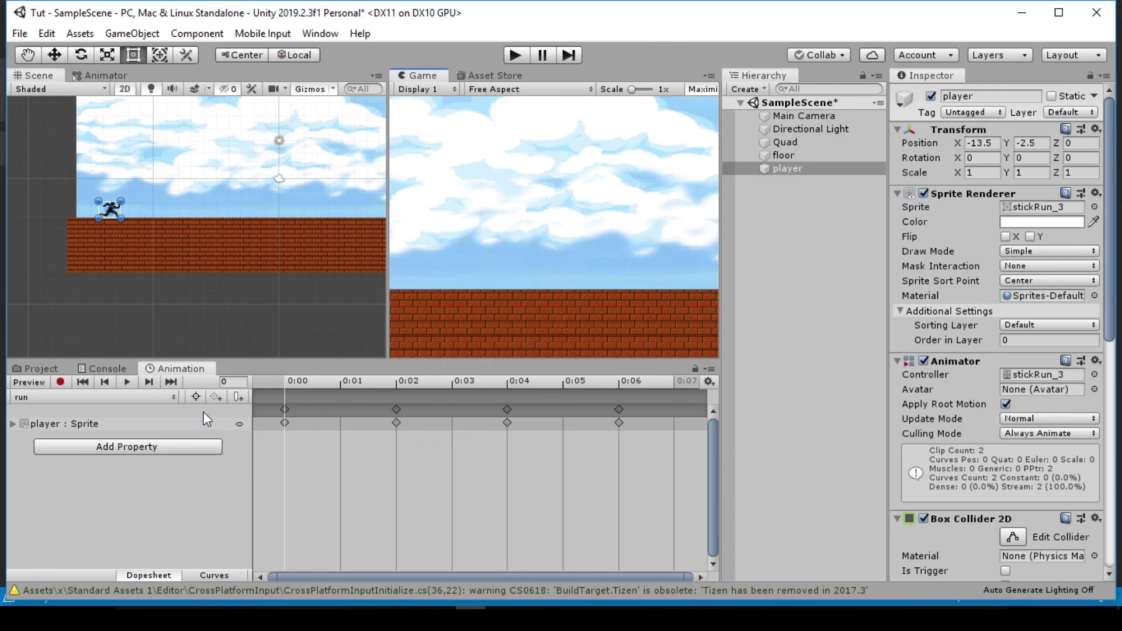
Import the 2drunner obstacles folder from the Desktop in File Explorer into the project's root Assets folder and open it in Unity
left_click(34, 367)
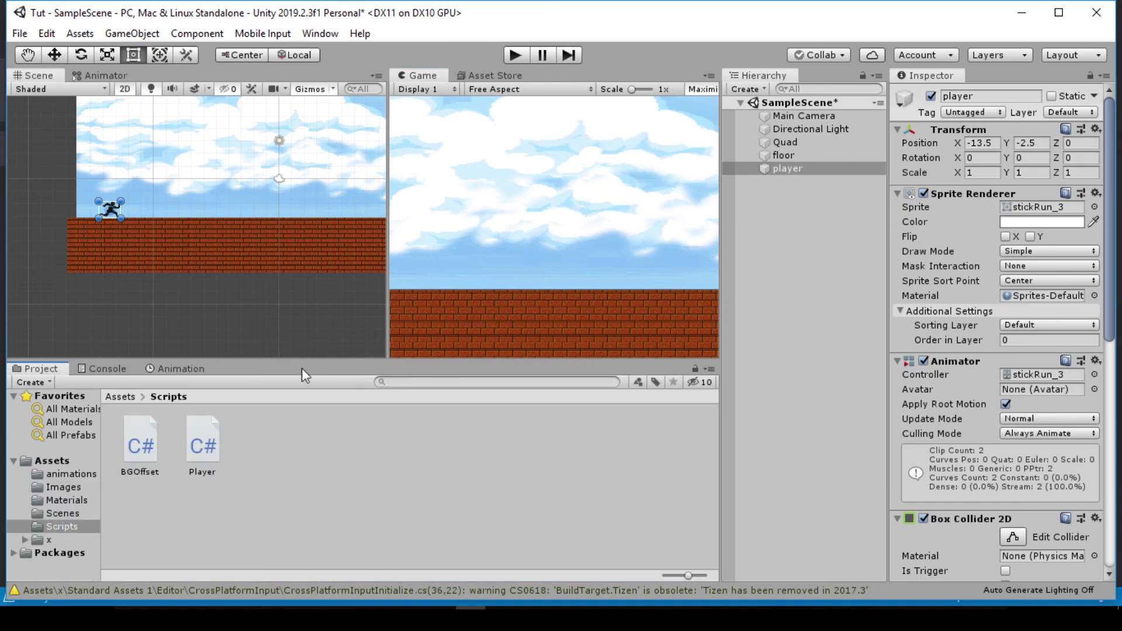
left_click(121, 397)
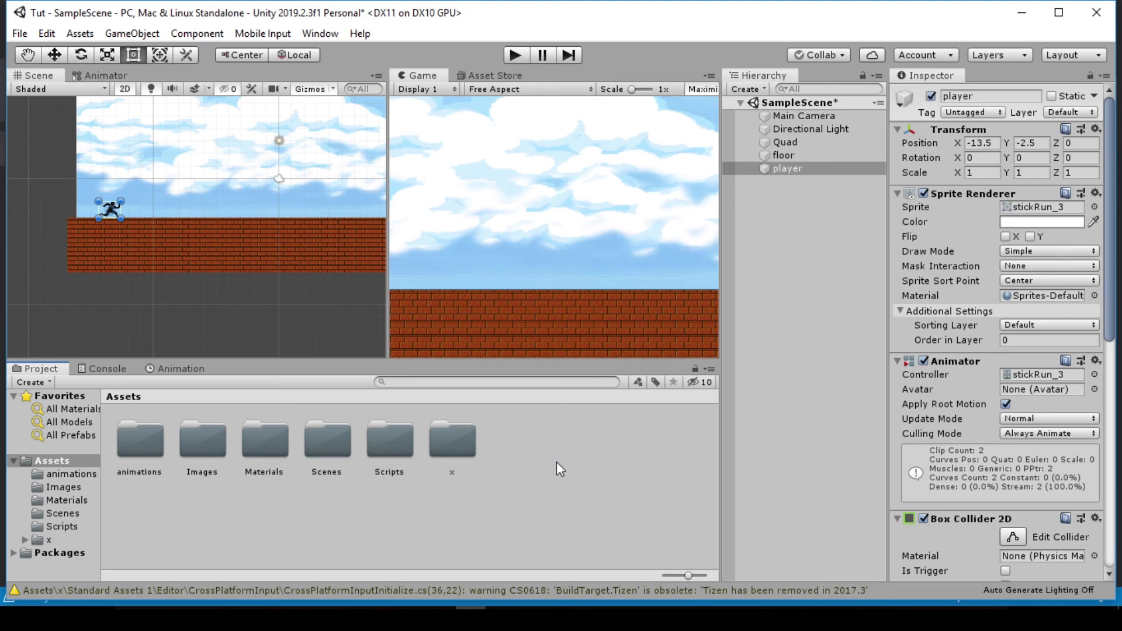
key("super+e")
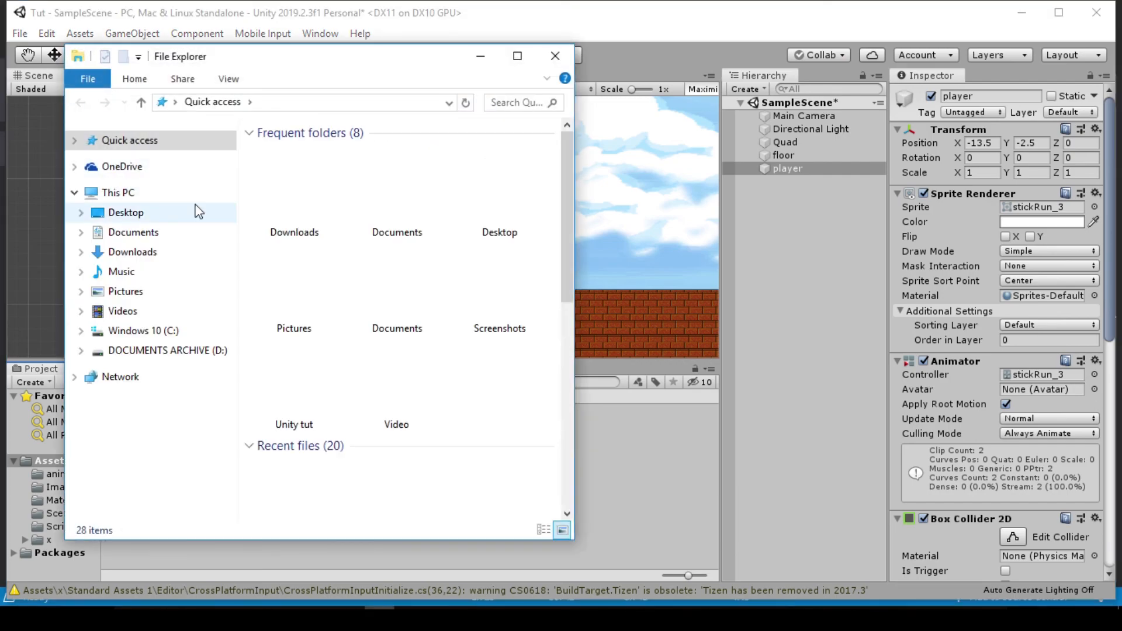
left_click(188, 218)
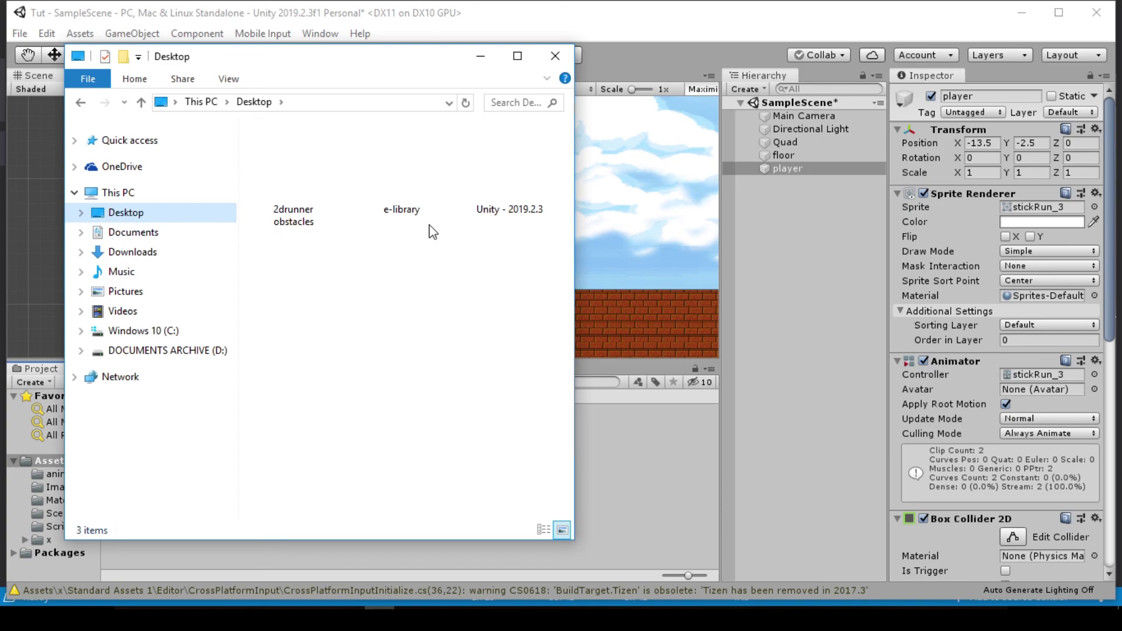
left_click_drag(288, 183, 659, 463)
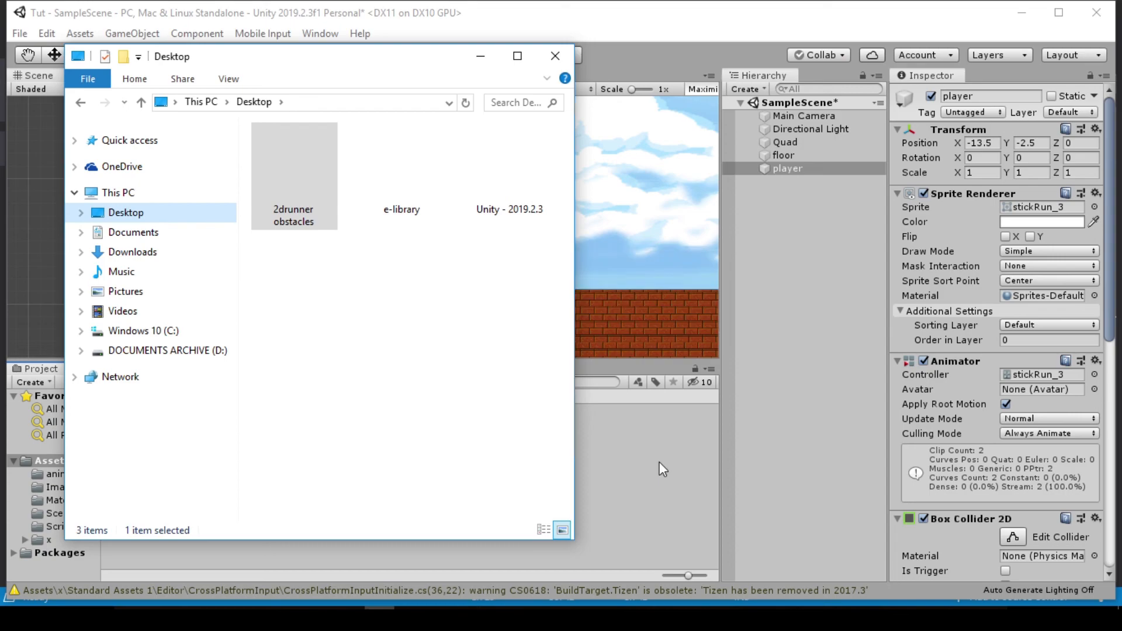
left_click(479, 58)
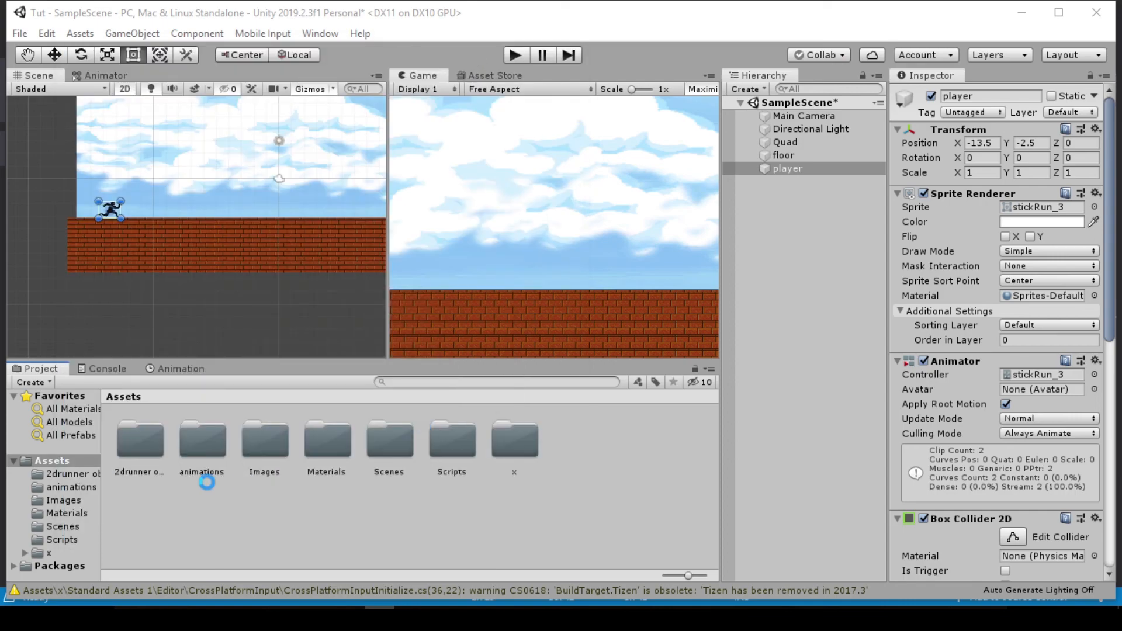
double_click(150, 444)
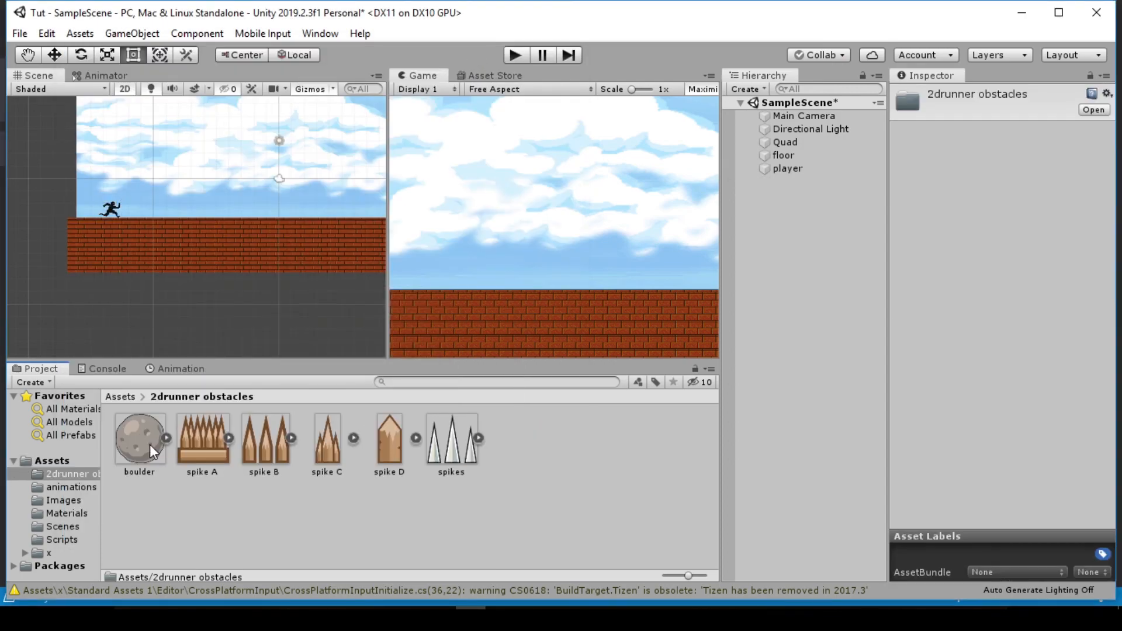